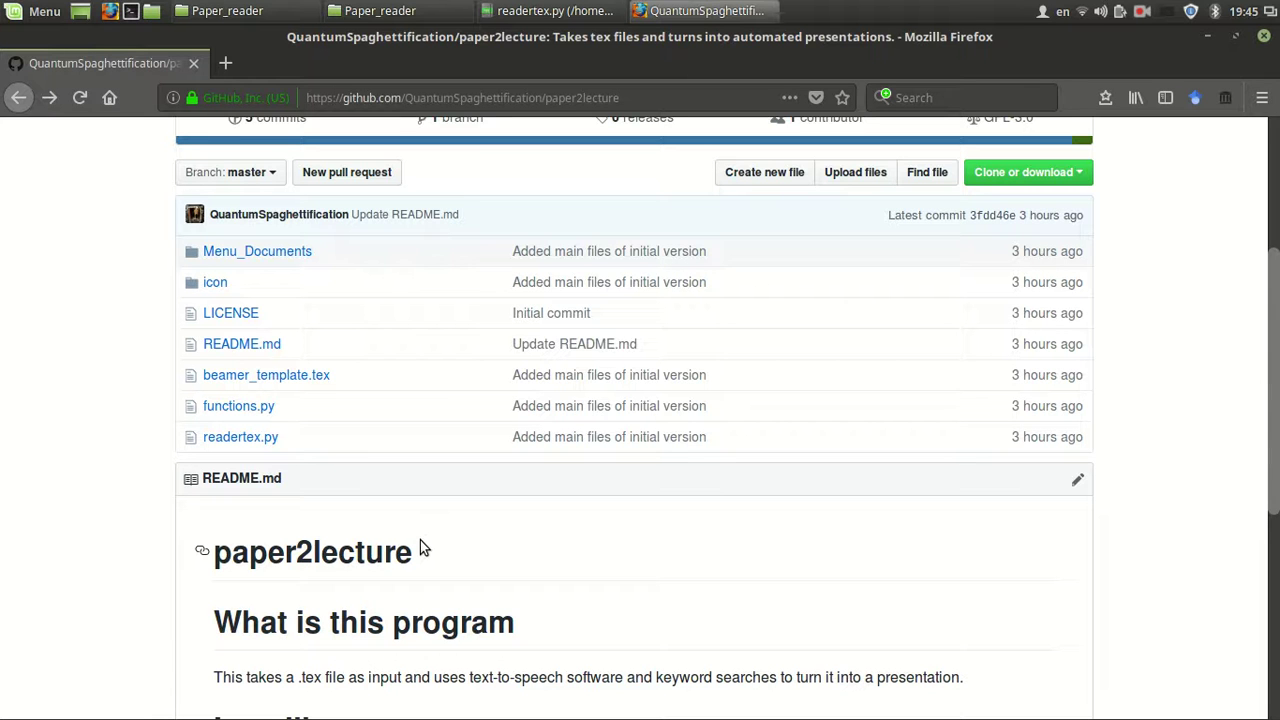
Look over the paper2lecture repository's file list and the README's description and installation instructions.
scroll(420, 541, up, 5)
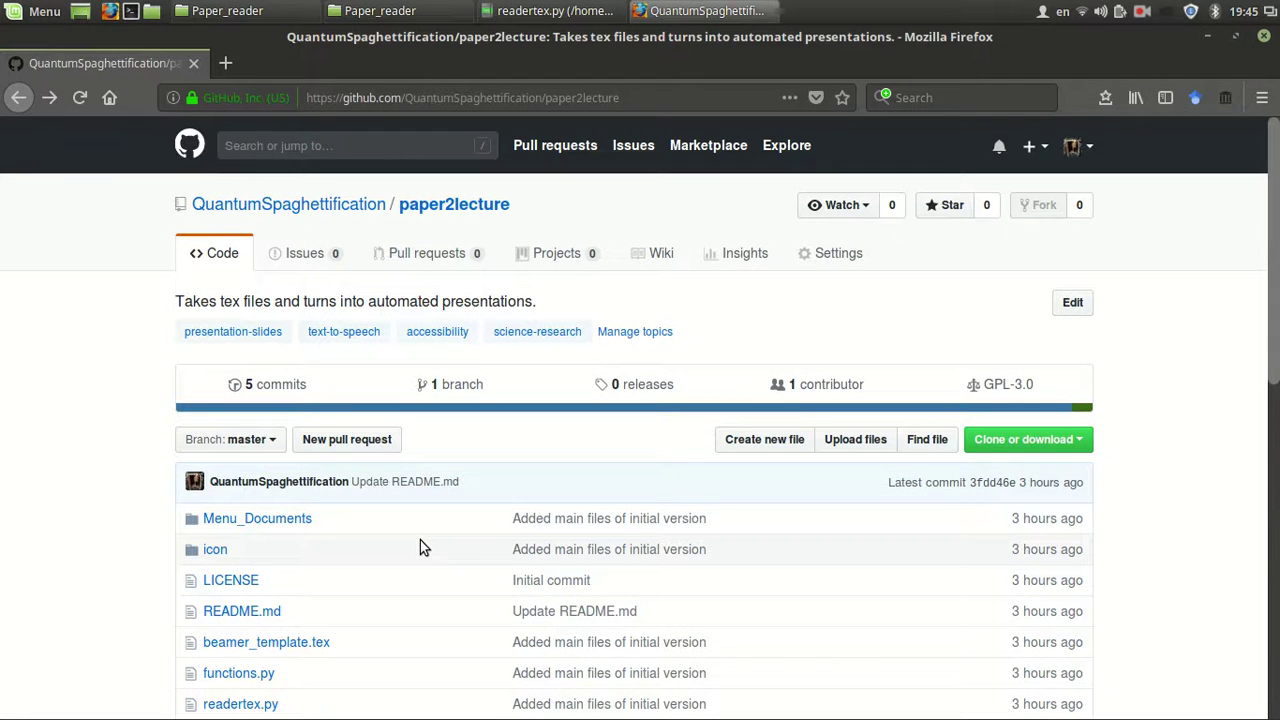
scroll(420, 545, down, 7)
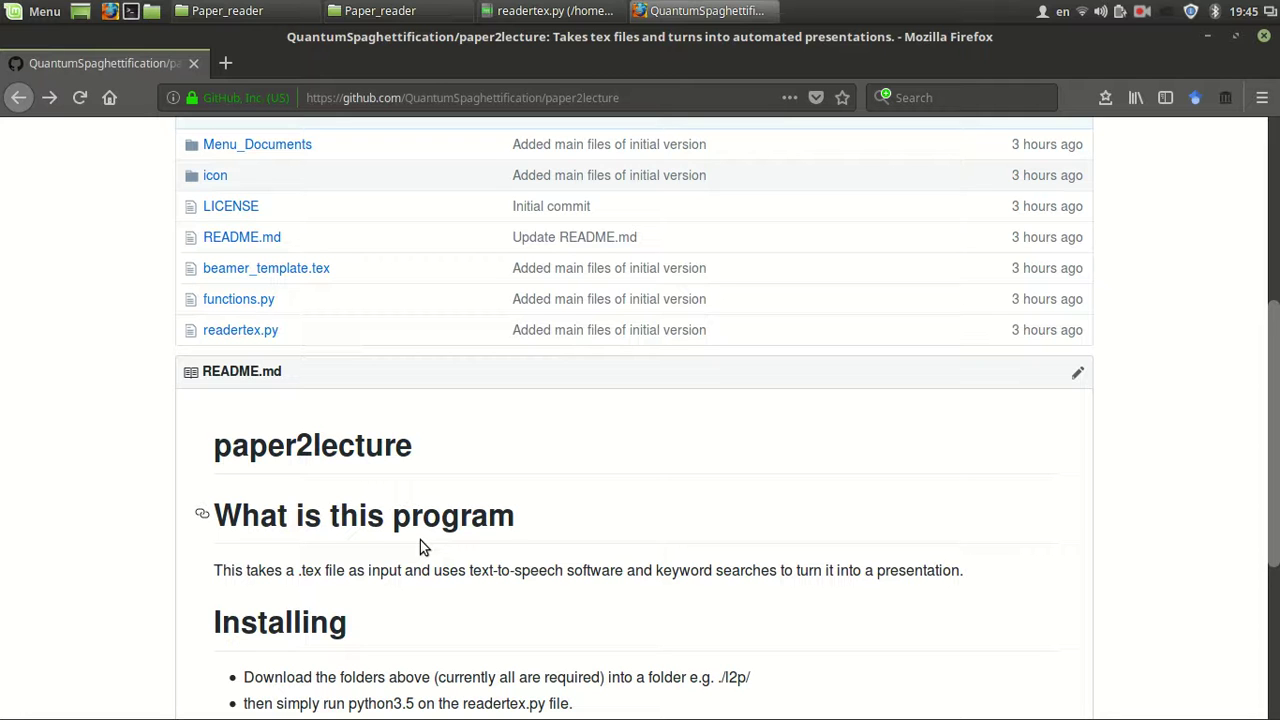
scroll(420, 545, down, 1)
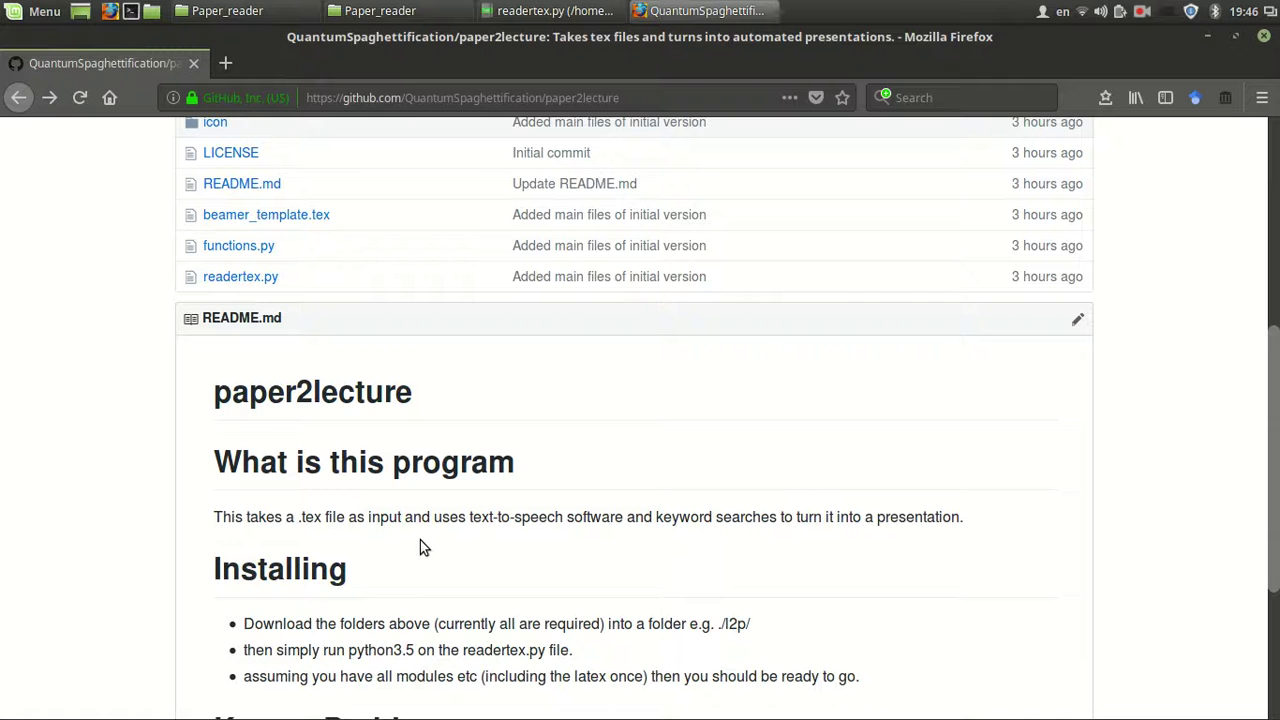
scroll(420, 547, up, 5)
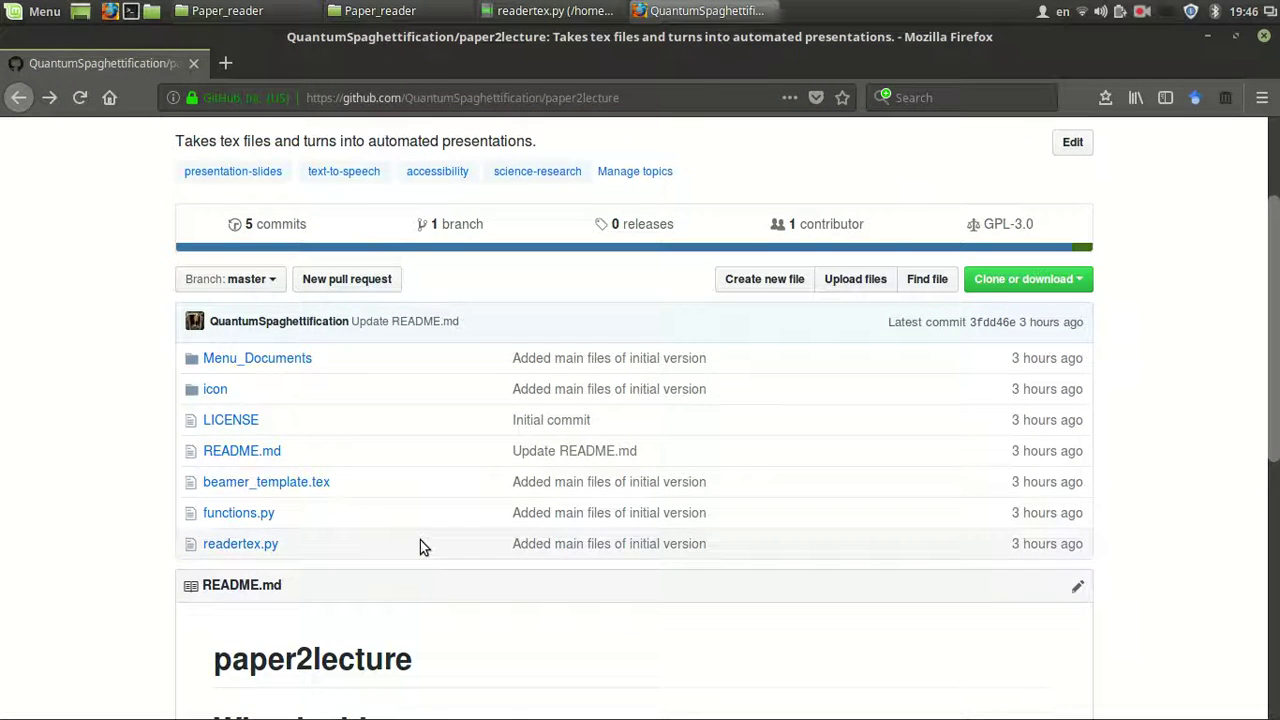
scroll(420, 545, down, 1)
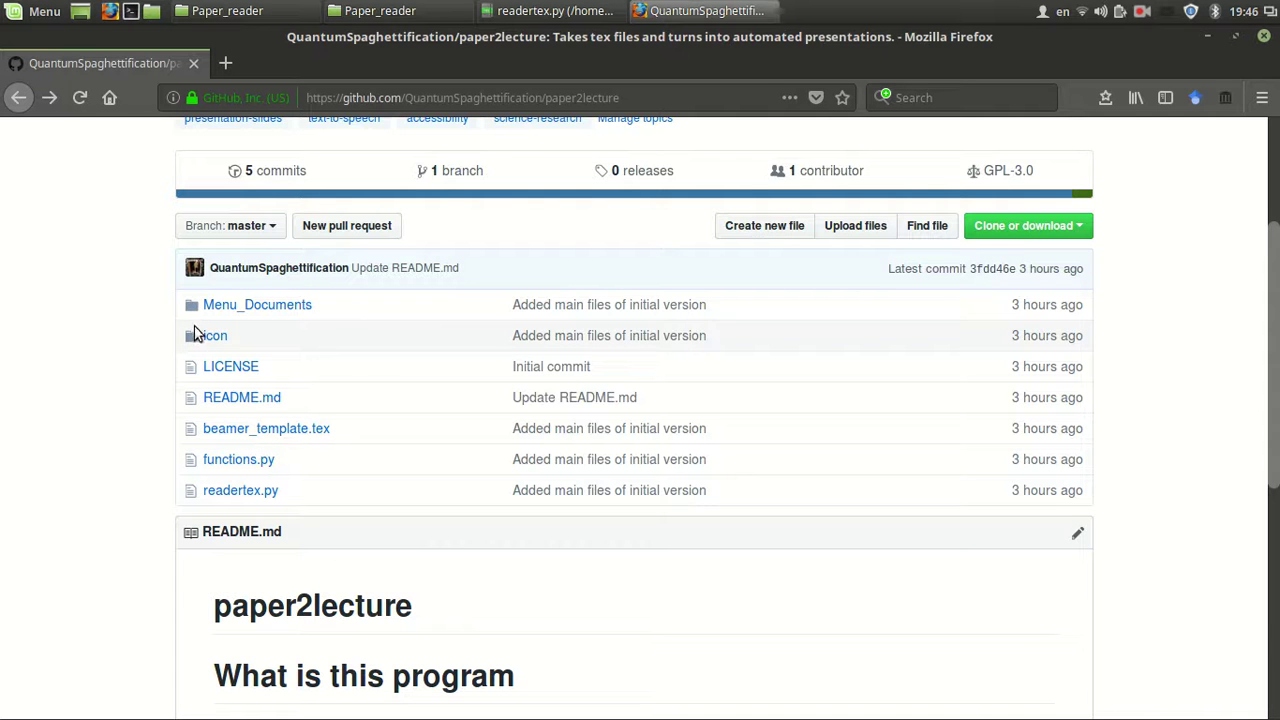
scroll(268, 392, down, 4)
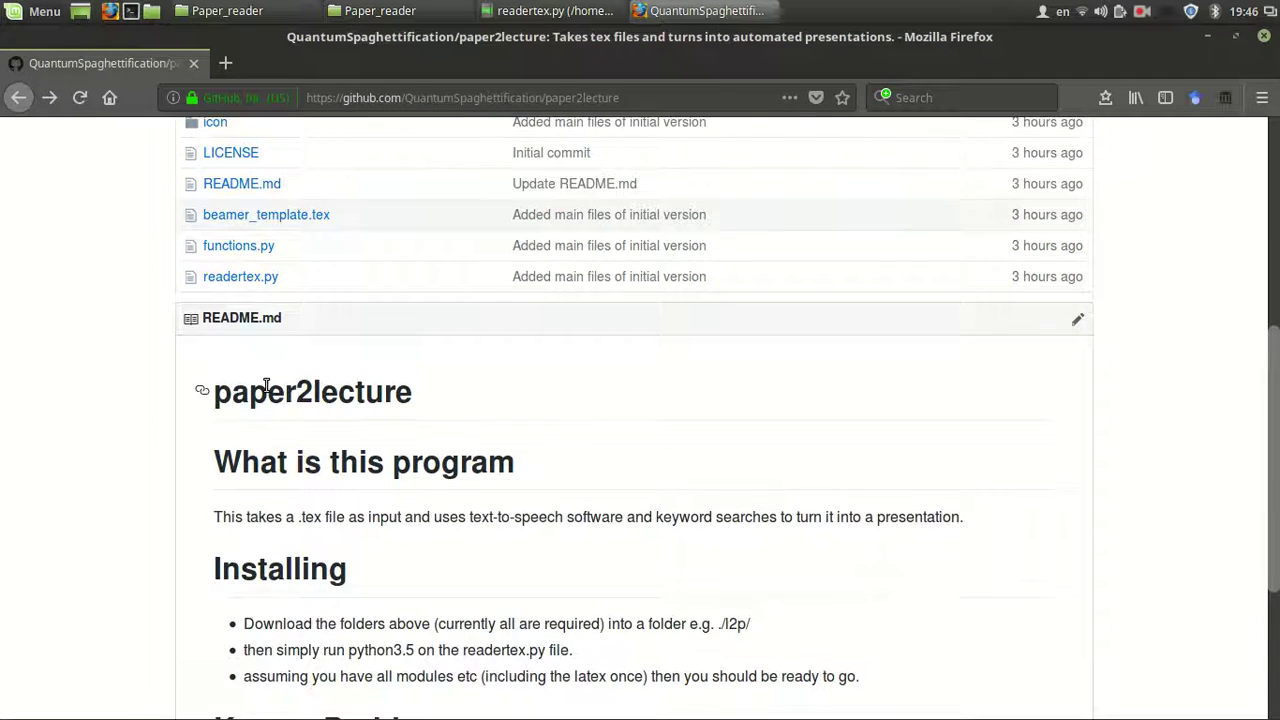
scroll(265, 386, up, 3)
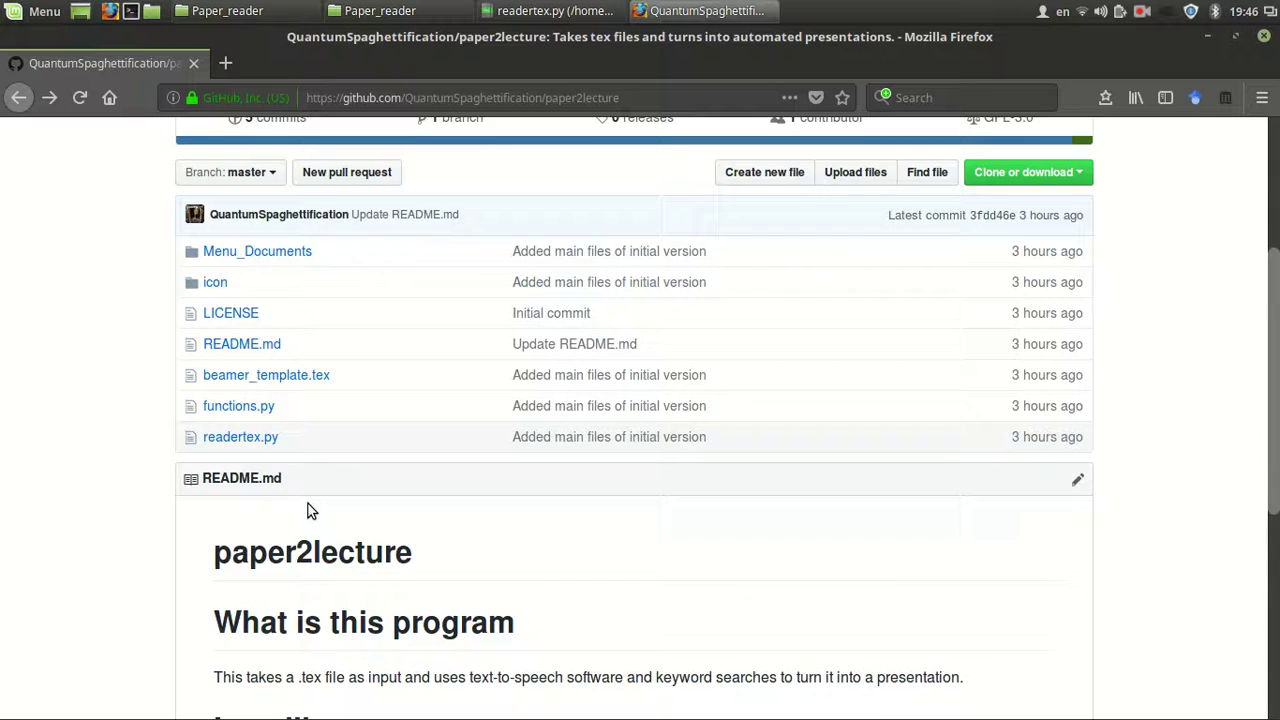
scroll(308, 512, up, 2)
scroll(309, 513, up, 3)
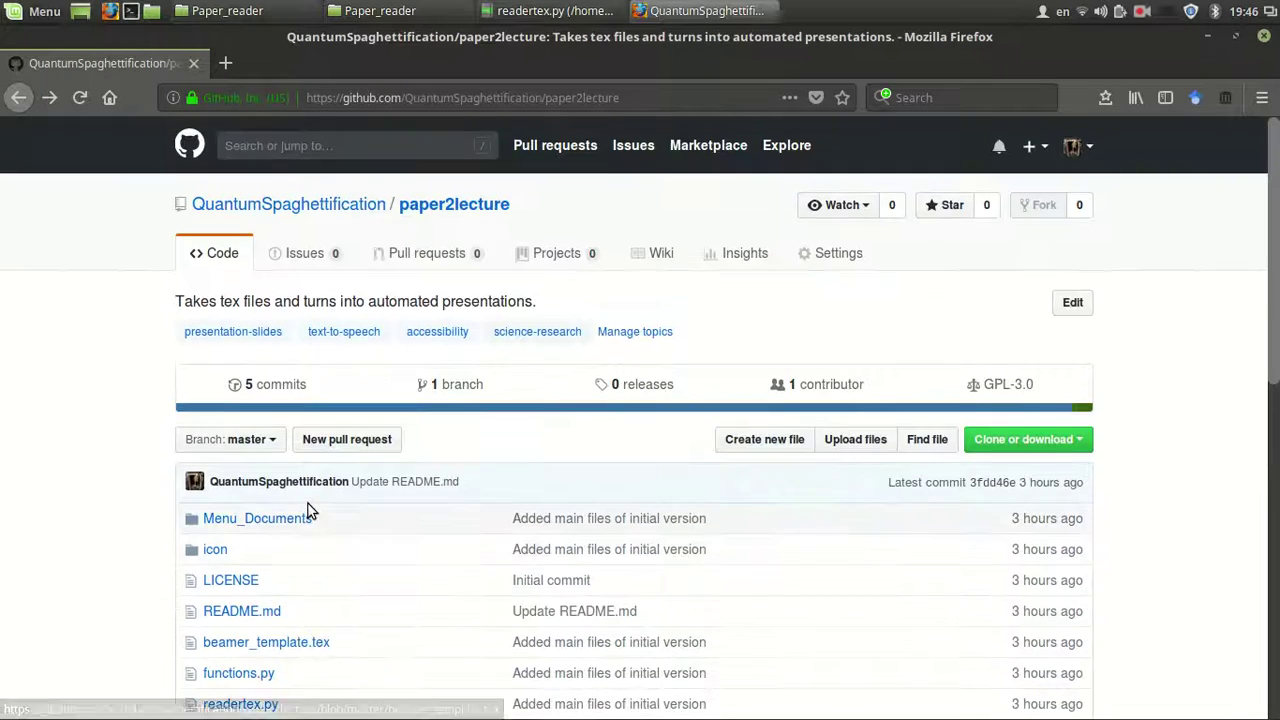
scroll(309, 510, down, 13)
scroll(313, 456, up, 11)
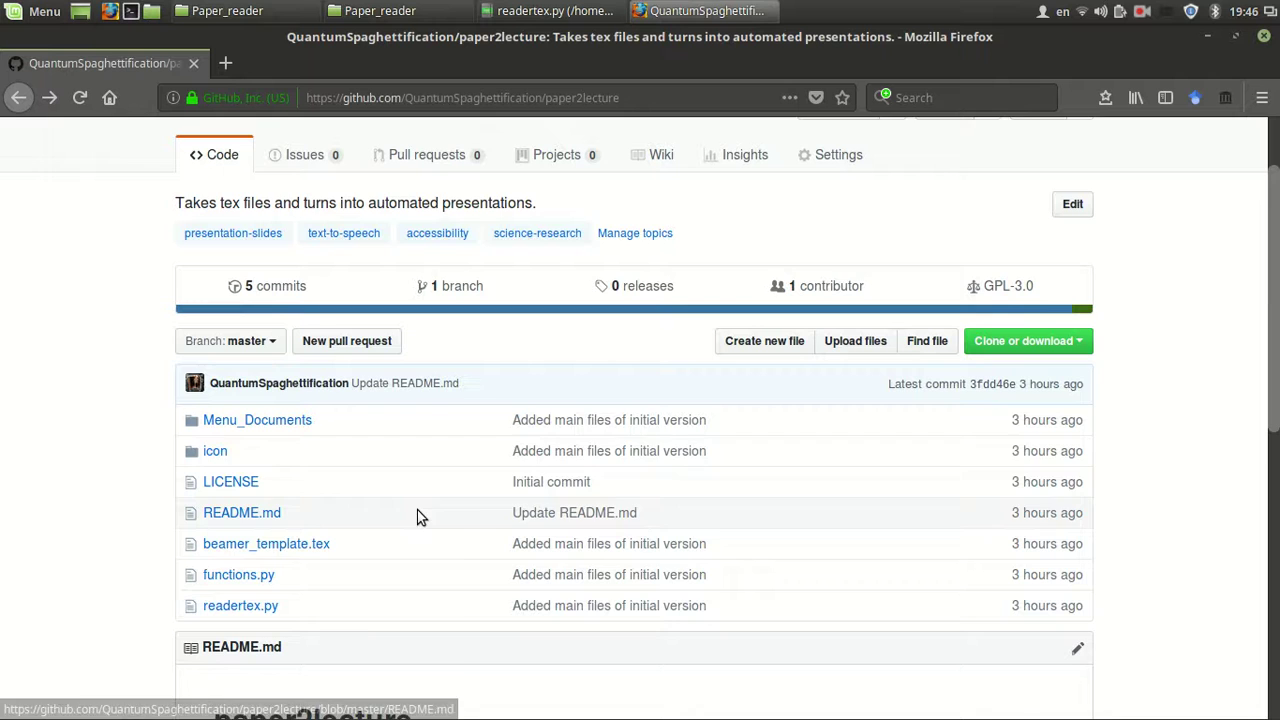
scroll(634, 523, down, 6)
scroll(631, 523, up, 5)
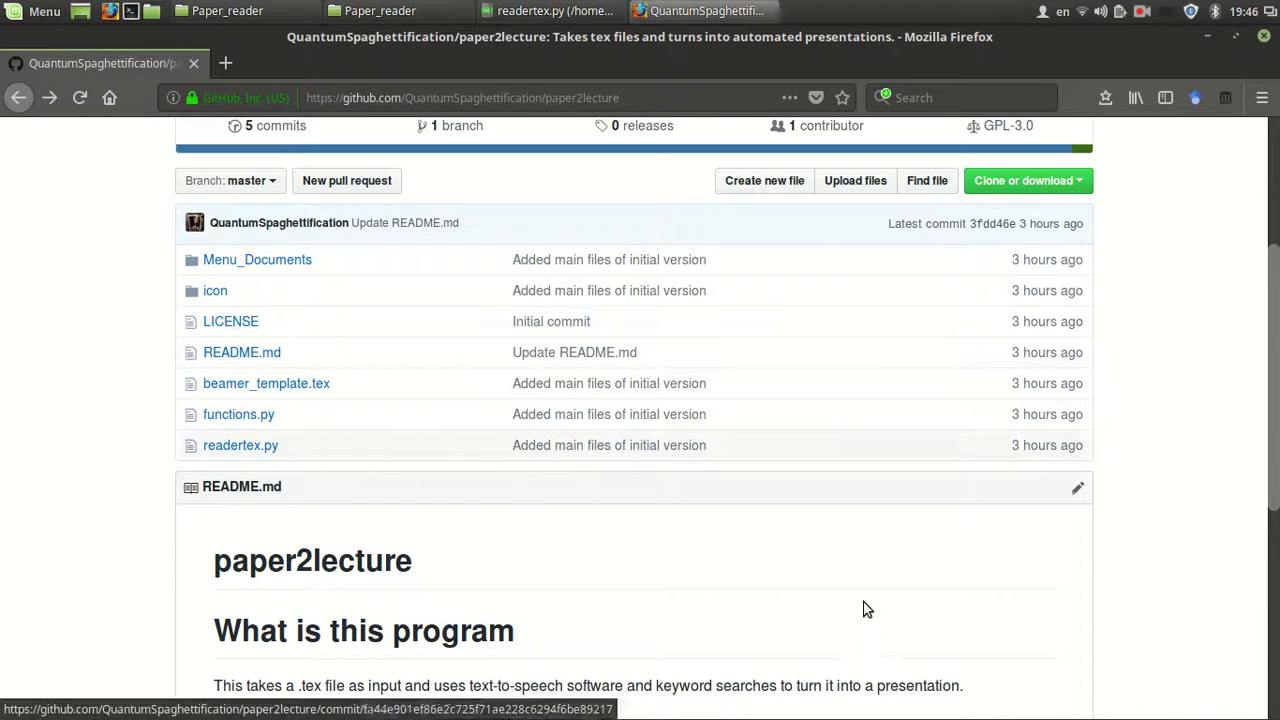
scroll(883, 611, down, 2)
scroll(882, 612, up, 5)
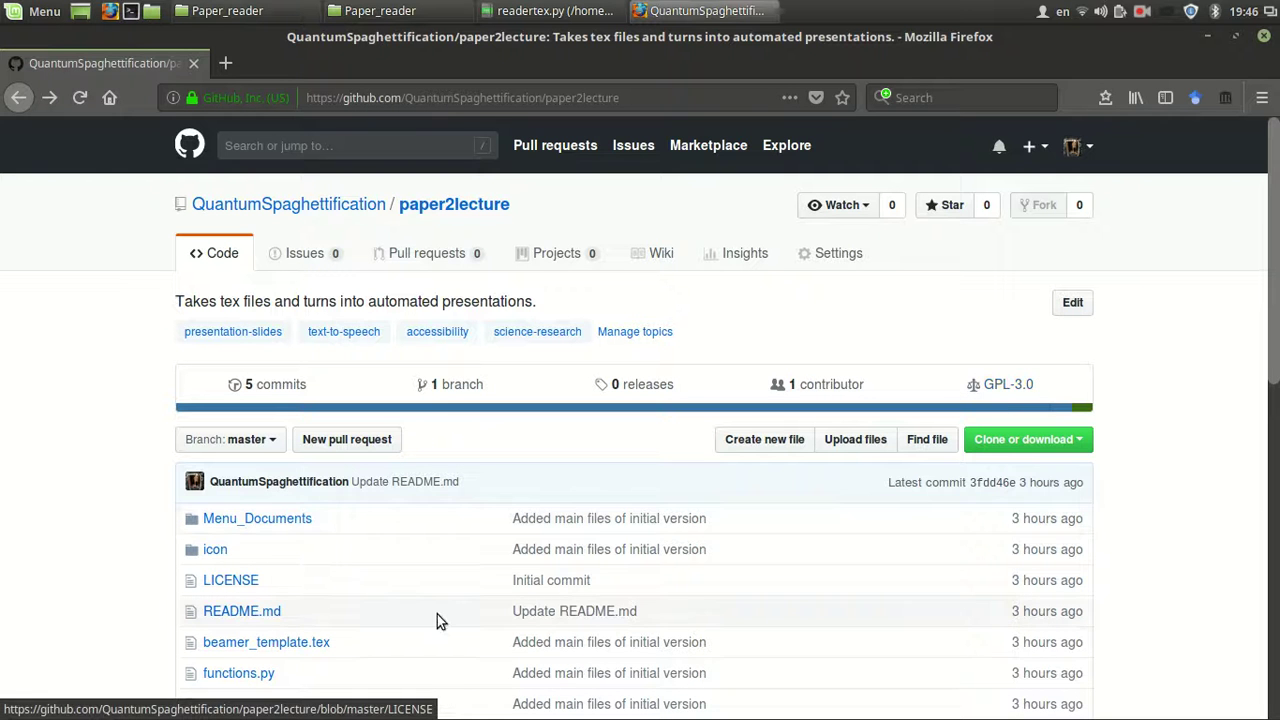
Open Acknowledgments.txt in the repository's Menu_Documents folder and read through the listed modules, command line programs, LaTeX packages and sources.
scroll(438, 575, down, 1)
scroll(438, 574, down, 2)
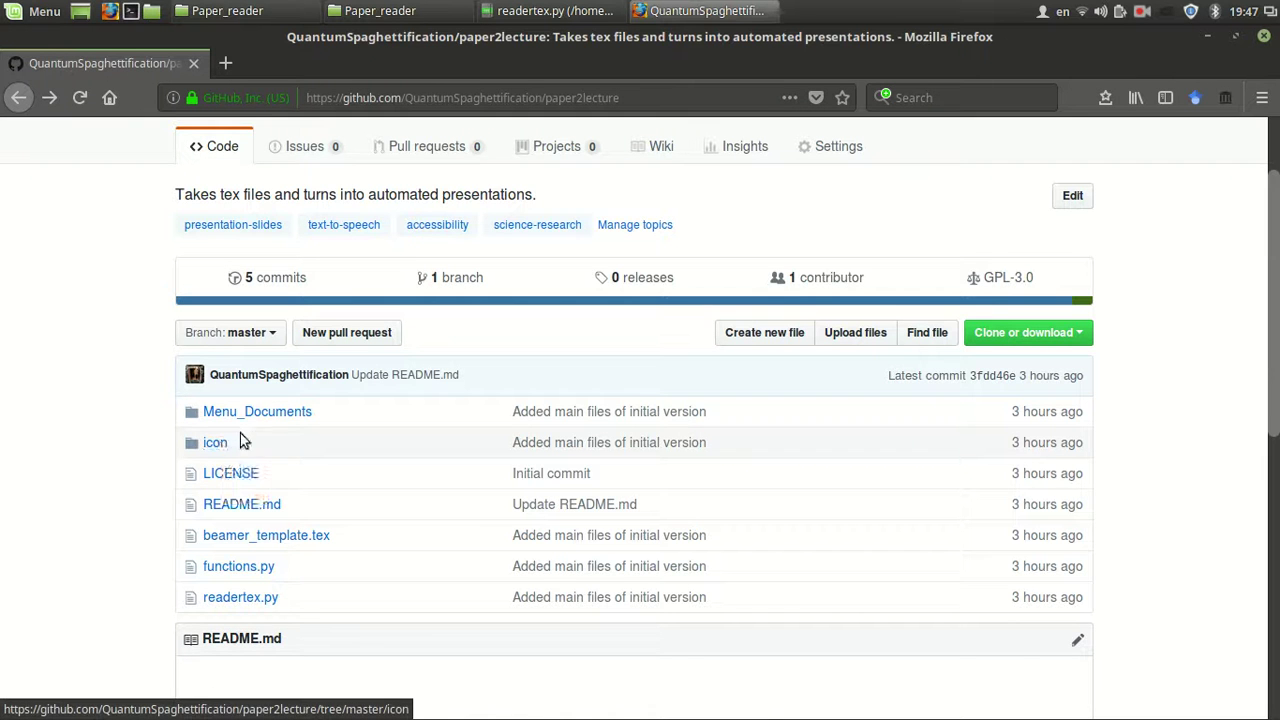
click(295, 411)
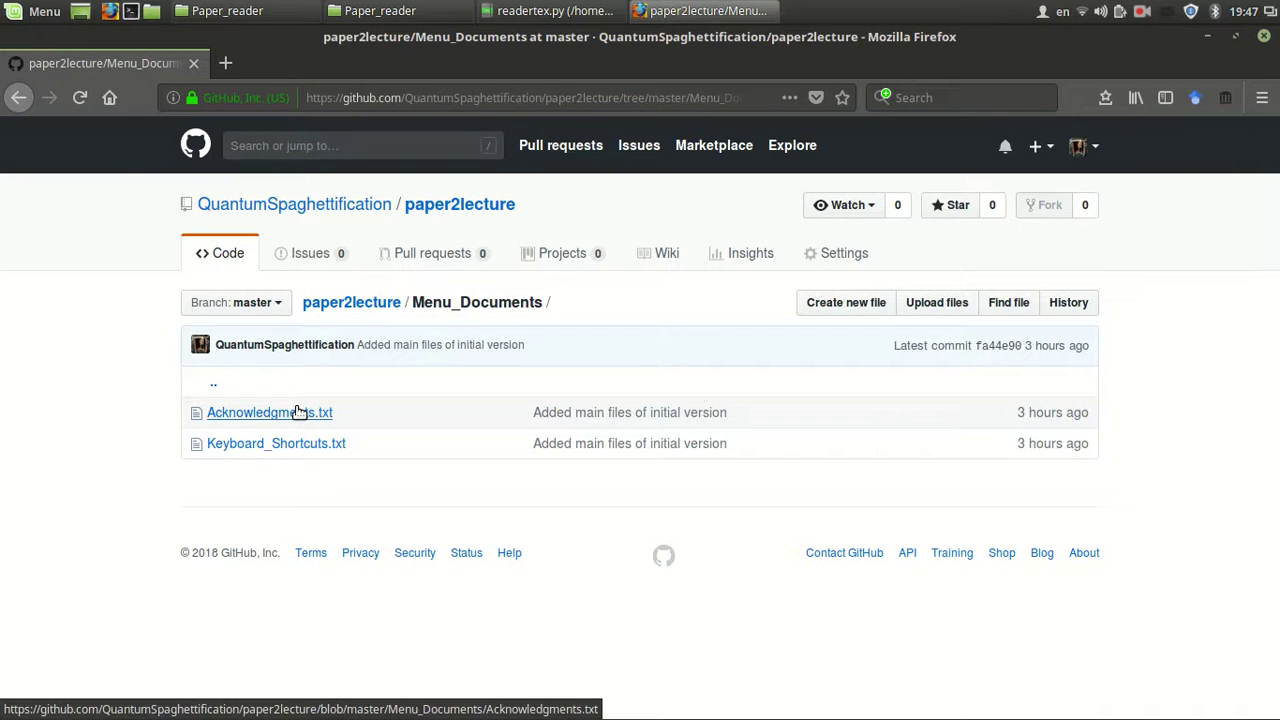
click(298, 412)
scroll(408, 490, down, 10)
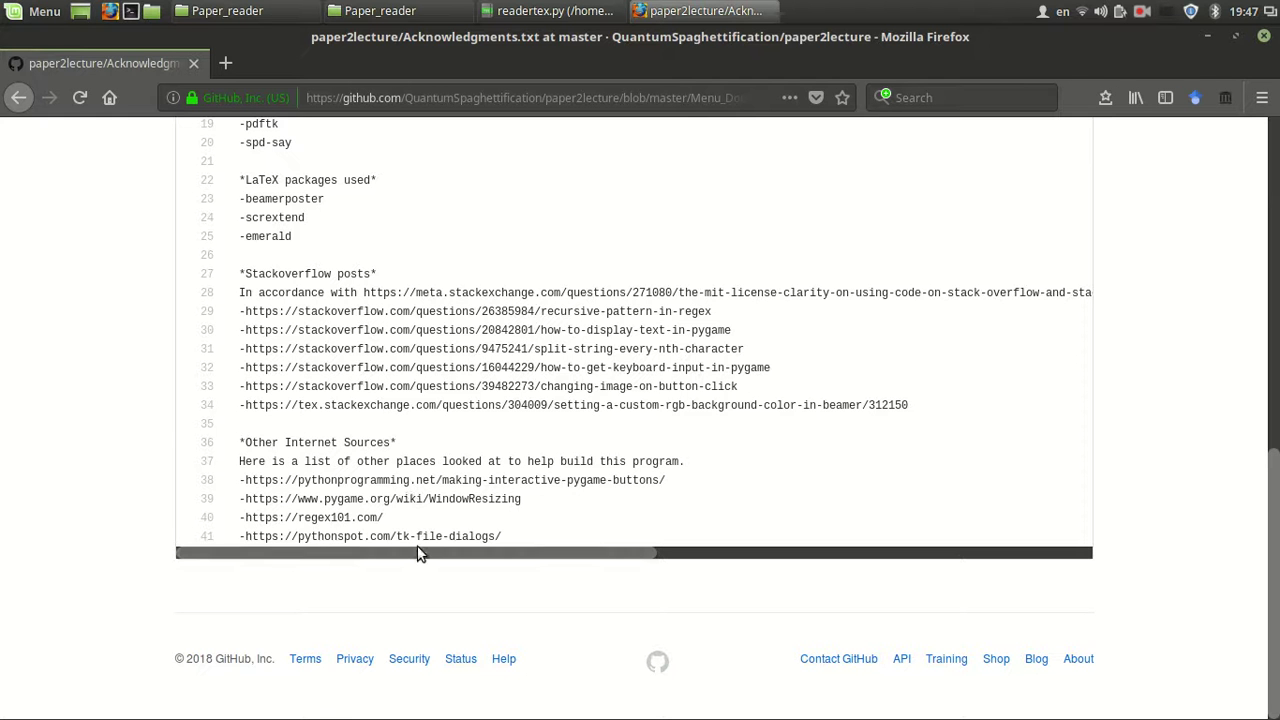
scroll(515, 439, up, 3)
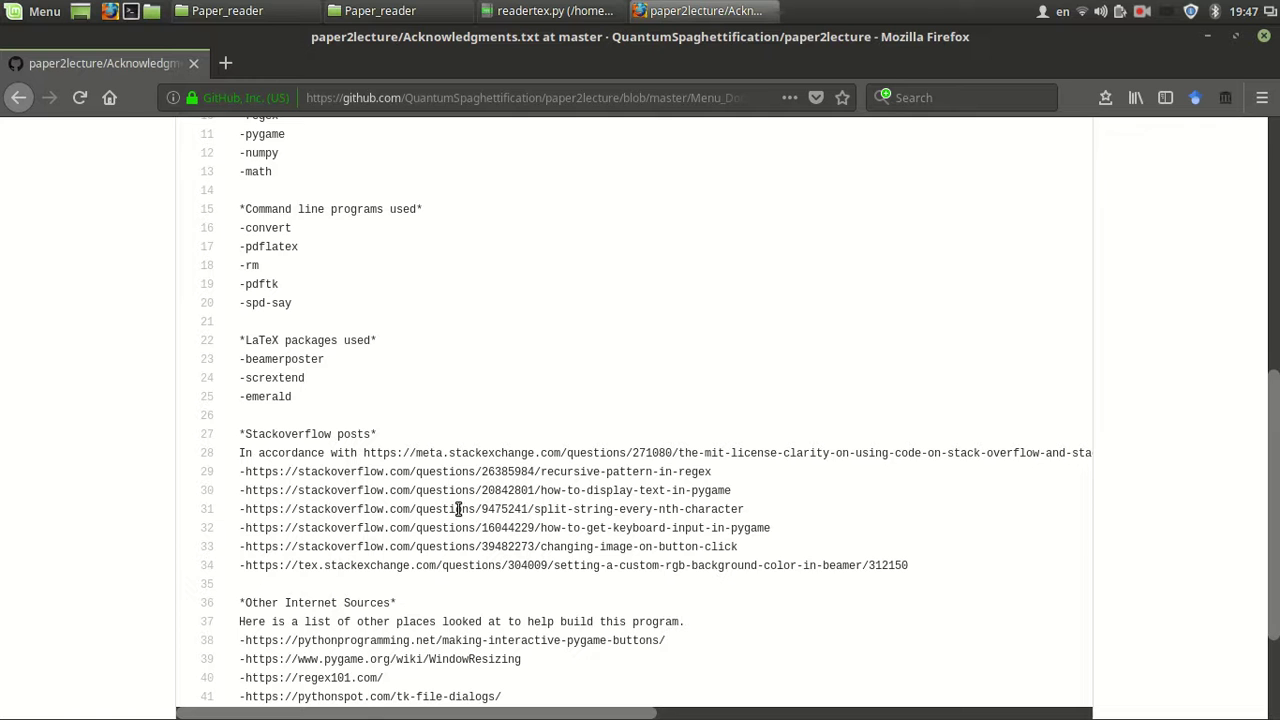
scroll(458, 510, down, 2)
scroll(517, 603, up, 2)
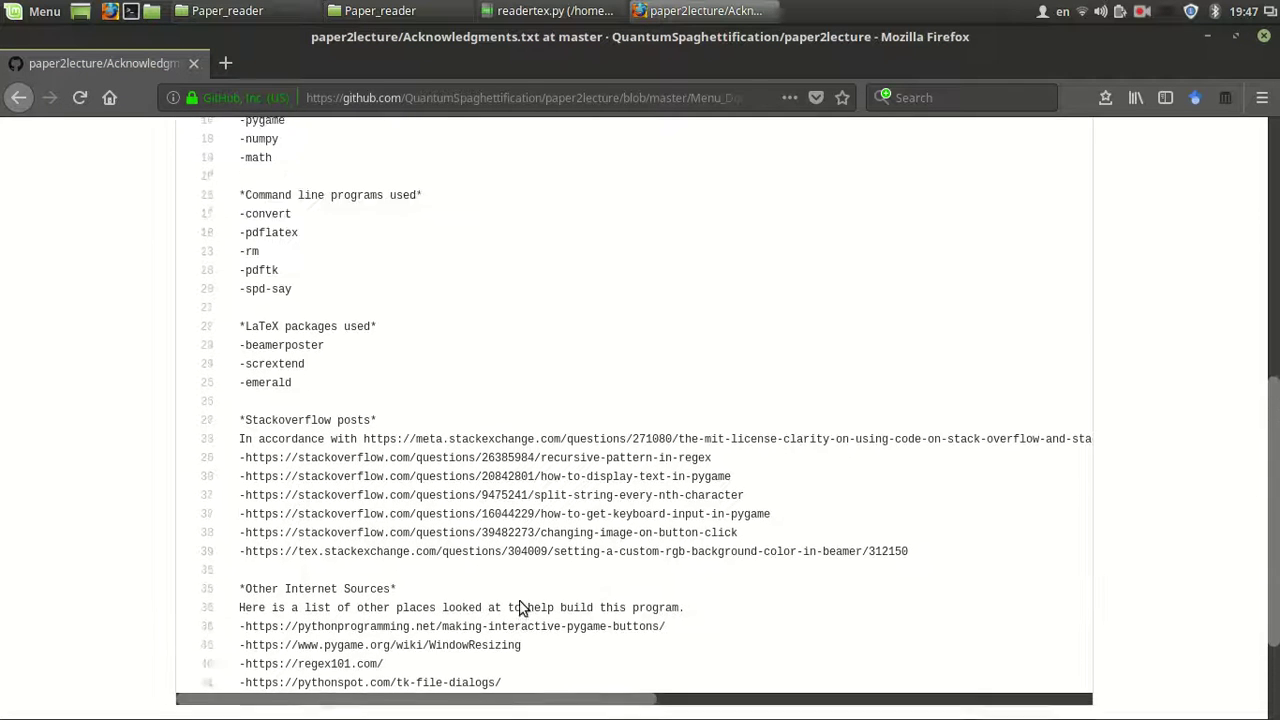
scroll(281, 297, up, 5)
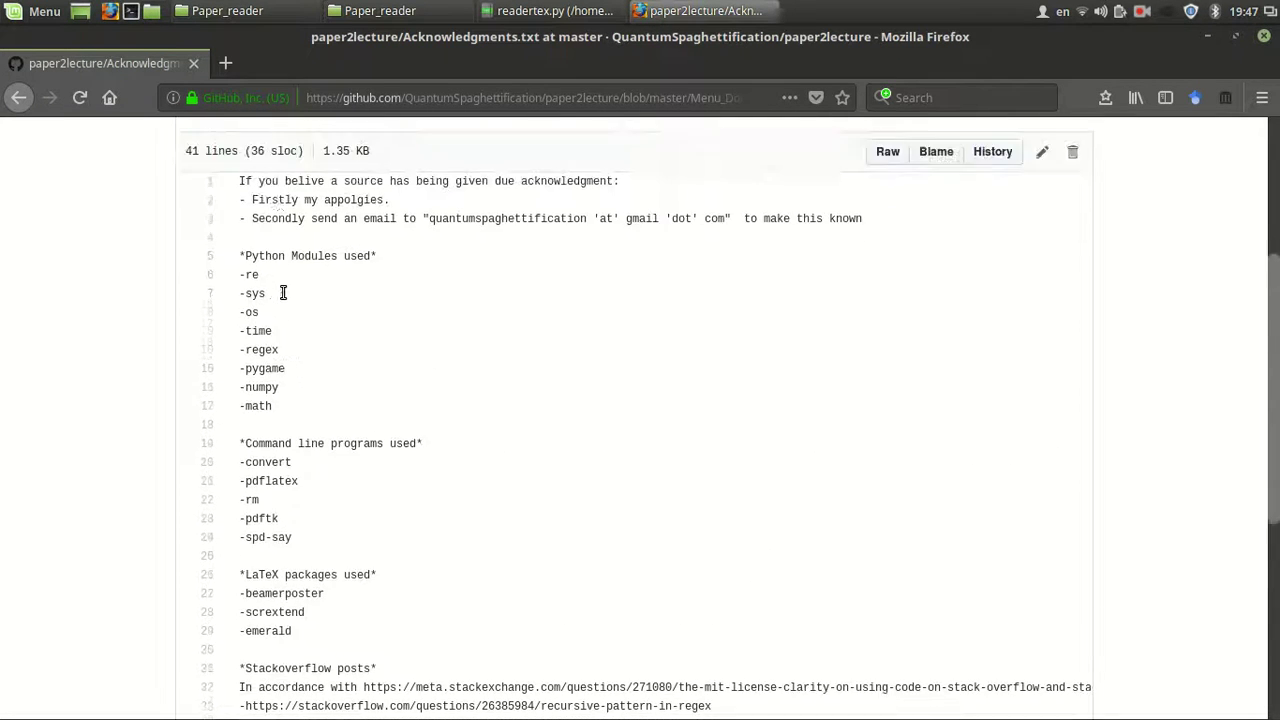
scroll(428, 403, down, 3)
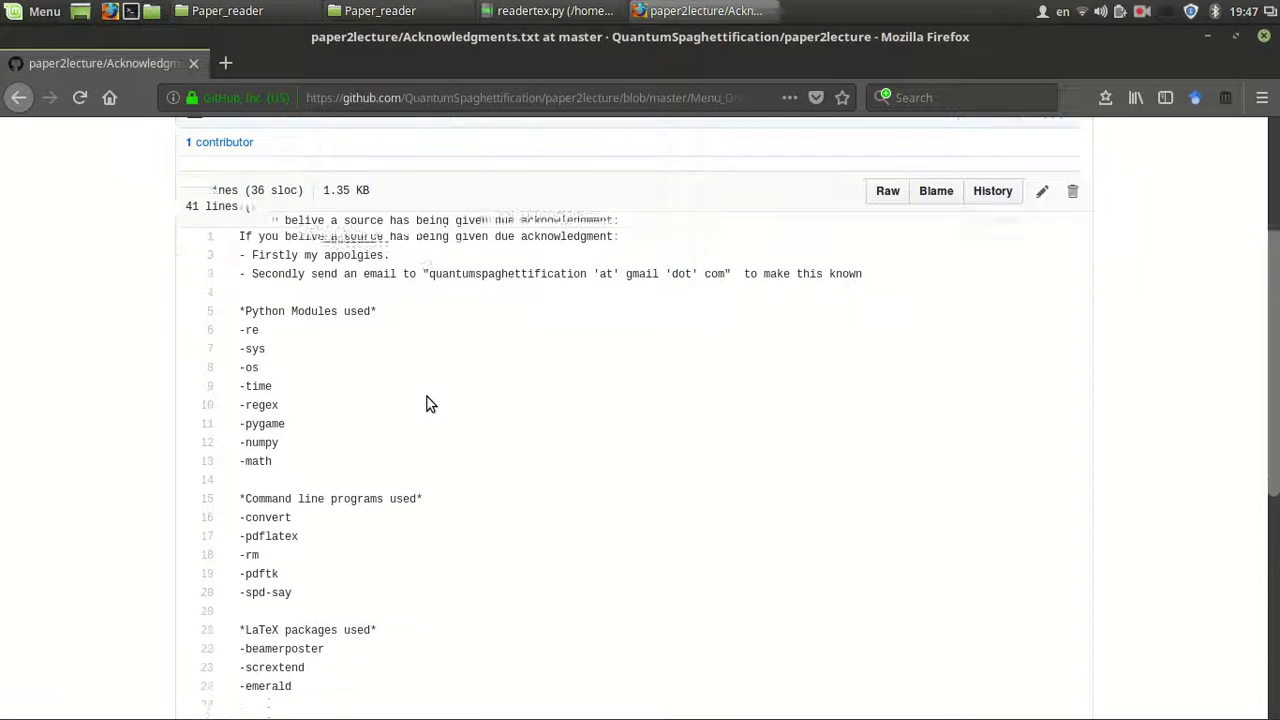
Return to the paper2lecture repository's main page and its file list.
click(19, 97)
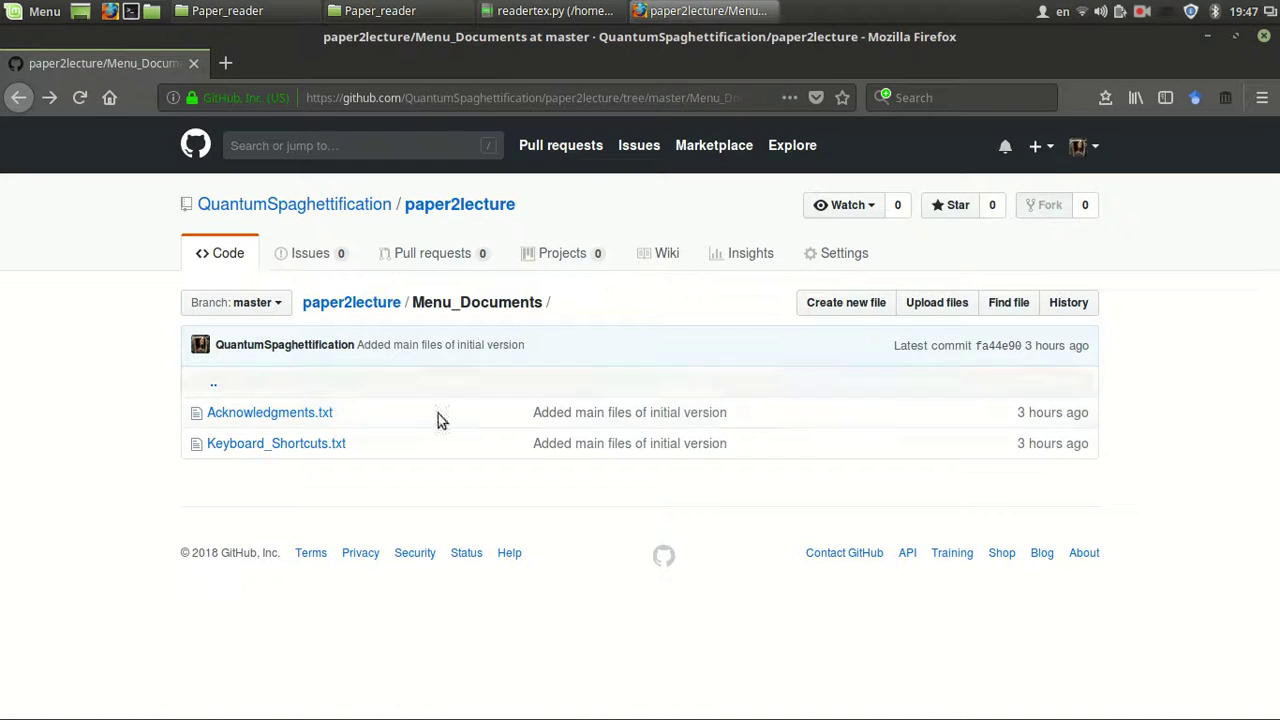
click(19, 97)
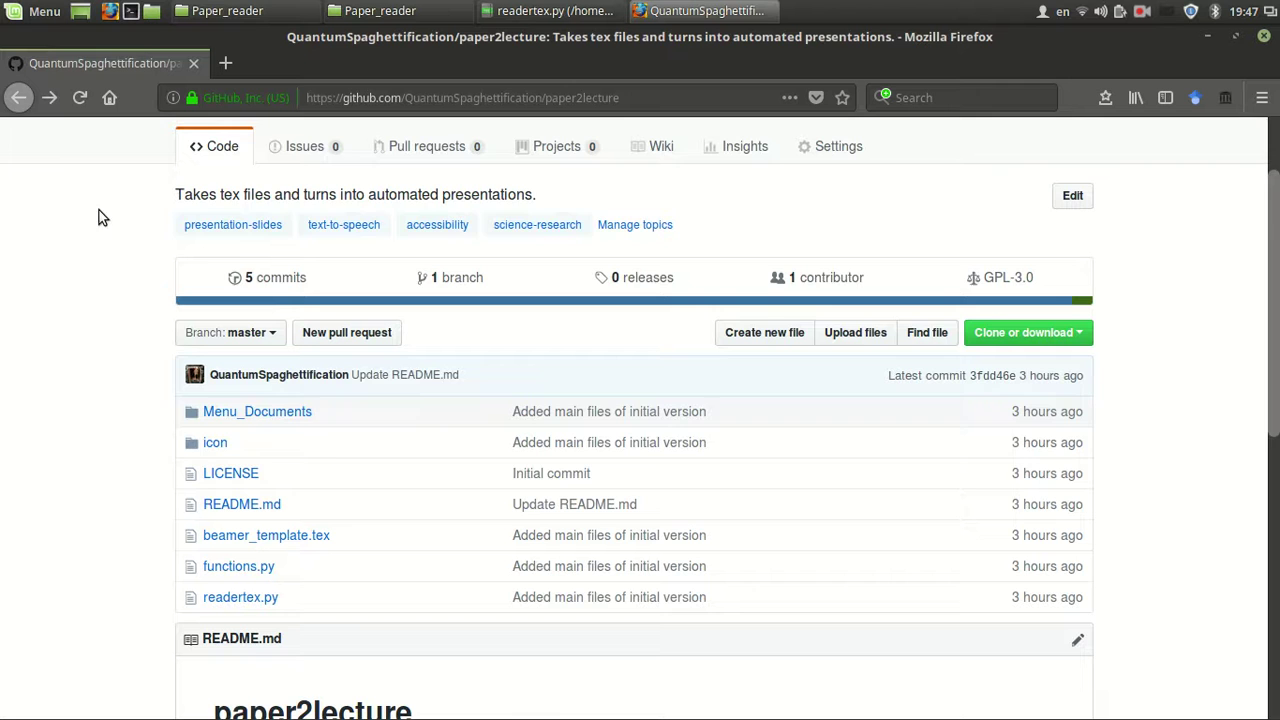
scroll(395, 487, down, 1)
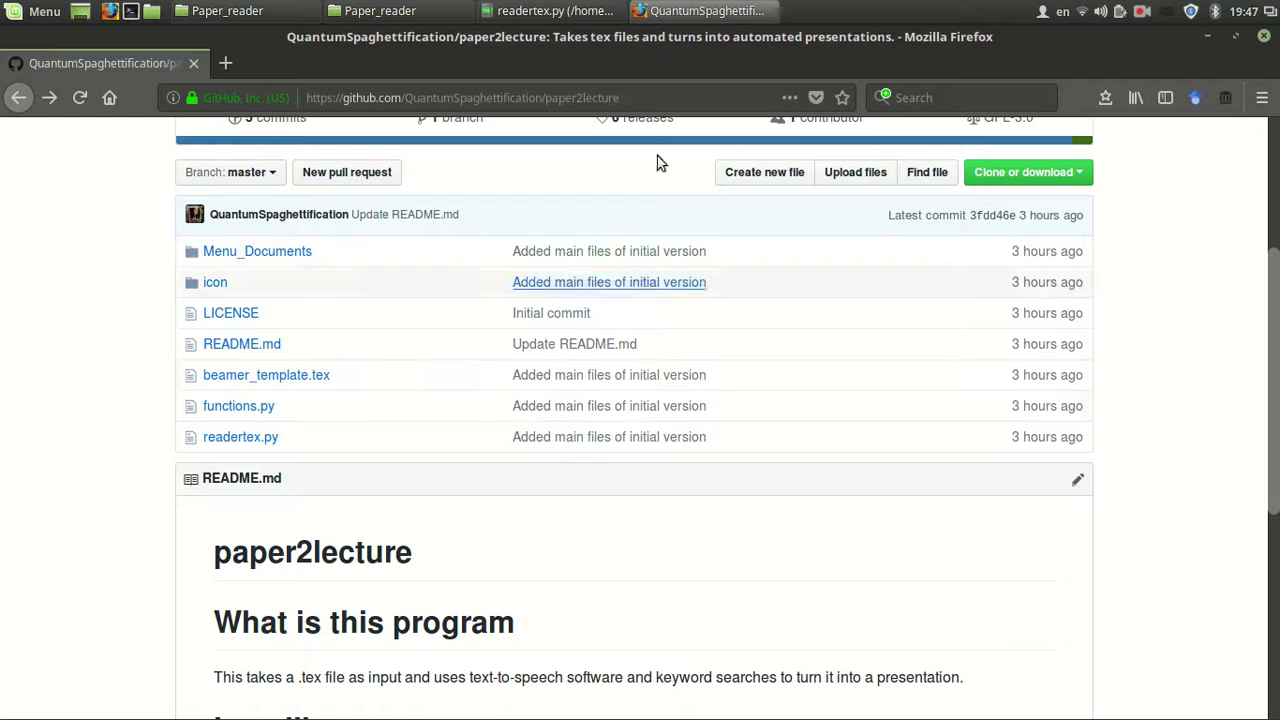
Switch to the file manager, open QS_Stack_Exchange.tex from the Test_Papers folder in Paper_reader, and look through its LaTeX content.
click(440, 10)
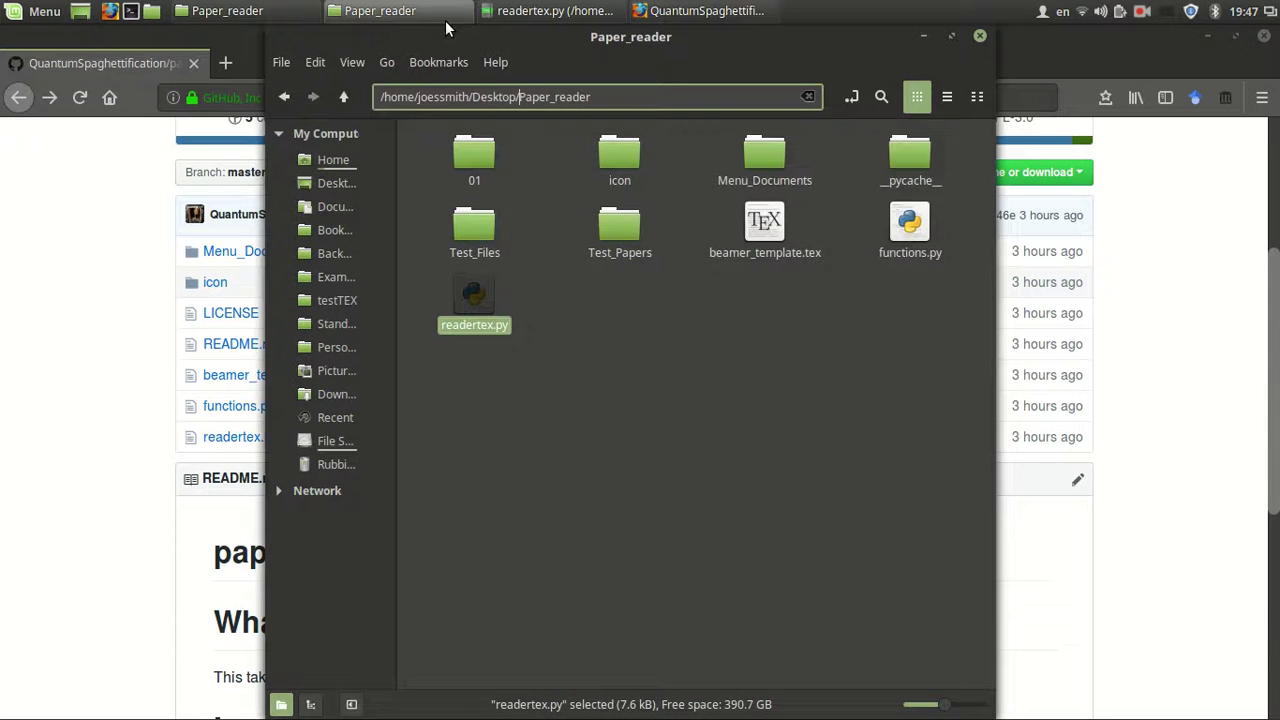
click(595, 388)
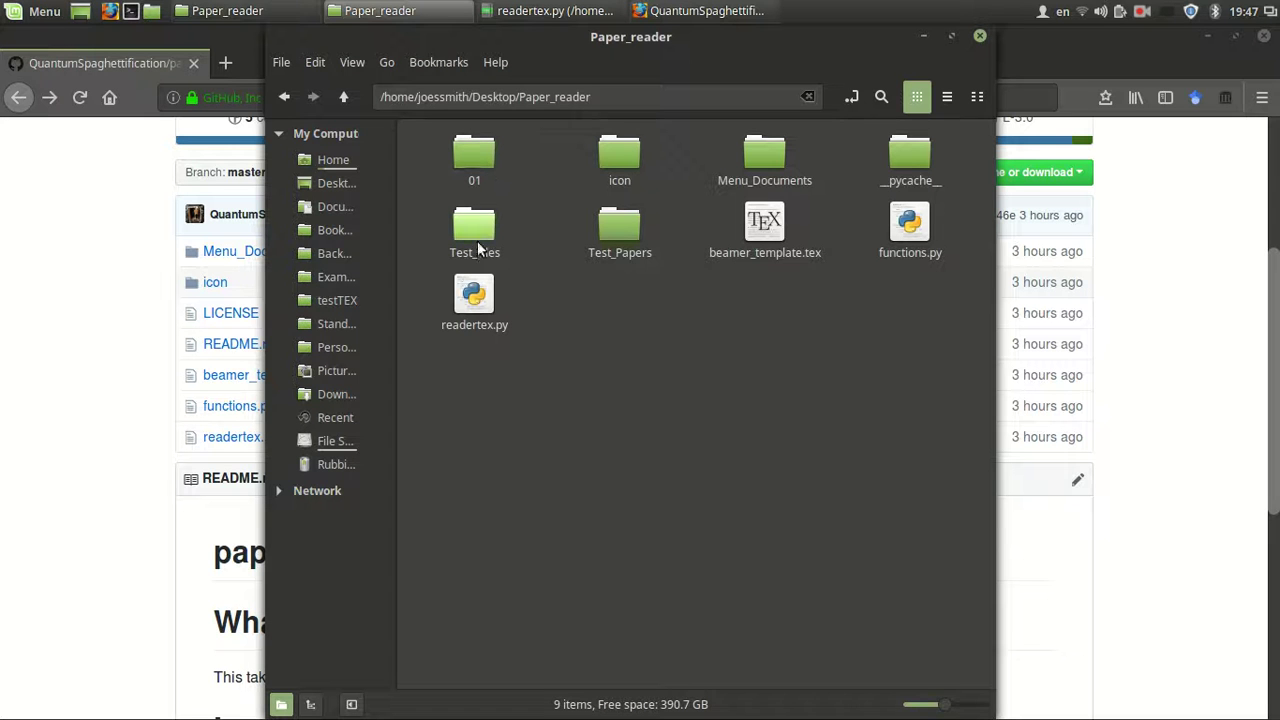
double_click(637, 234)
click(474, 165)
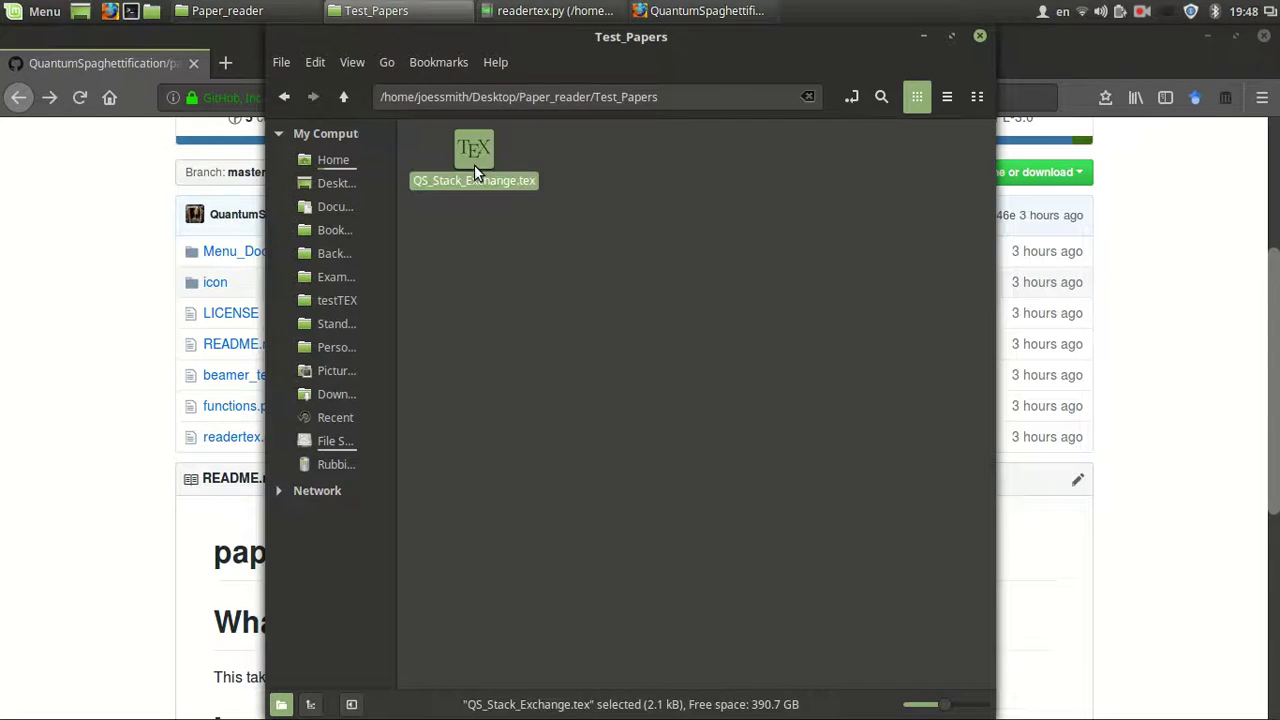
double_click(475, 165)
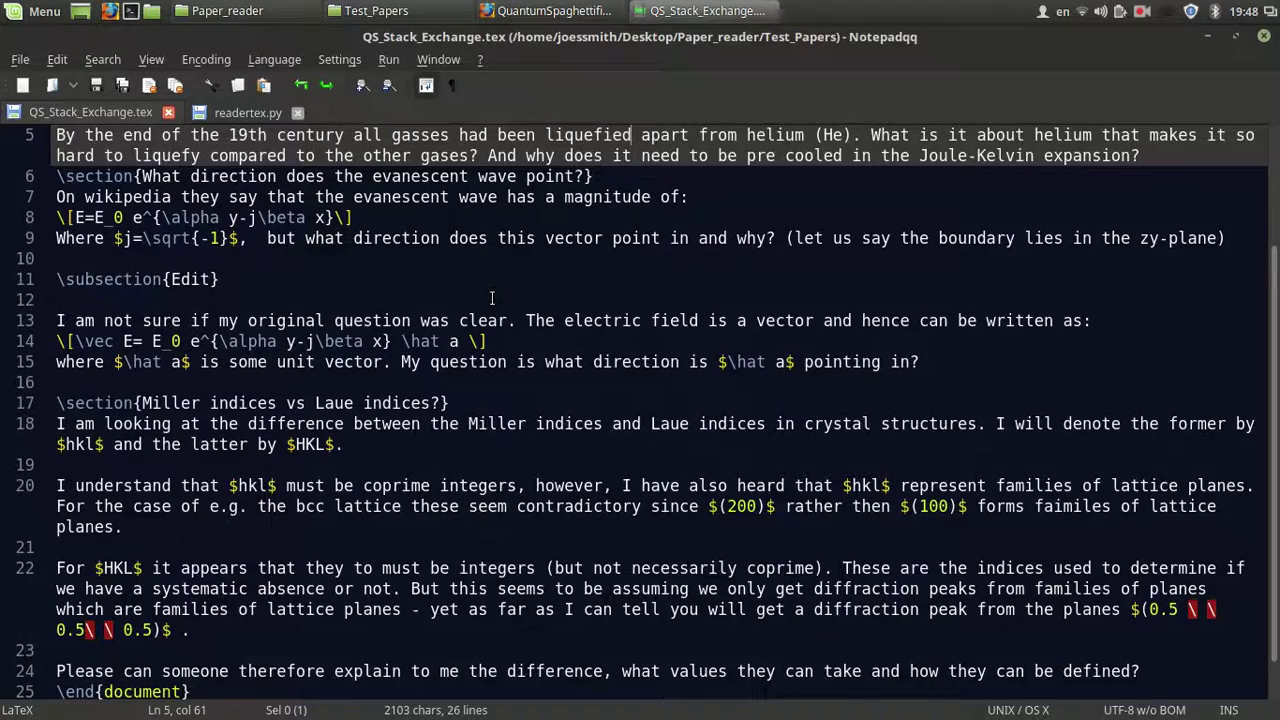
scroll(491, 298, up, 2)
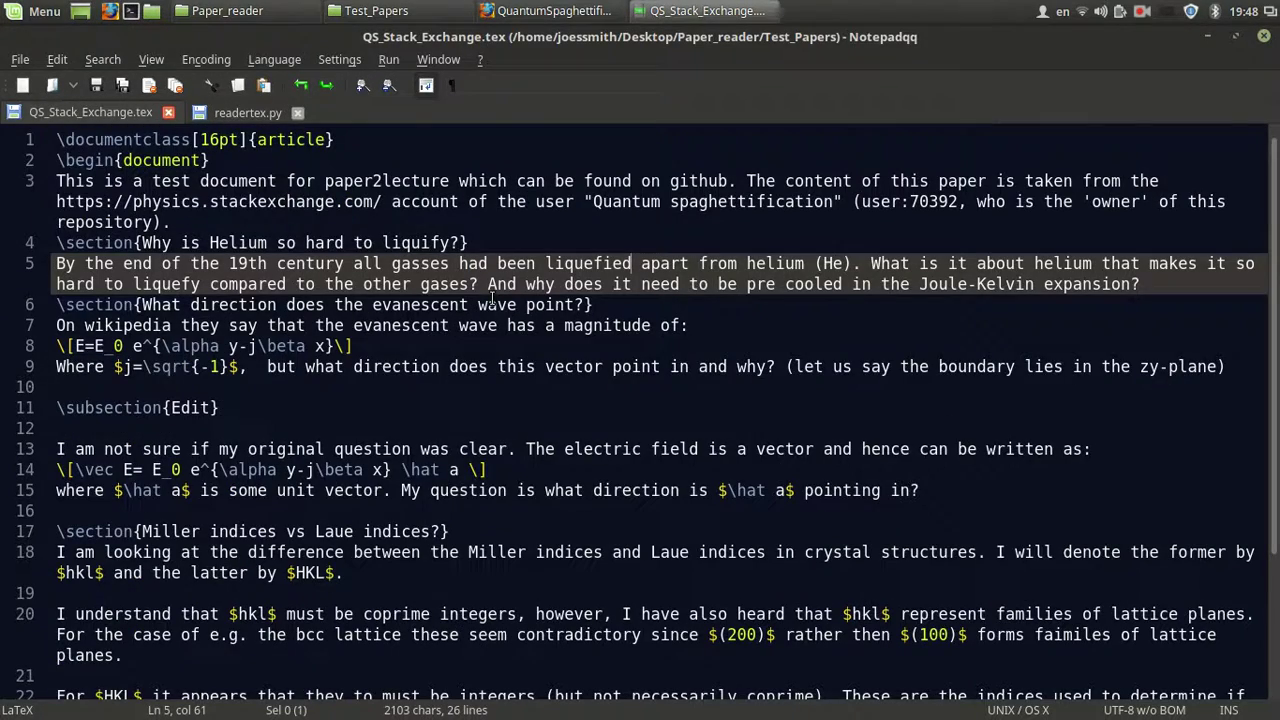
scroll(526, 268, down, 3)
scroll(526, 268, up, 2)
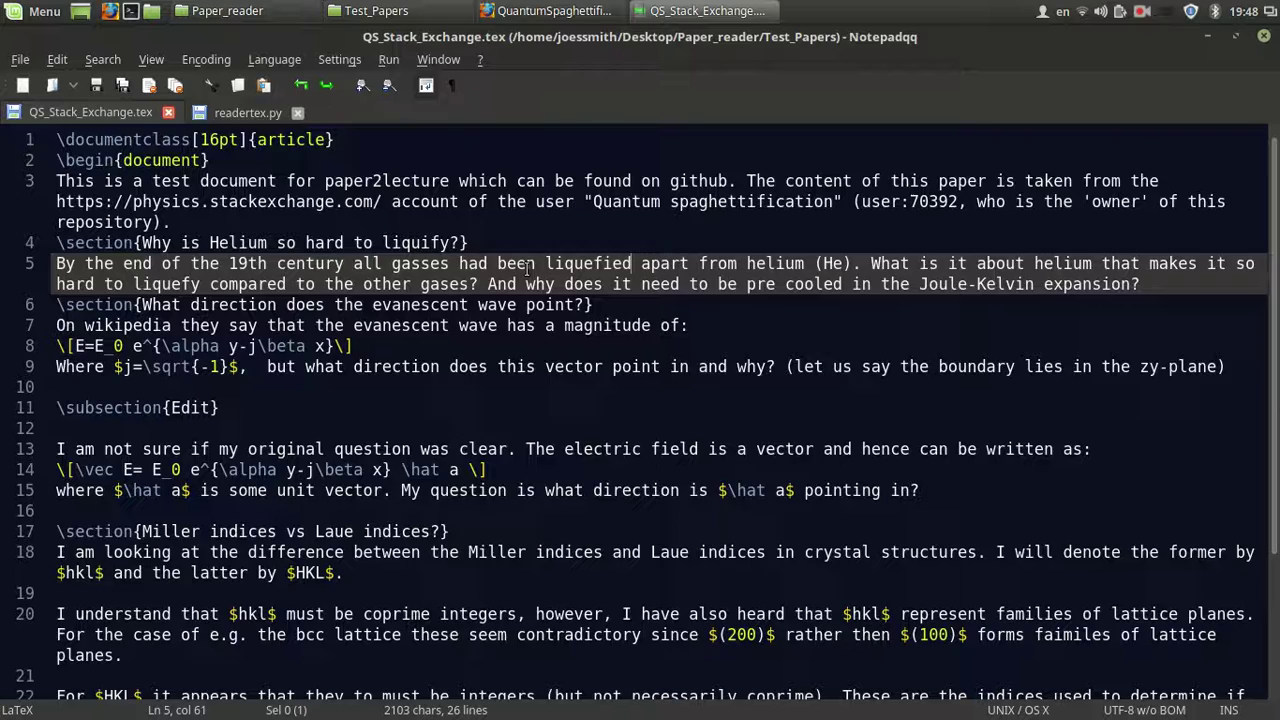
scroll(526, 268, down, 2)
scroll(526, 268, up, 2)
click(526, 268)
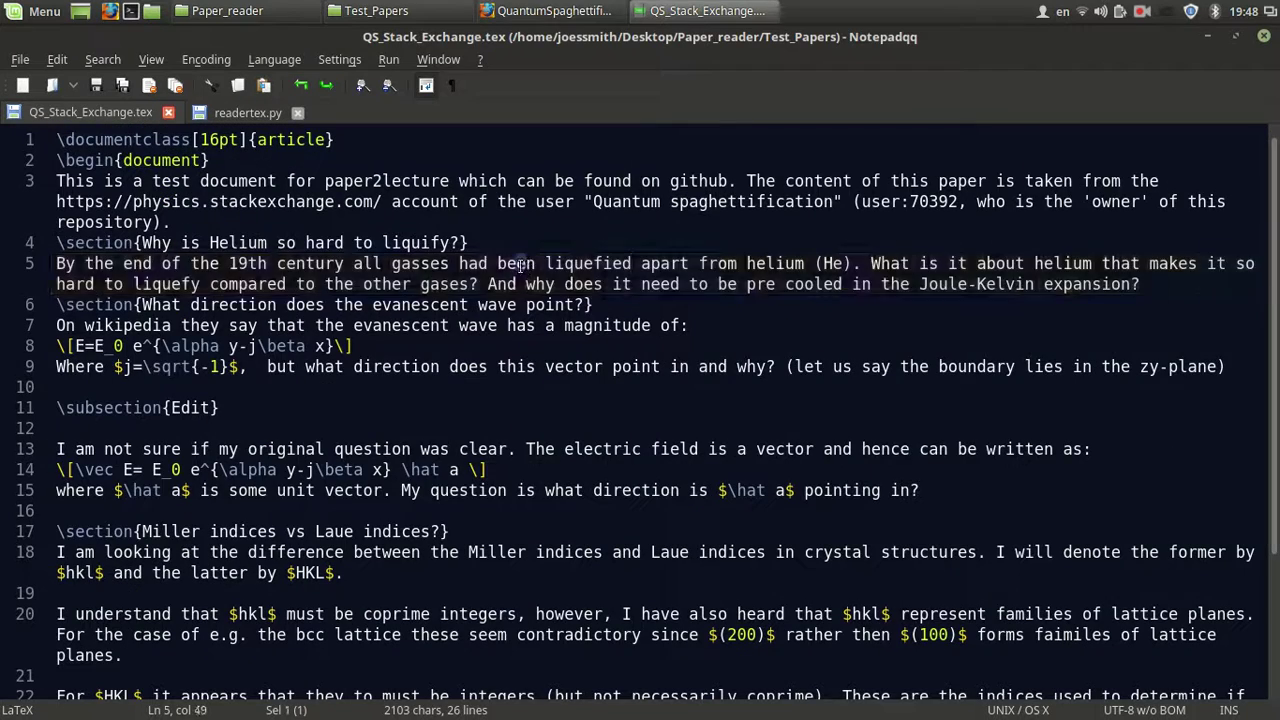
click(560, 10)
click(725, 8)
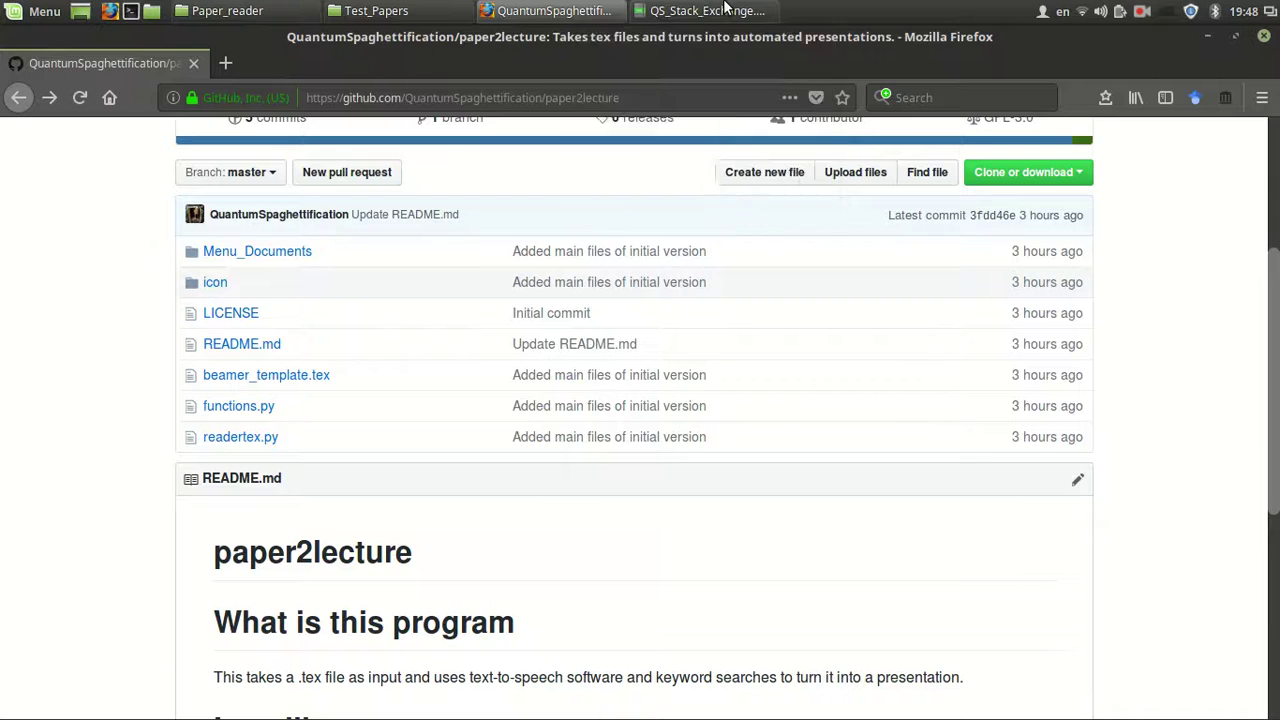
click(426, 12)
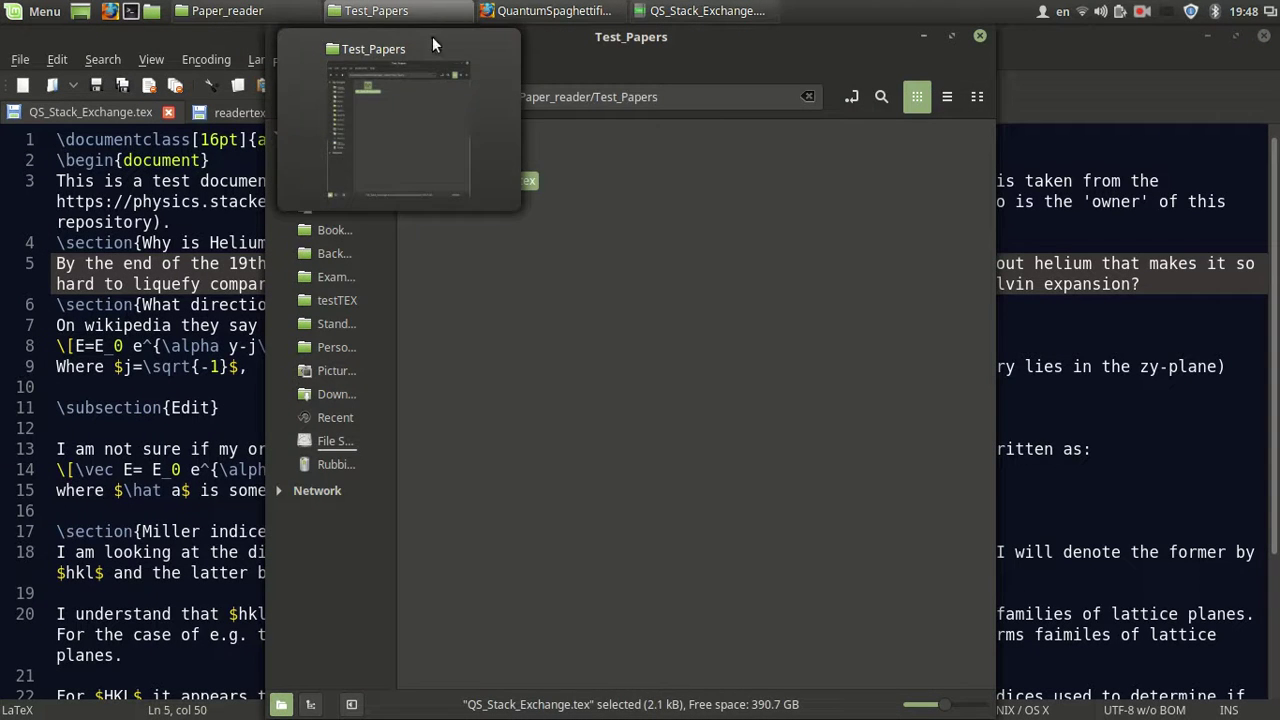
click(410, 8)
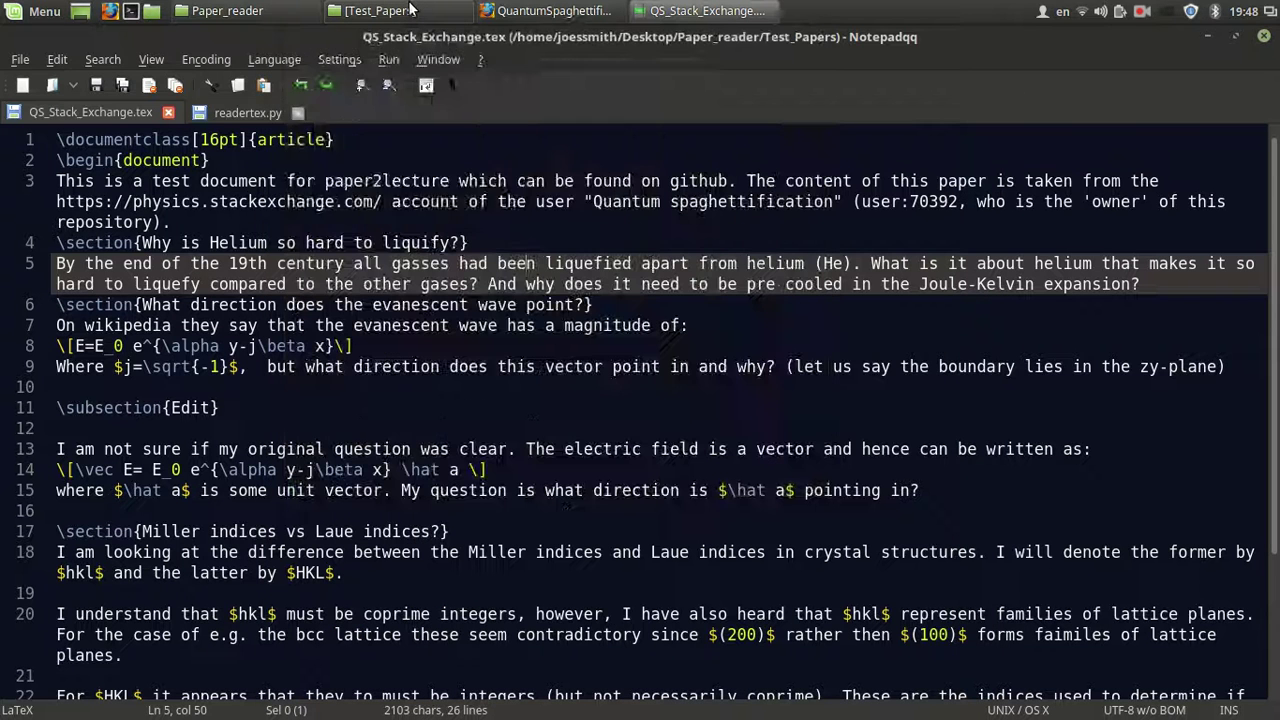
Switch to the Paper_reader folder window, open readertex.py in the text editor and look through its code.
click(303, 10)
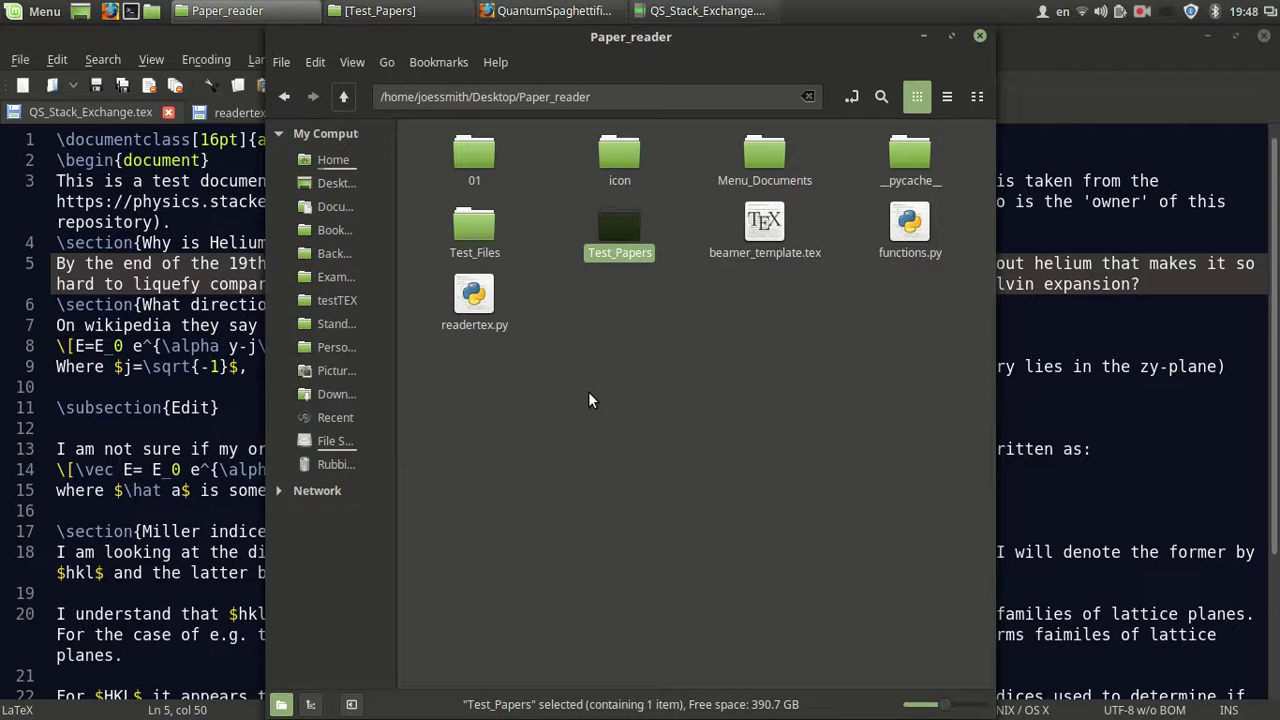
click(589, 393)
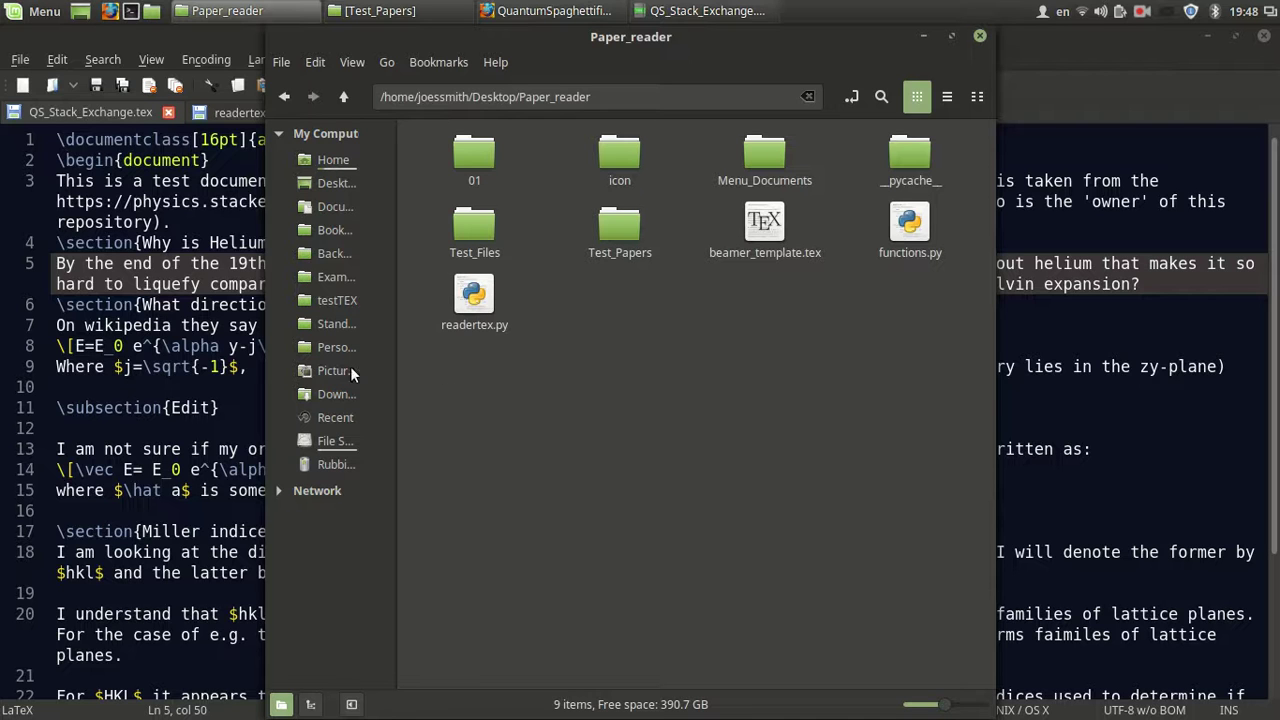
double_click(479, 326)
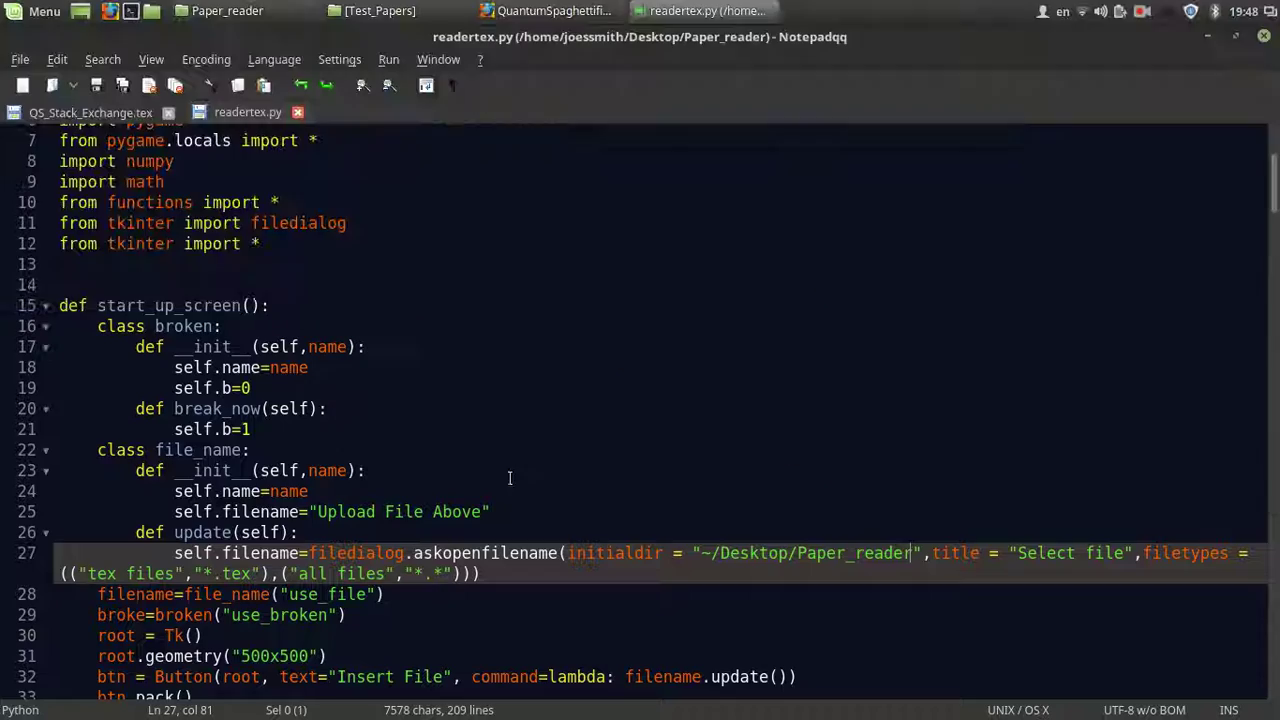
scroll(426, 487, down, 20)
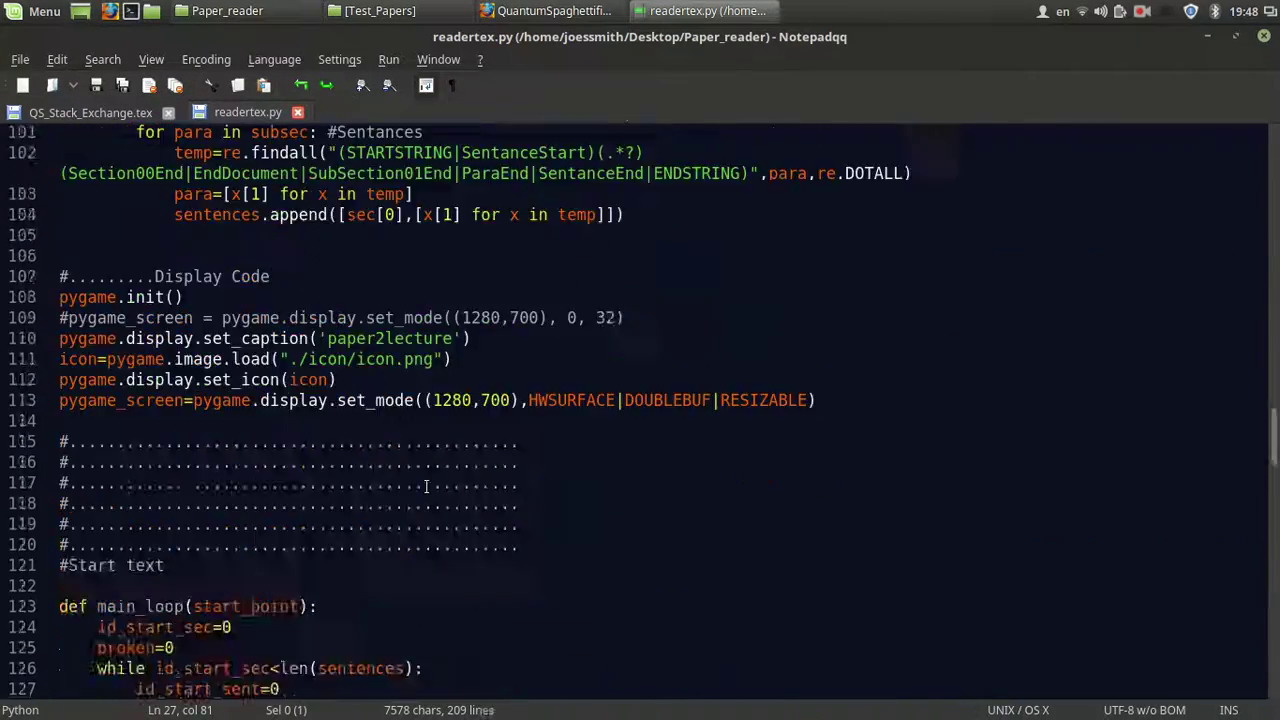
Review readertex.py, highlighting the pdflatex and pdftk commands in its system calls, and go back to the import lines at its beginning.
scroll(426, 487, up, 4)
scroll(426, 487, up, 3)
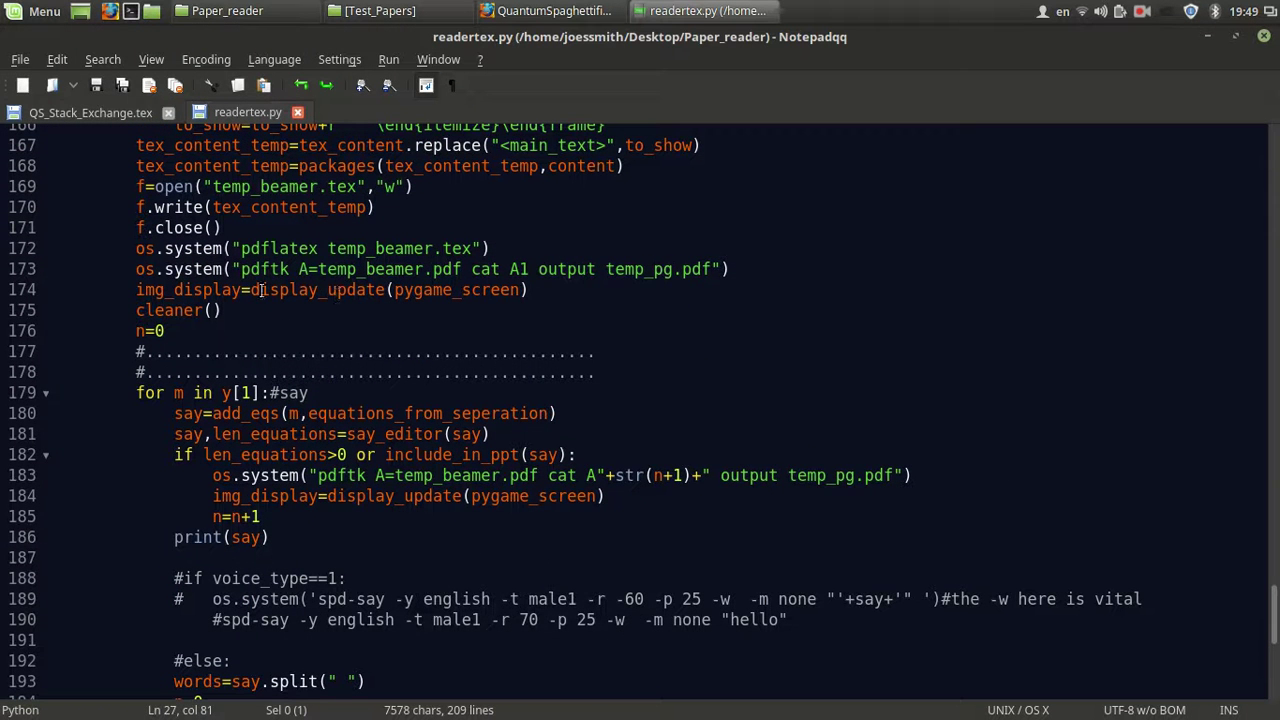
double_click(264, 269)
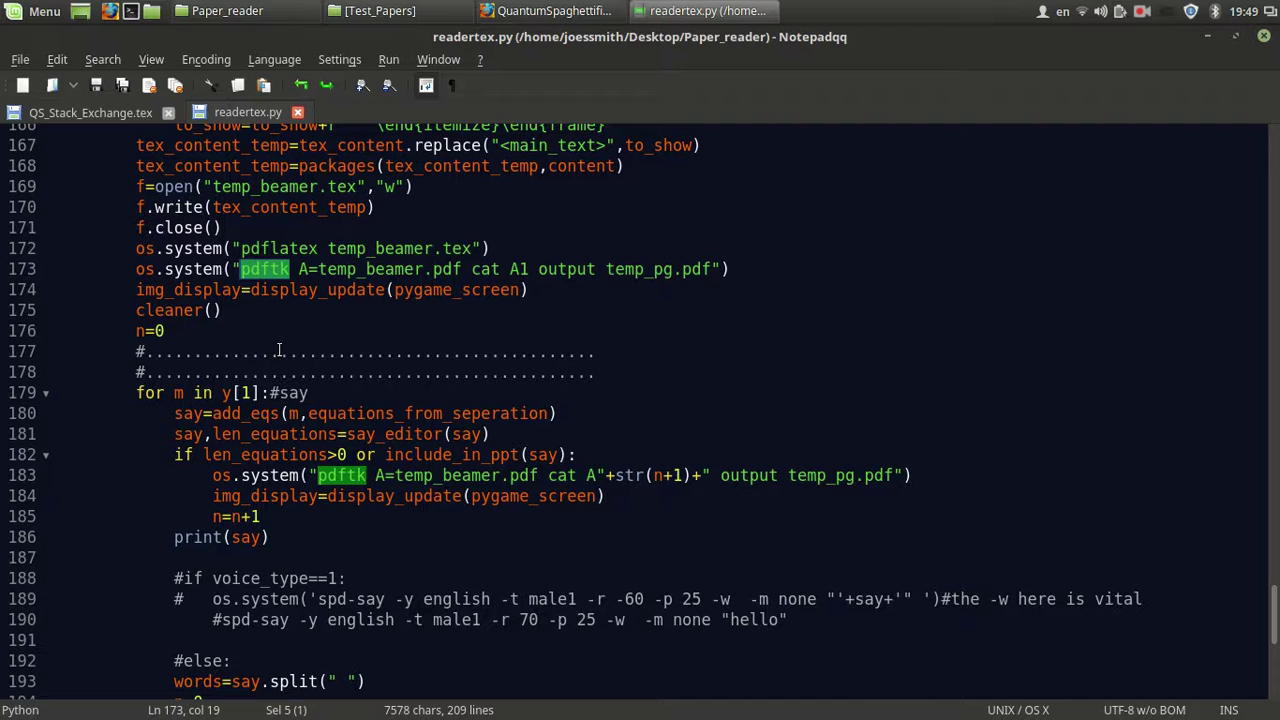
scroll(283, 371, up, 2)
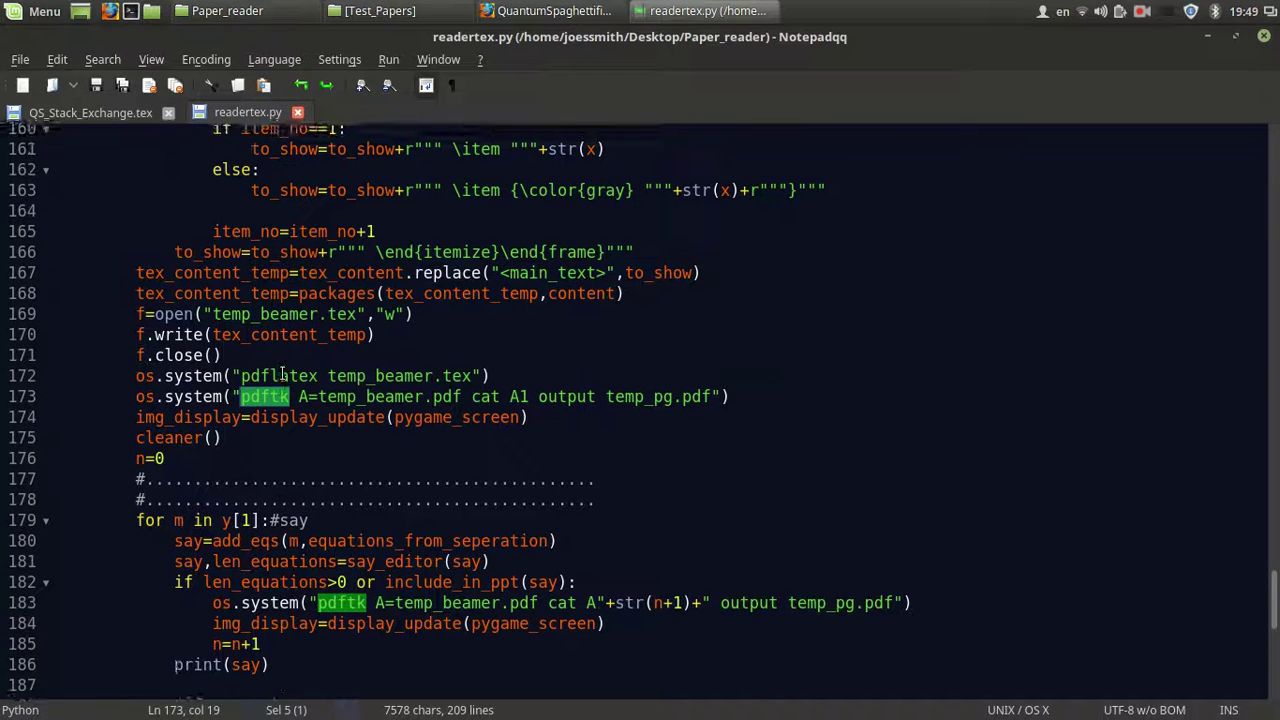
double_click(283, 369)
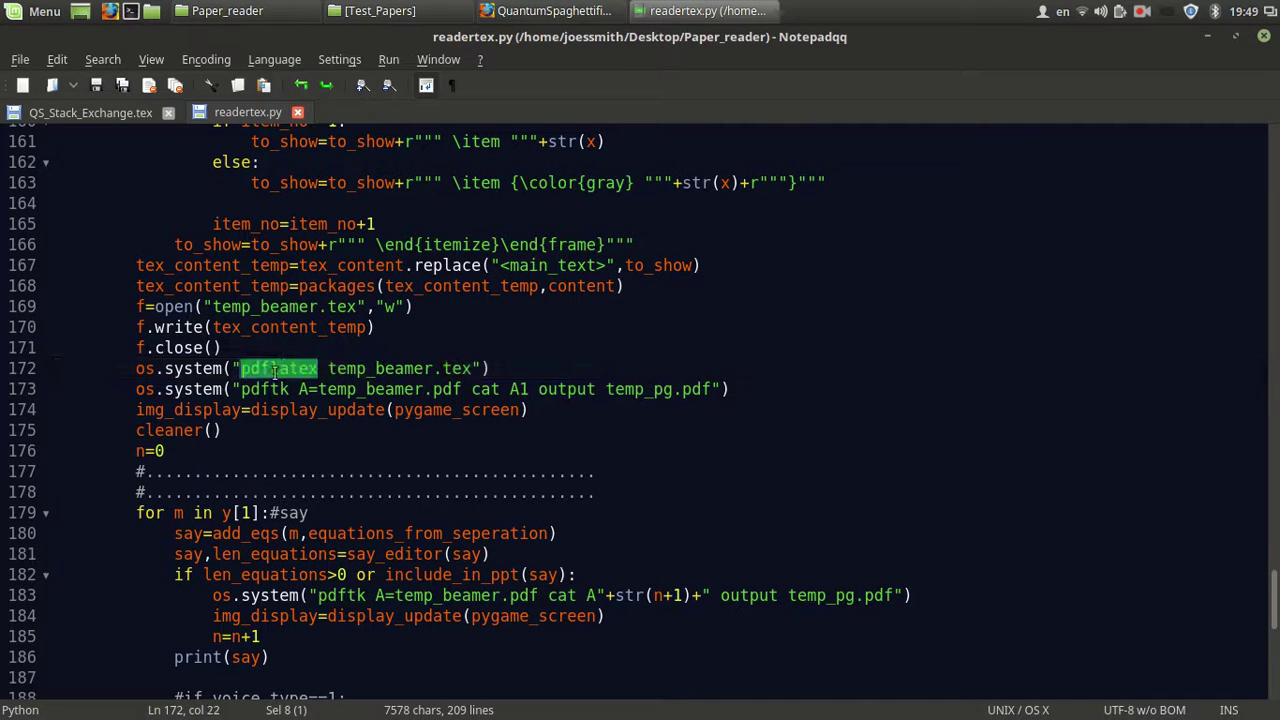
double_click(265, 390)
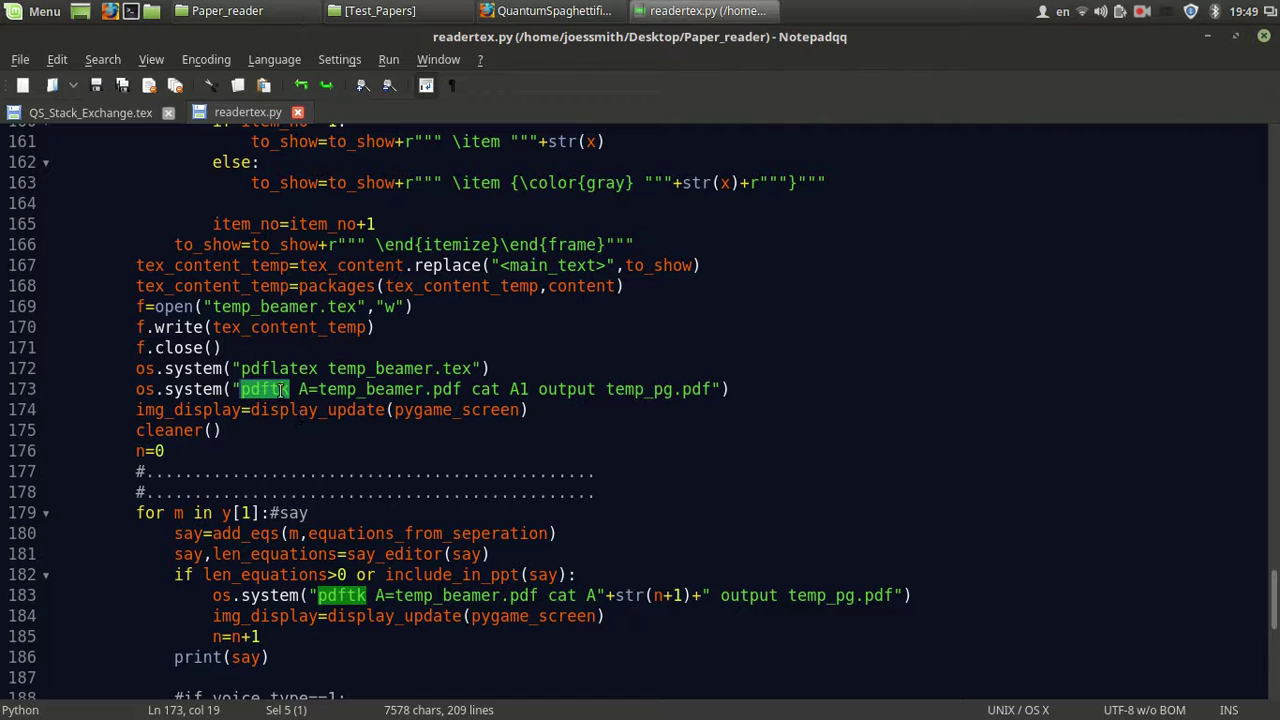
scroll(316, 412, up, 2)
scroll(320, 404, up, 20)
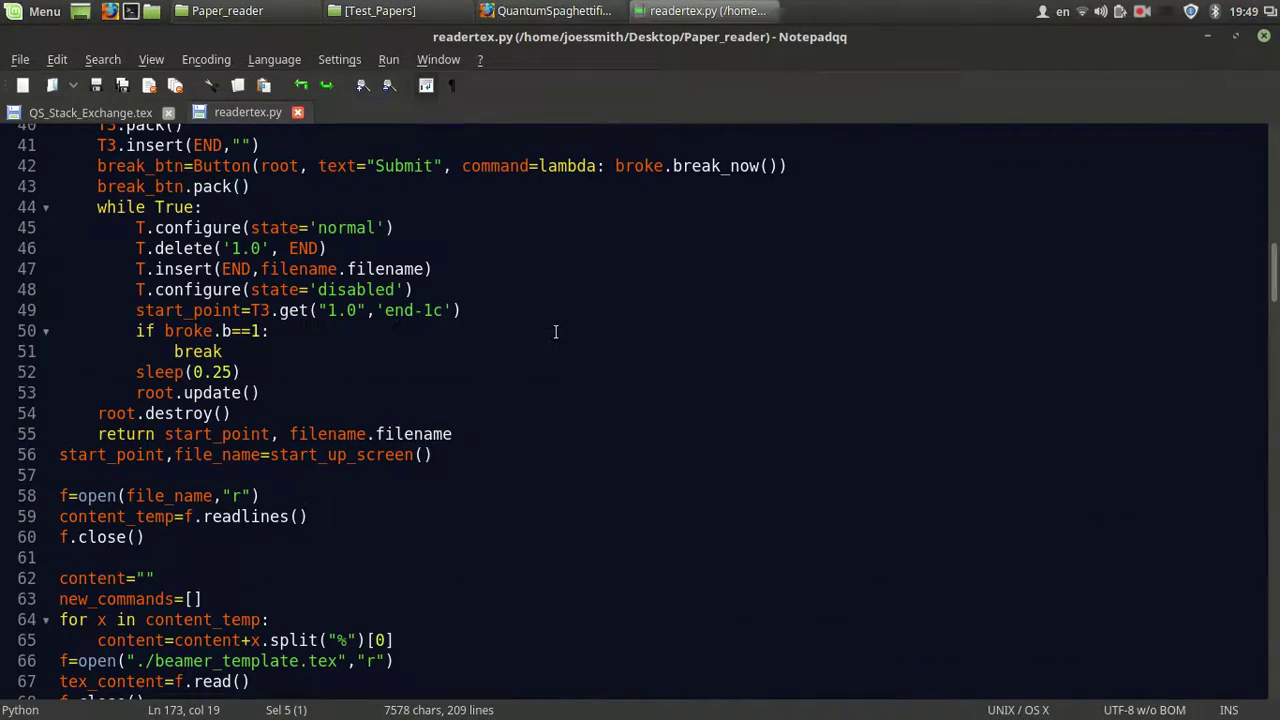
scroll(554, 331, up, 13)
Switch to the file manager, go up to the Paper_reader folder and open beamer_template.tex in the text editor.
mouse_move(398, 8)
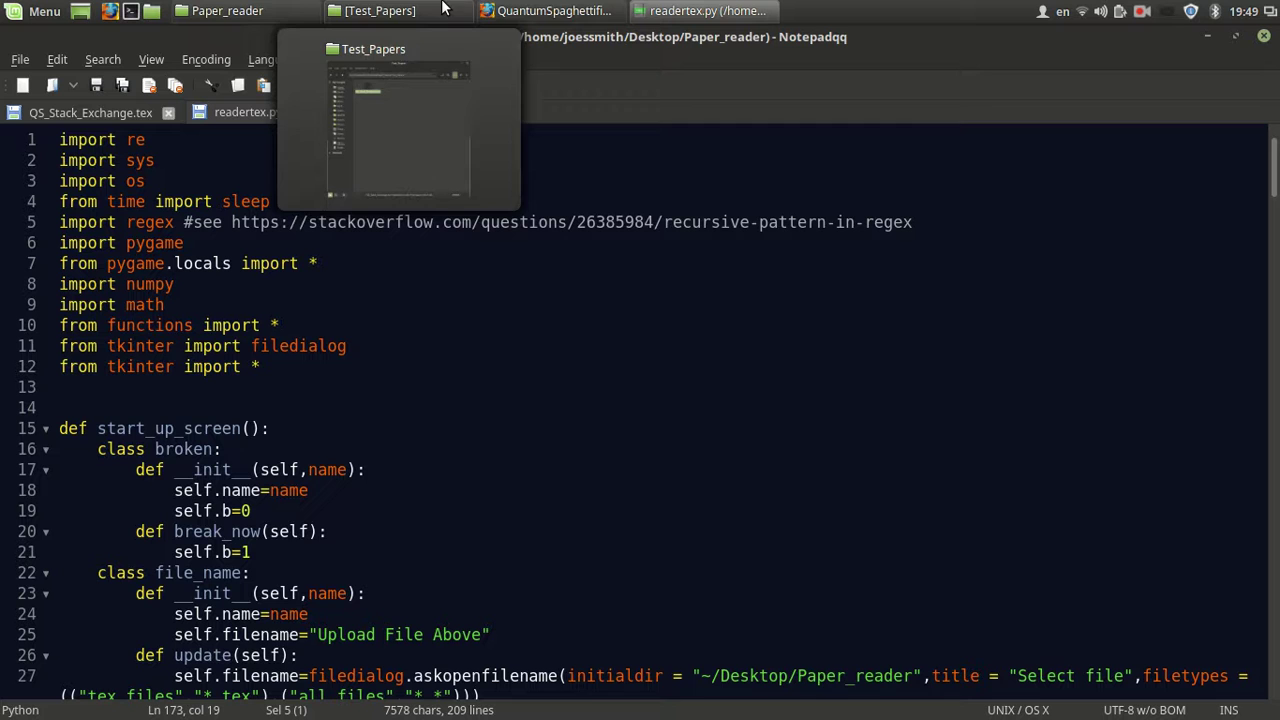
click(398, 10)
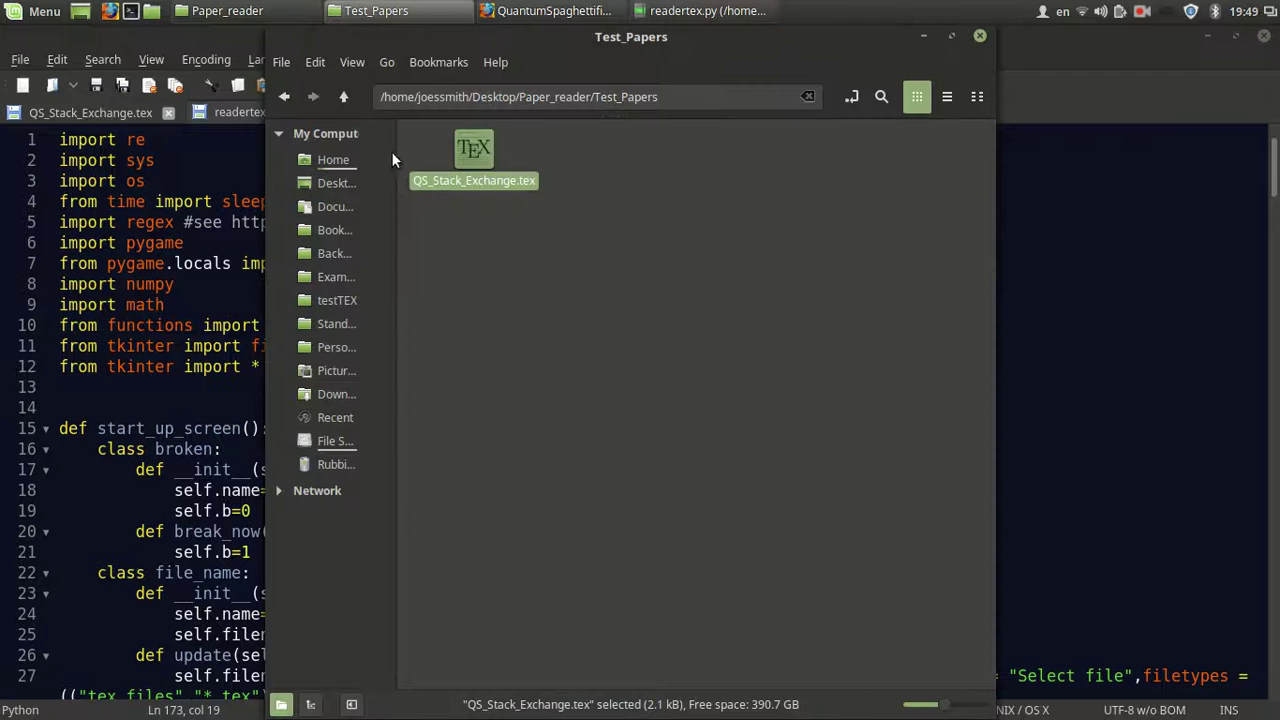
click(343, 97)
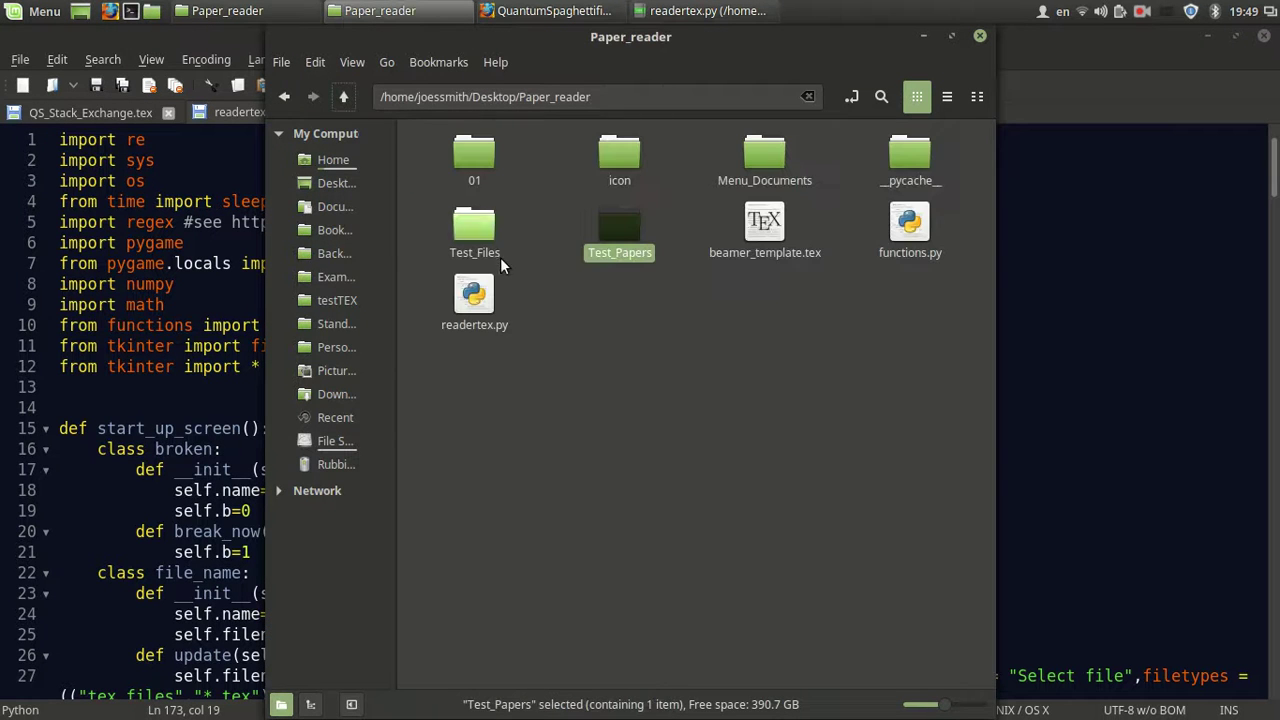
click(784, 230)
double_click(784, 230)
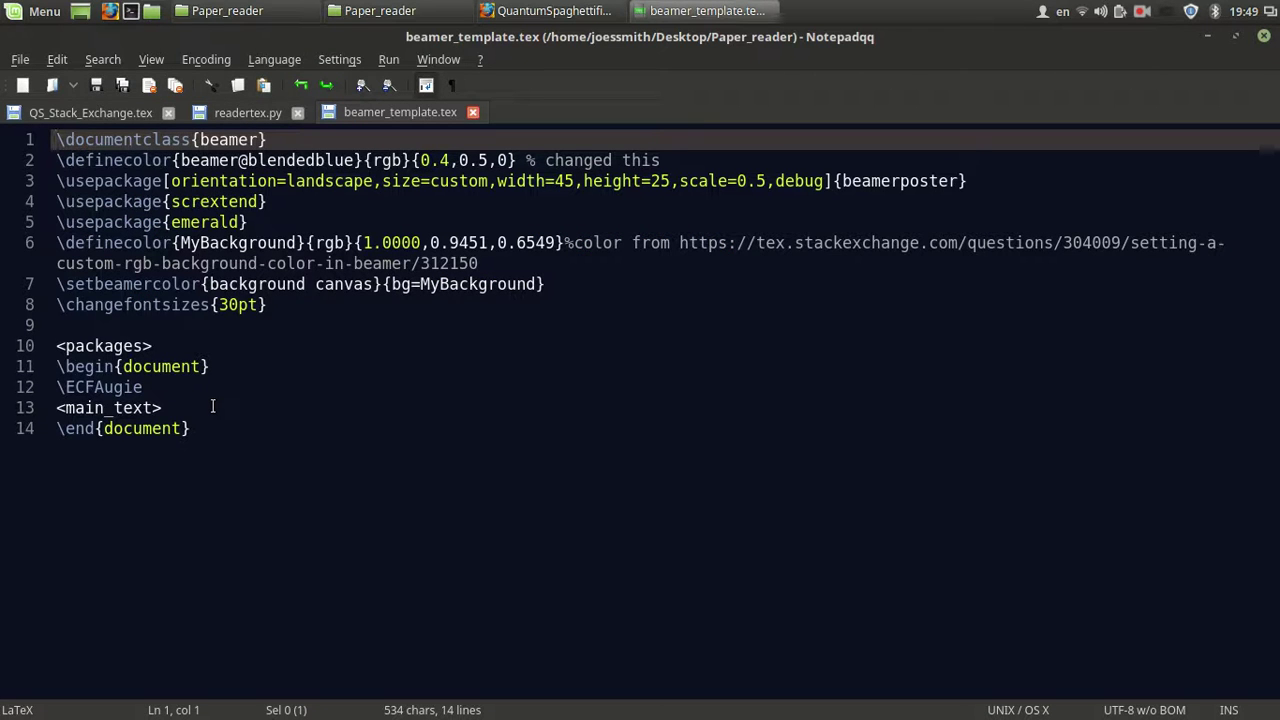
Switch to the QS_Stack_Exchange.tex document and look over its sections.
click(58, 107)
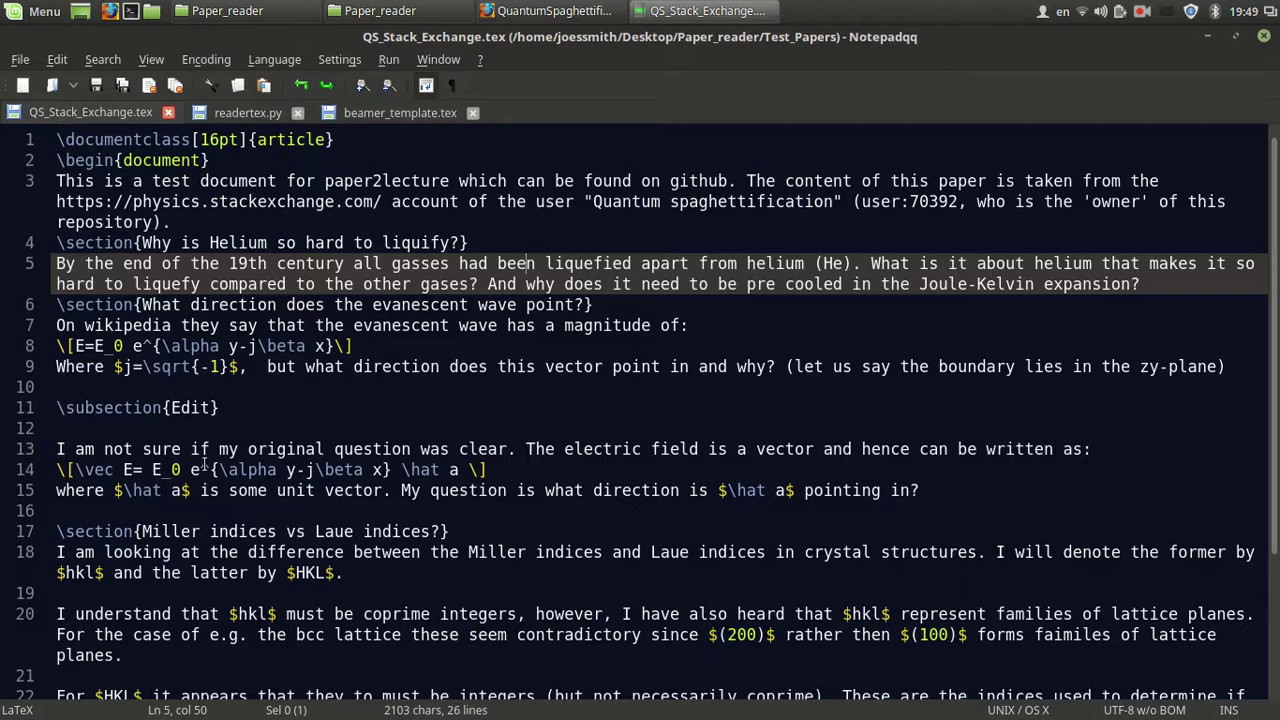
scroll(205, 465, down, 3)
scroll(205, 465, up, 3)
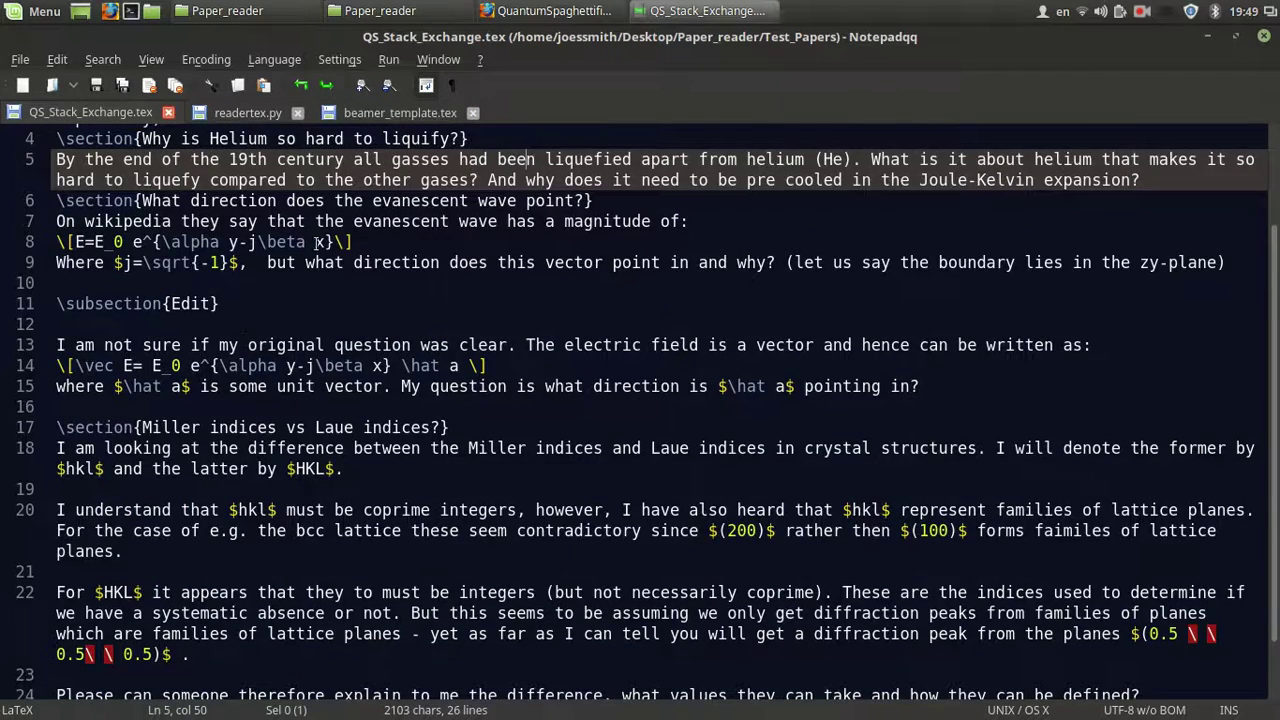
Add a line below \documentclass reading \newcommand[1]{\ket}[\left| #1 \right>].
click(355, 134)
key(Return)
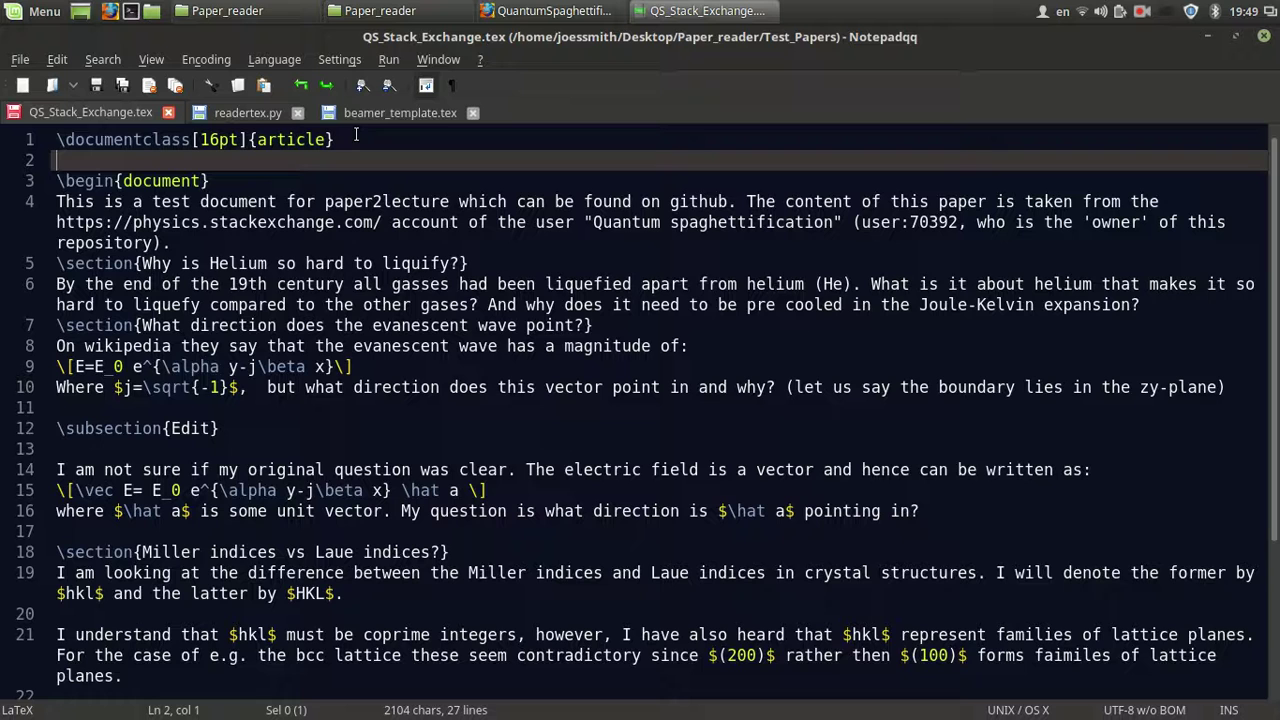
text(ews)
key(BackSpace)
text(command)
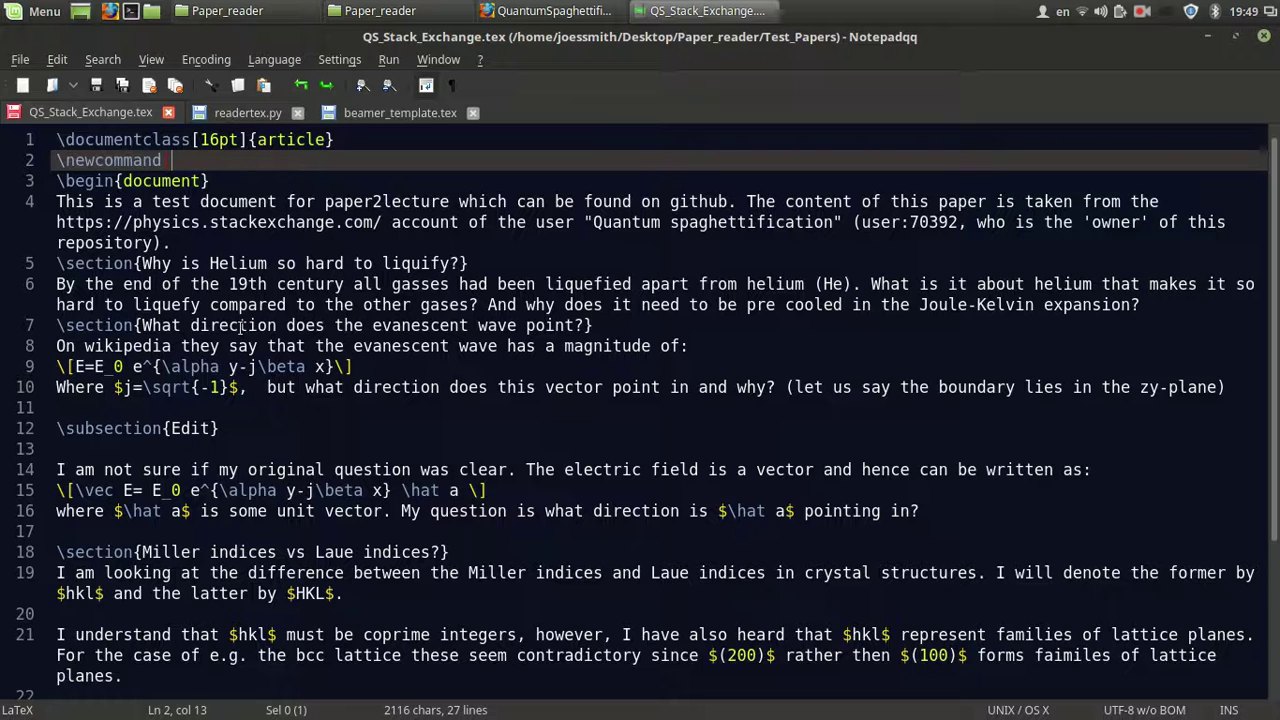
key(BackSpace)
text([1]{\ket})
key(BackSpace)
text([\left|)
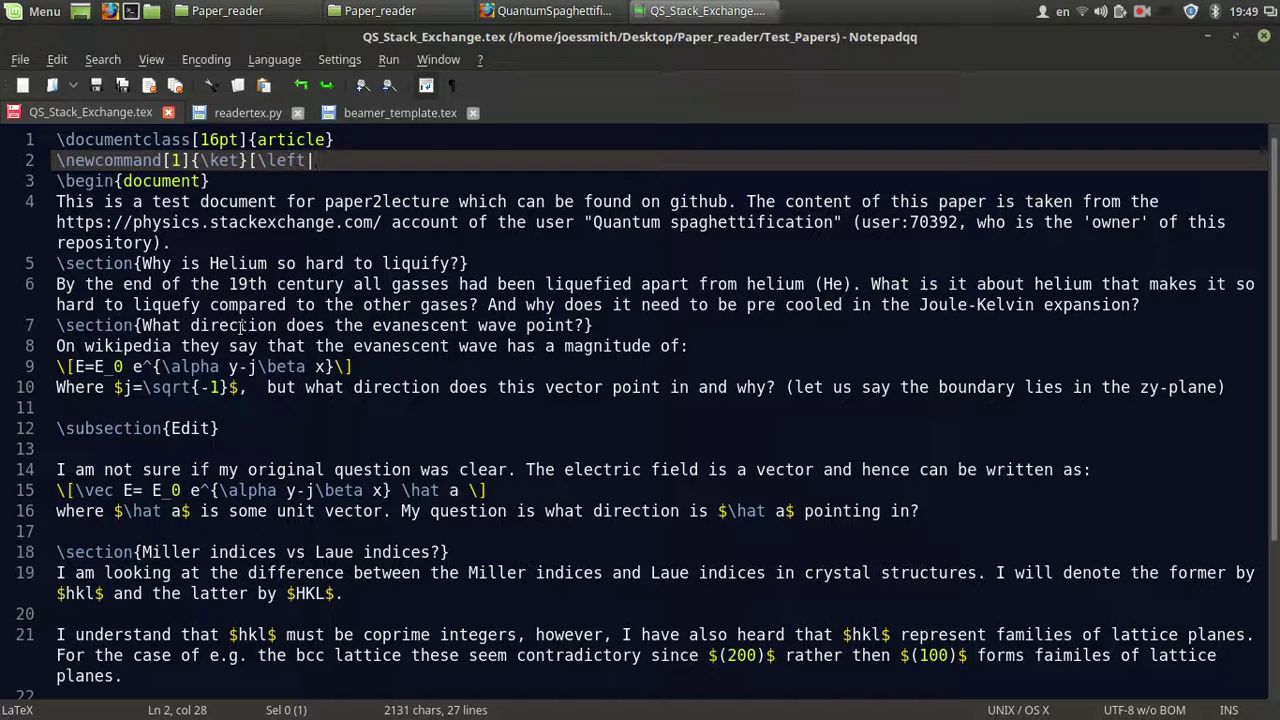
text( #1 ight)
text(>])
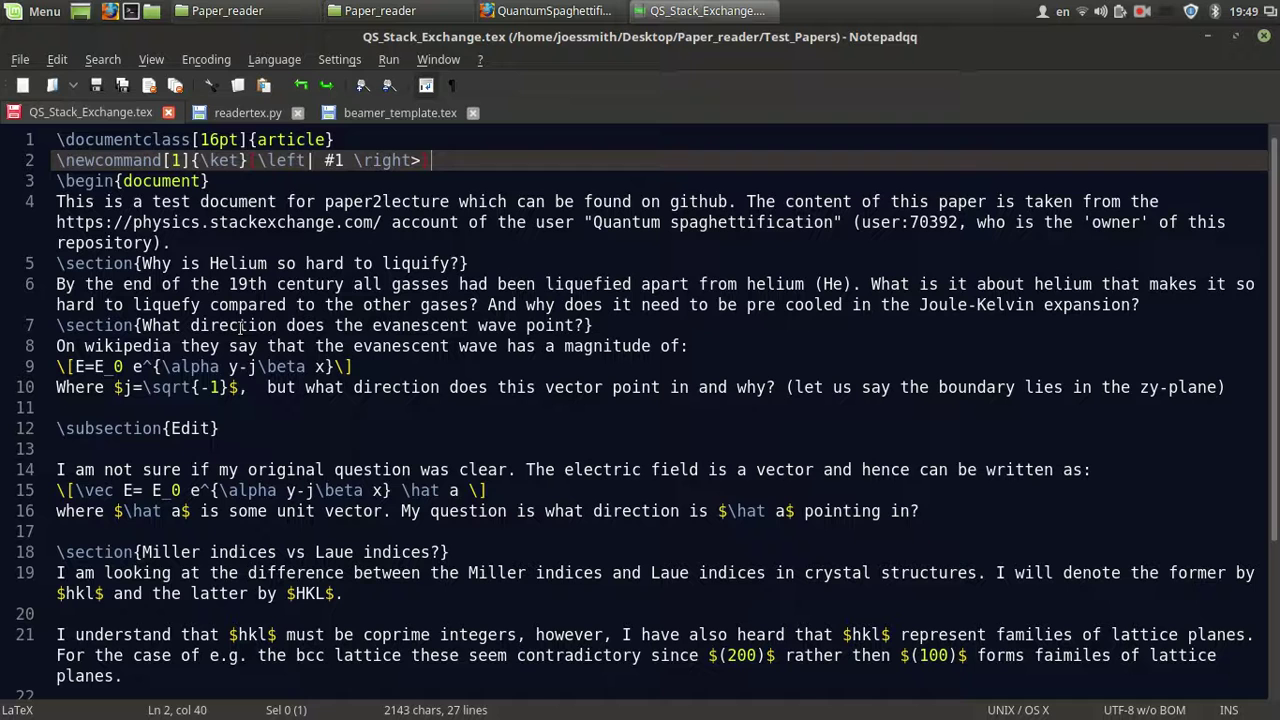
Correct the ket definition's brackets and argument order so it reads \newcommand{\ket}[1]{\left| #1 \right>}.
click(258, 162)
key(BackSpace)
text({)
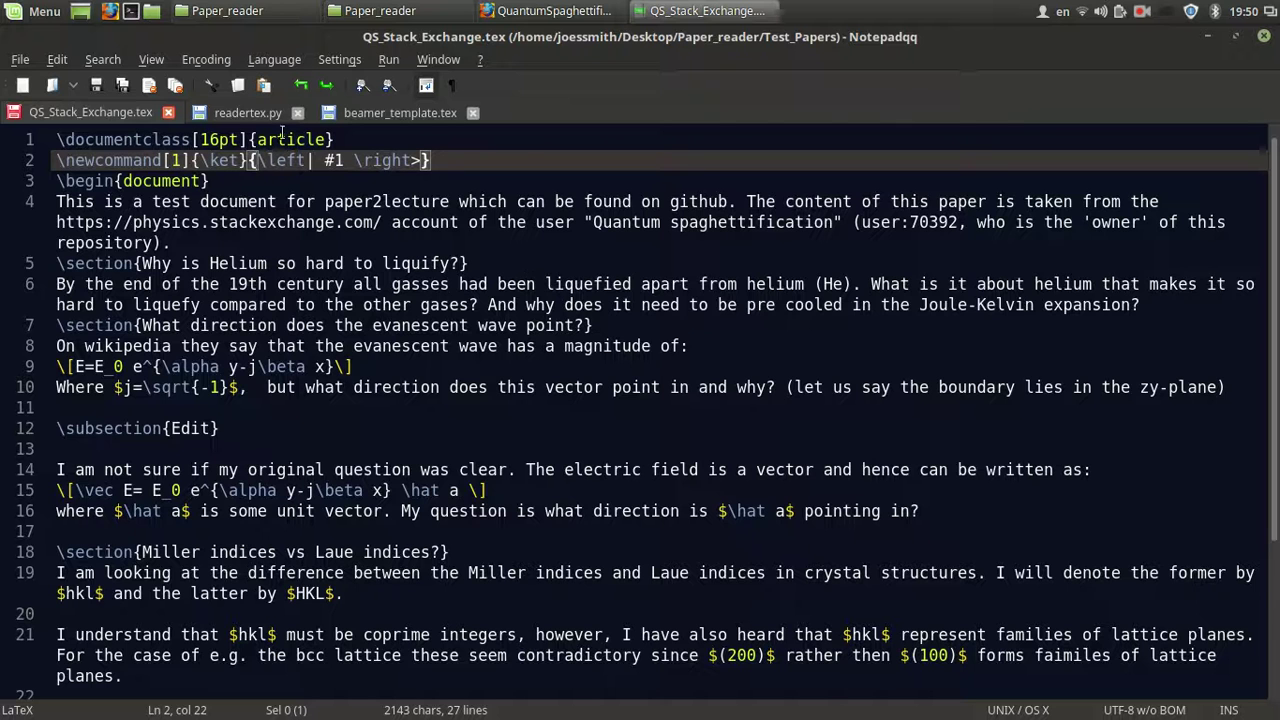
mouse_move(211, 161)
mouse_down()
mouse_move(228, 161)
mouse_move(191, 160)
mouse_up()
key(BackSpace)
click(165, 160)
text({\ket})
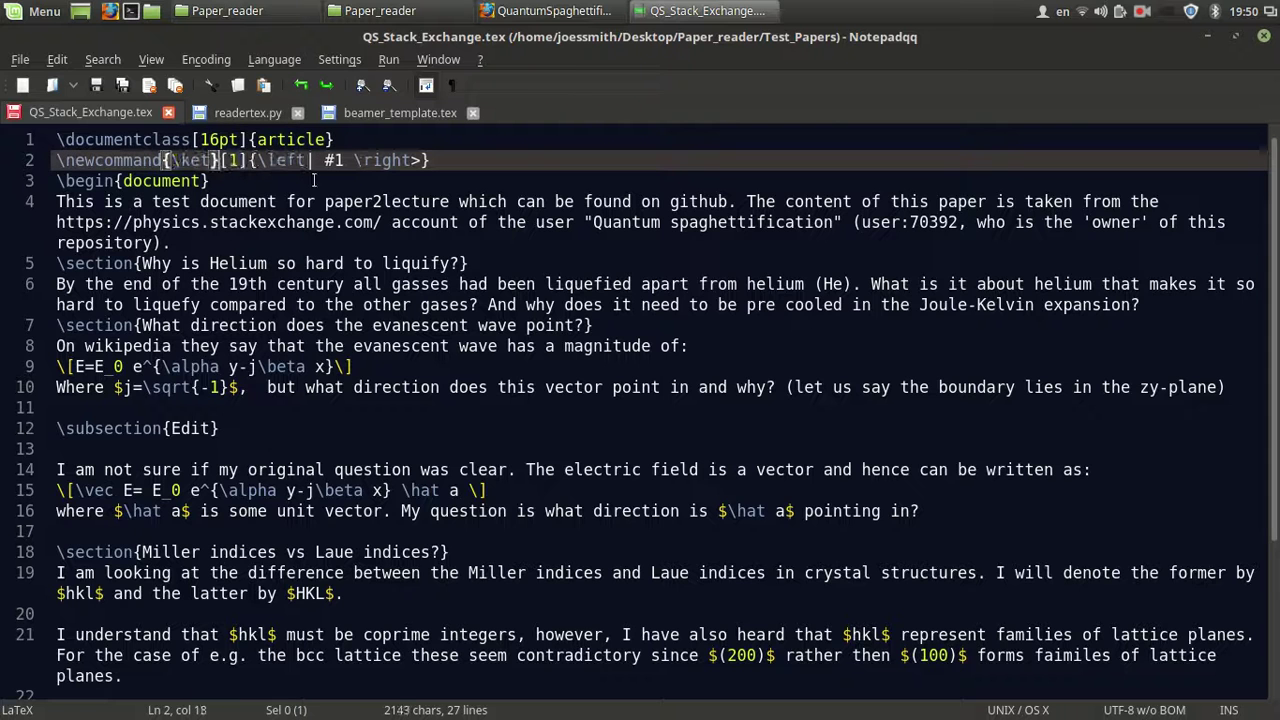
click(521, 196)
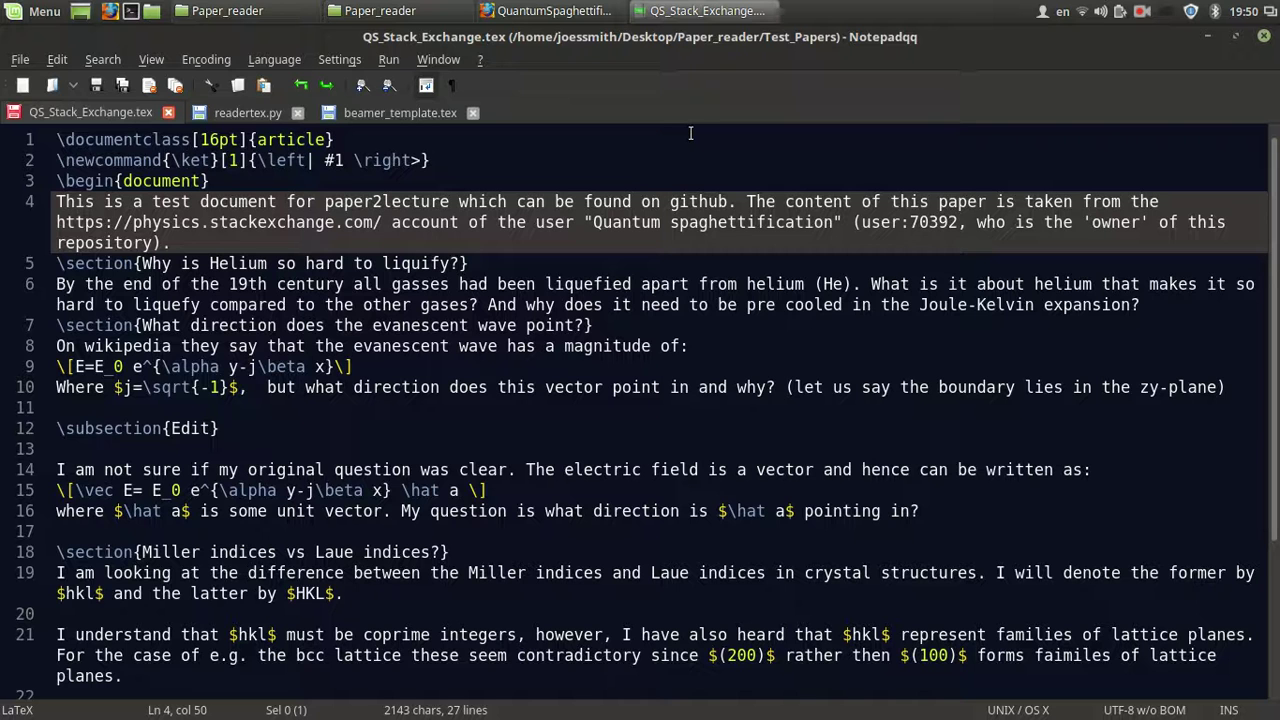
Highlight the \ket name and the replacement body in the new command definition to point out its parts.
click(190, 160)
drag(210, 160, 163, 160)
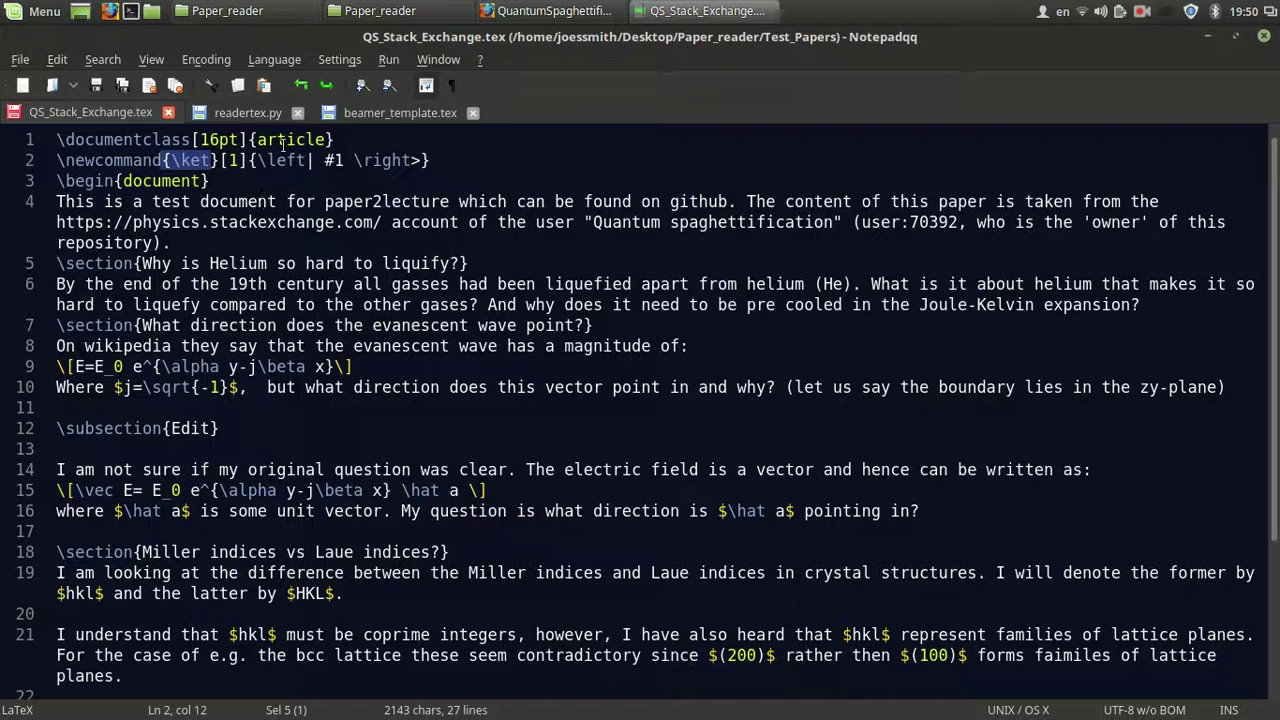
drag(258, 162, 340, 165)
click(343, 170)
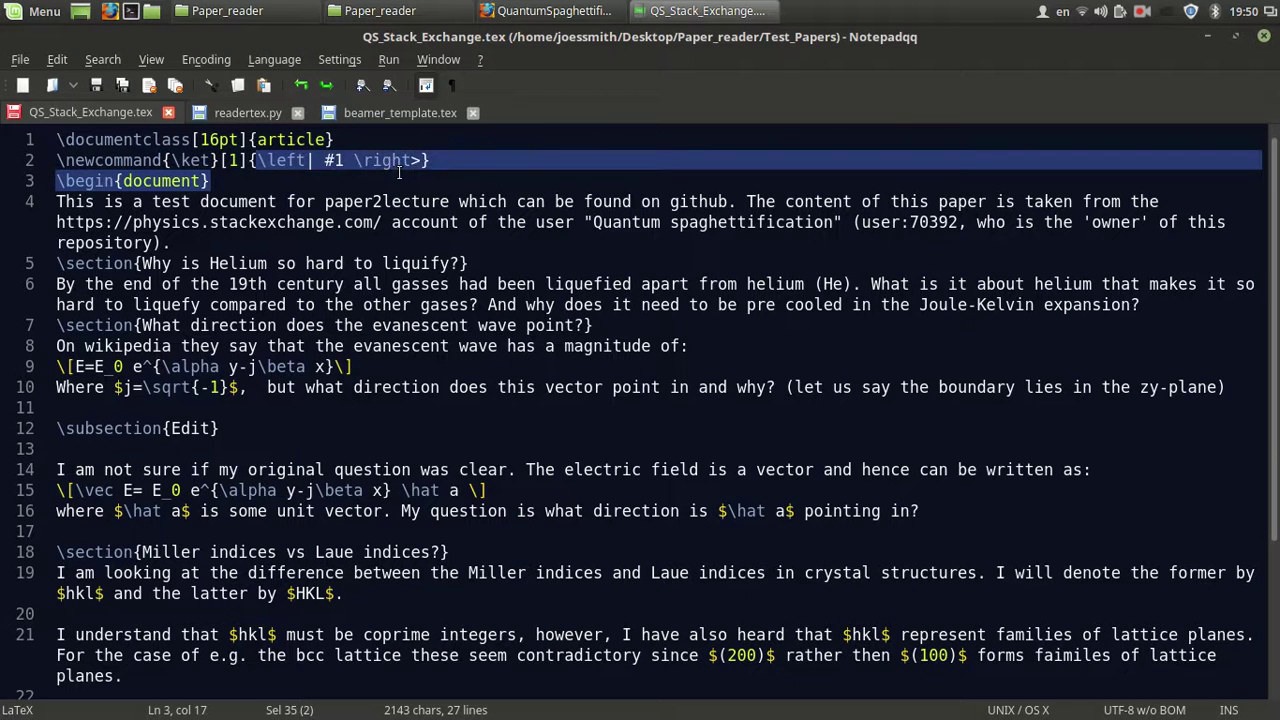
Add a second definition below the ket line reading \newcommand{\ee}{\begin{equation}}.
click(464, 161)
key(Return)
text(\new)
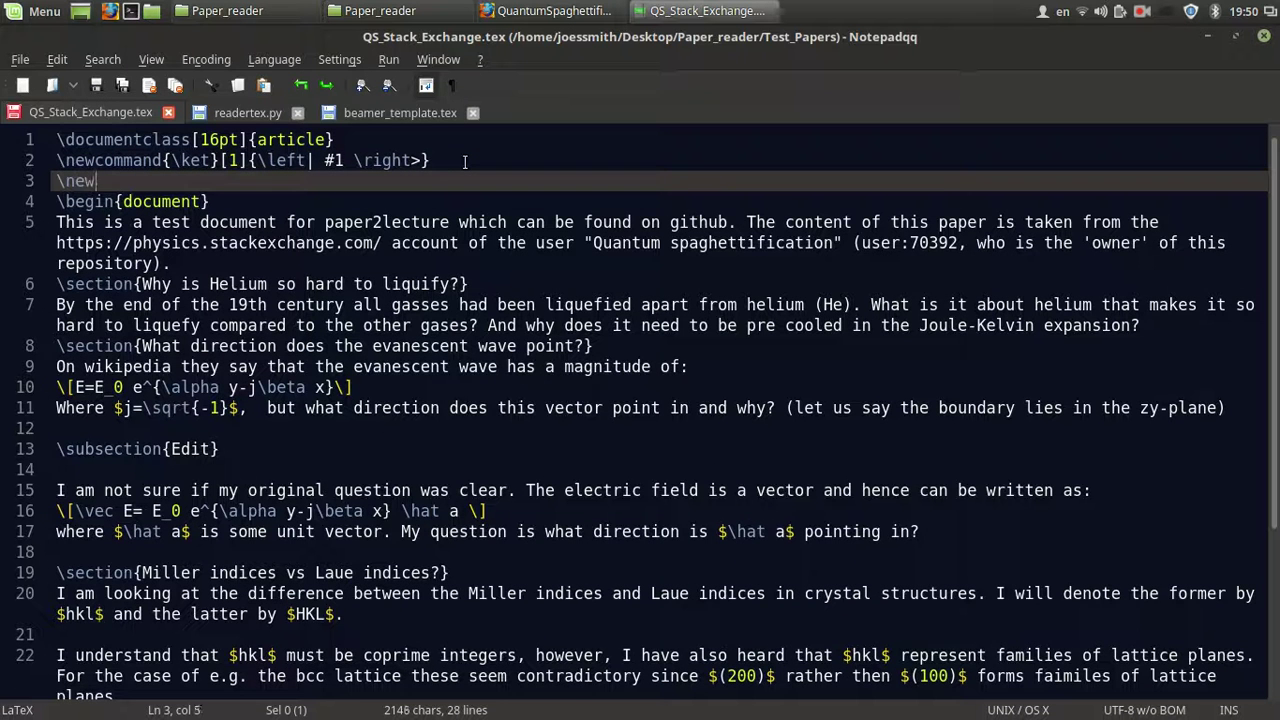
text(command{\ee})
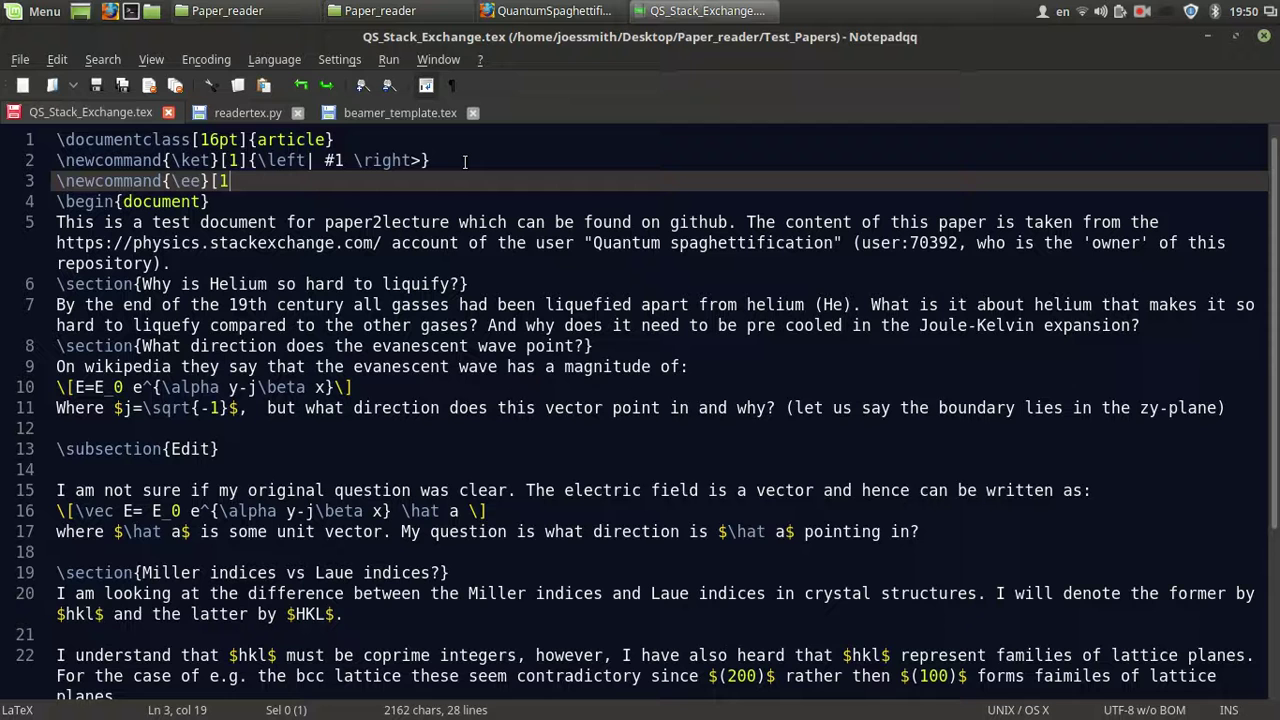
key(BackSpace)
text({\begin{equation}})
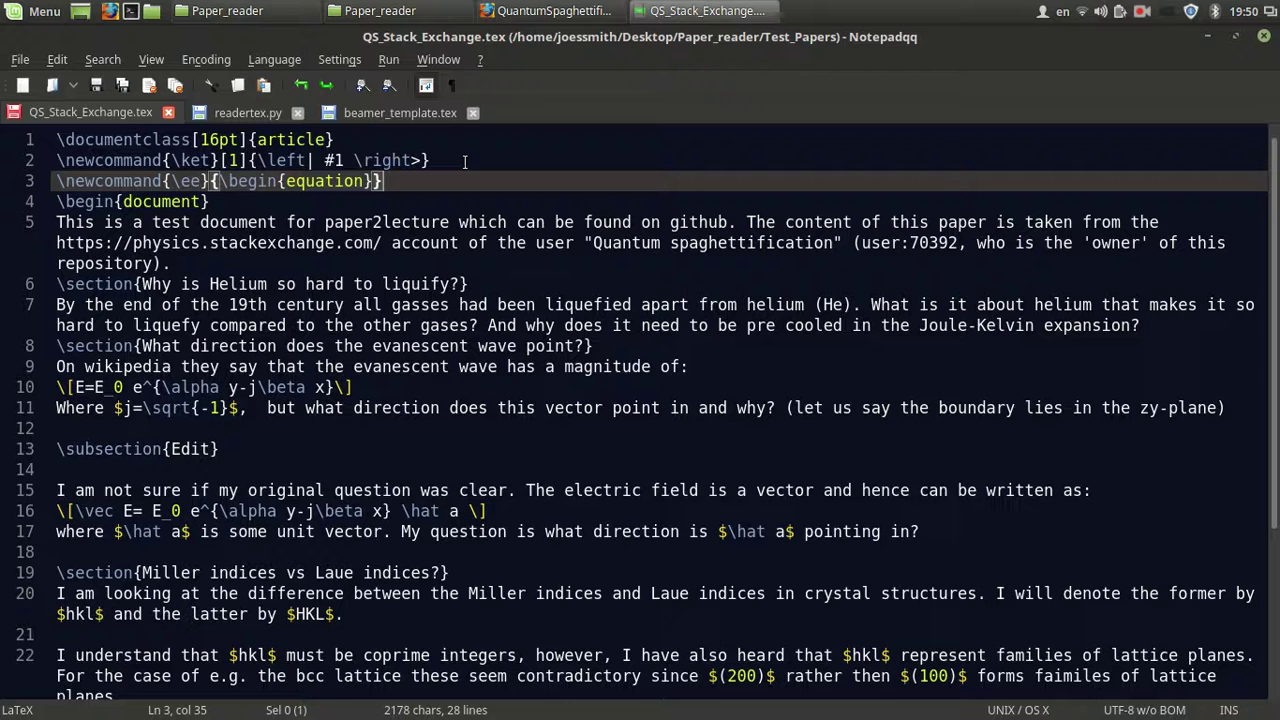
Delete both \newcommand lines and the empty line left between \documentclass and \begin{document}.
drag(430, 185, 36, 170)
key(BackSpace)
key(BackSpace)
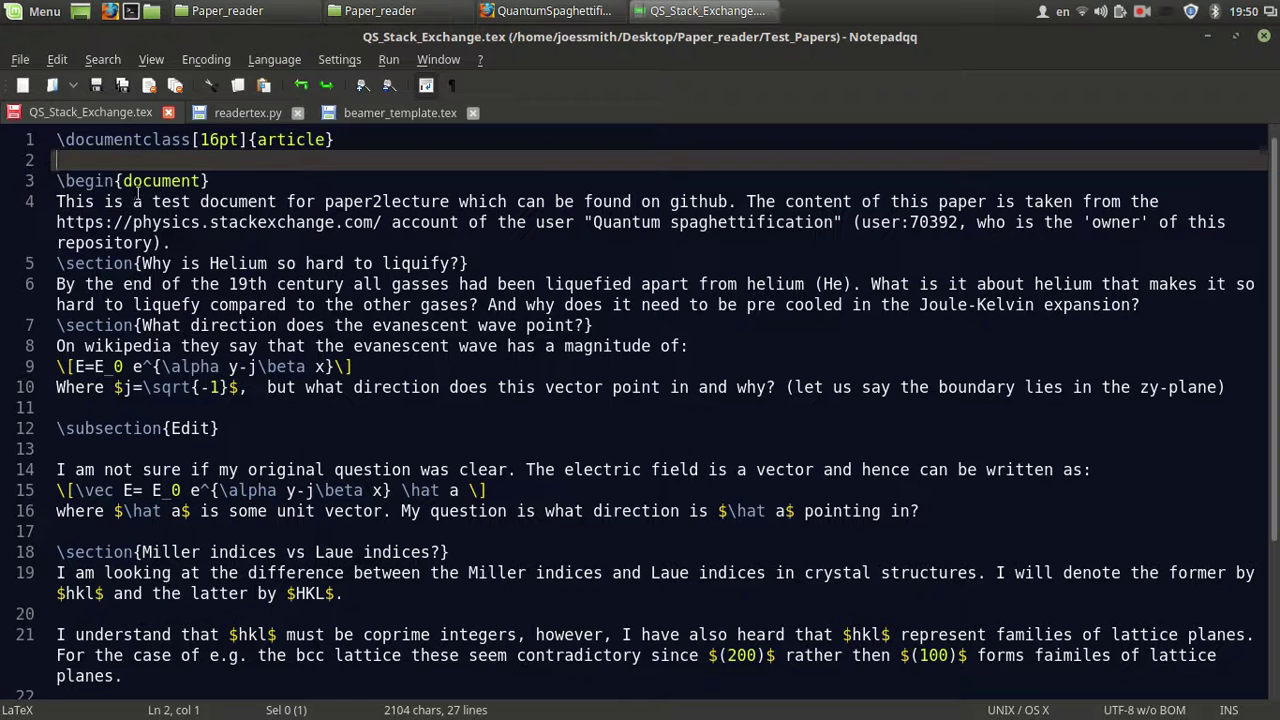
key(BackSpace)
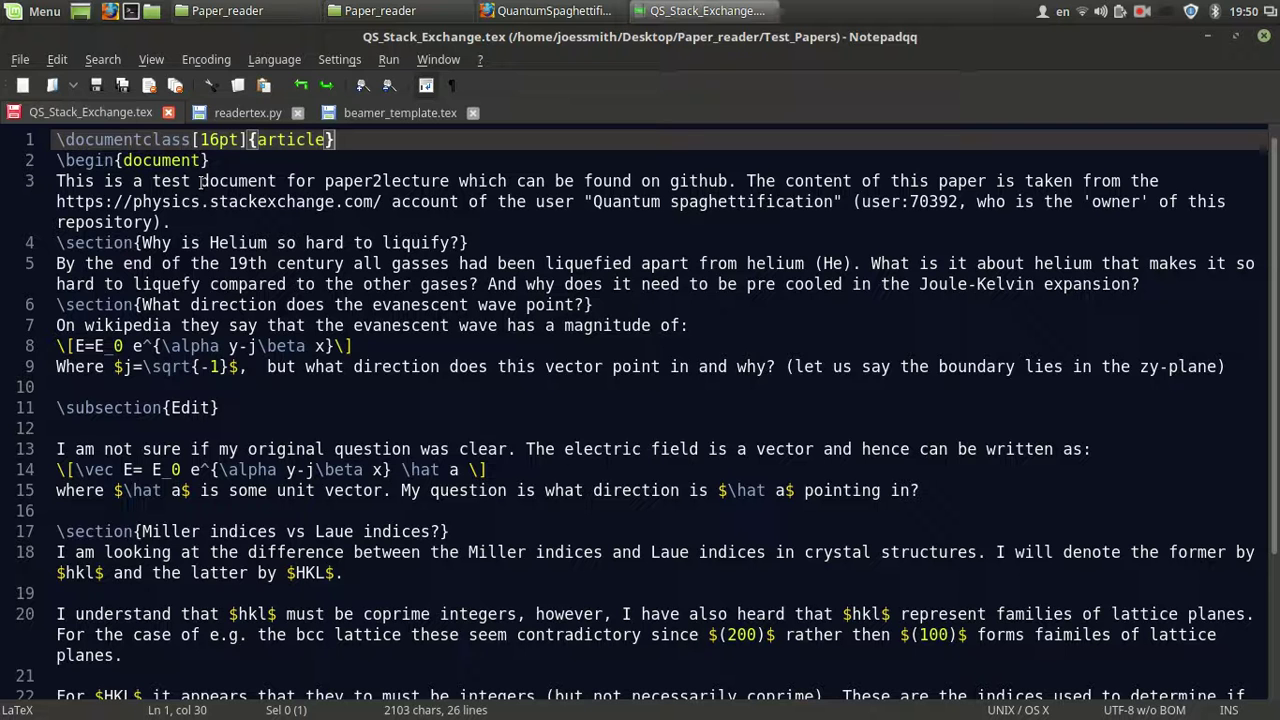
Insert a \newcommand line directly below \begin{document} and highlight \begin{document} to show their relative order.
click(200, 181)
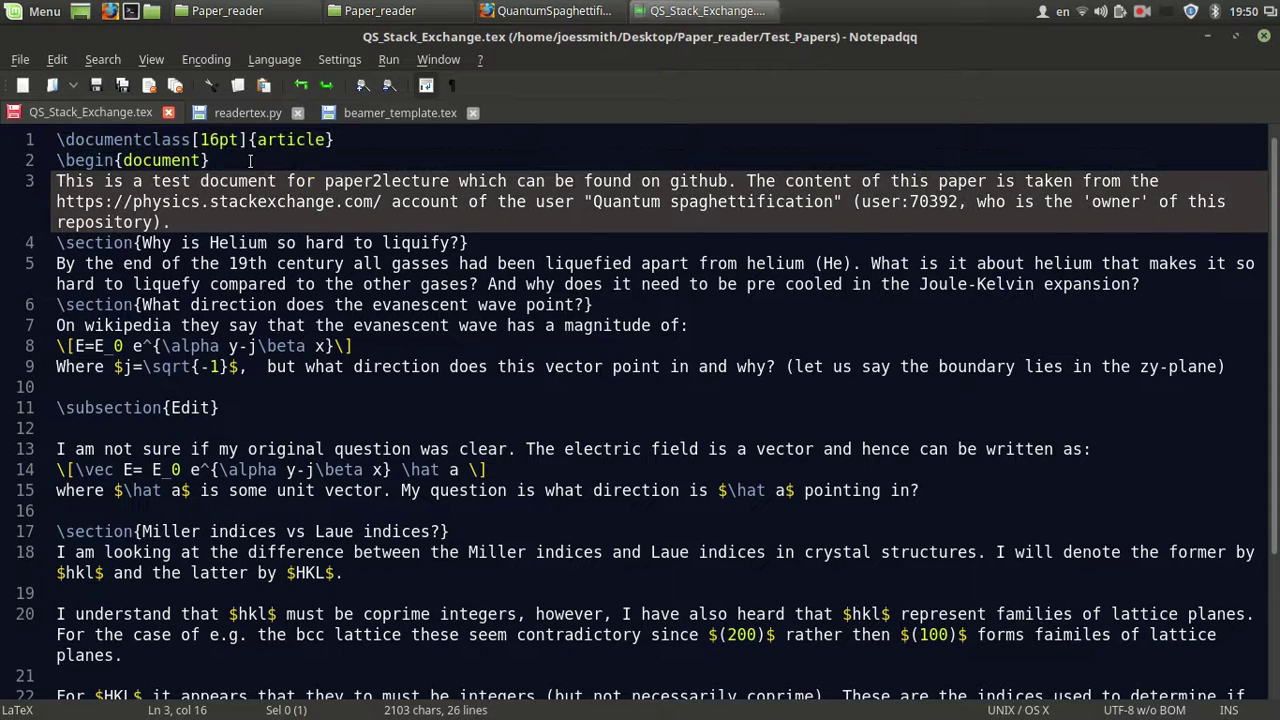
key(Return)
text(\newco)
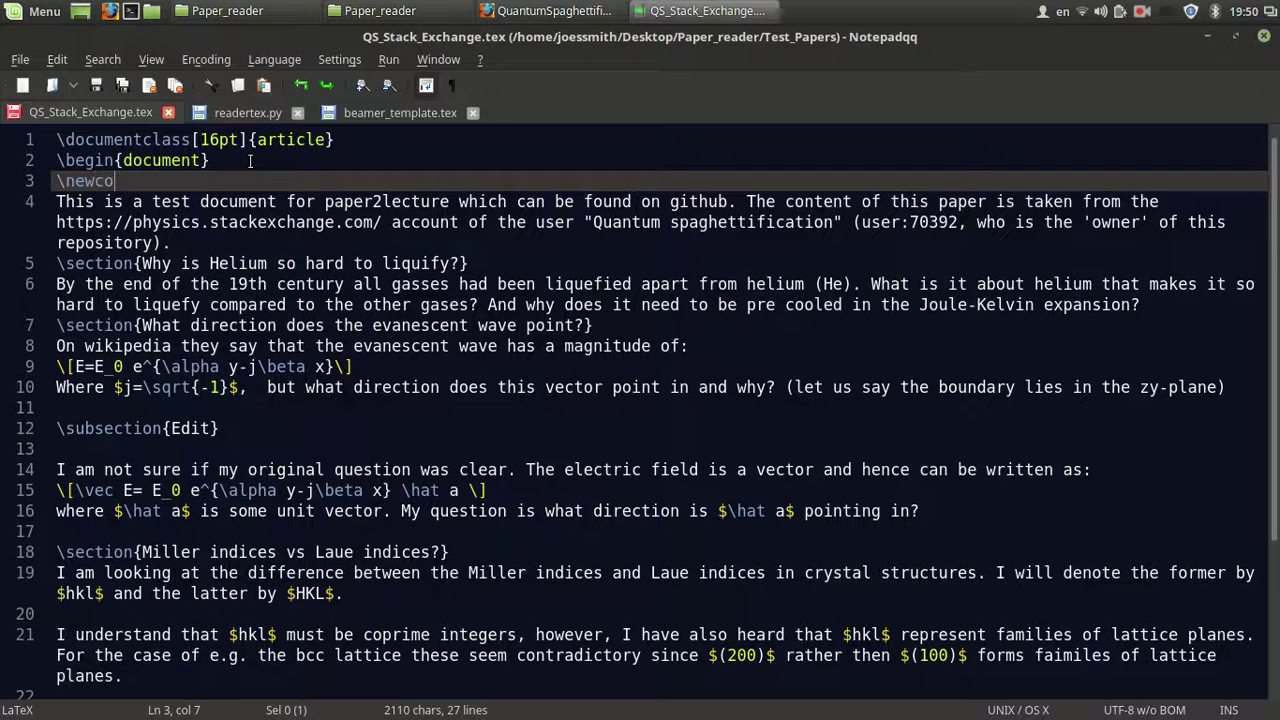
text(mmand)
drag(209, 160, 50, 170)
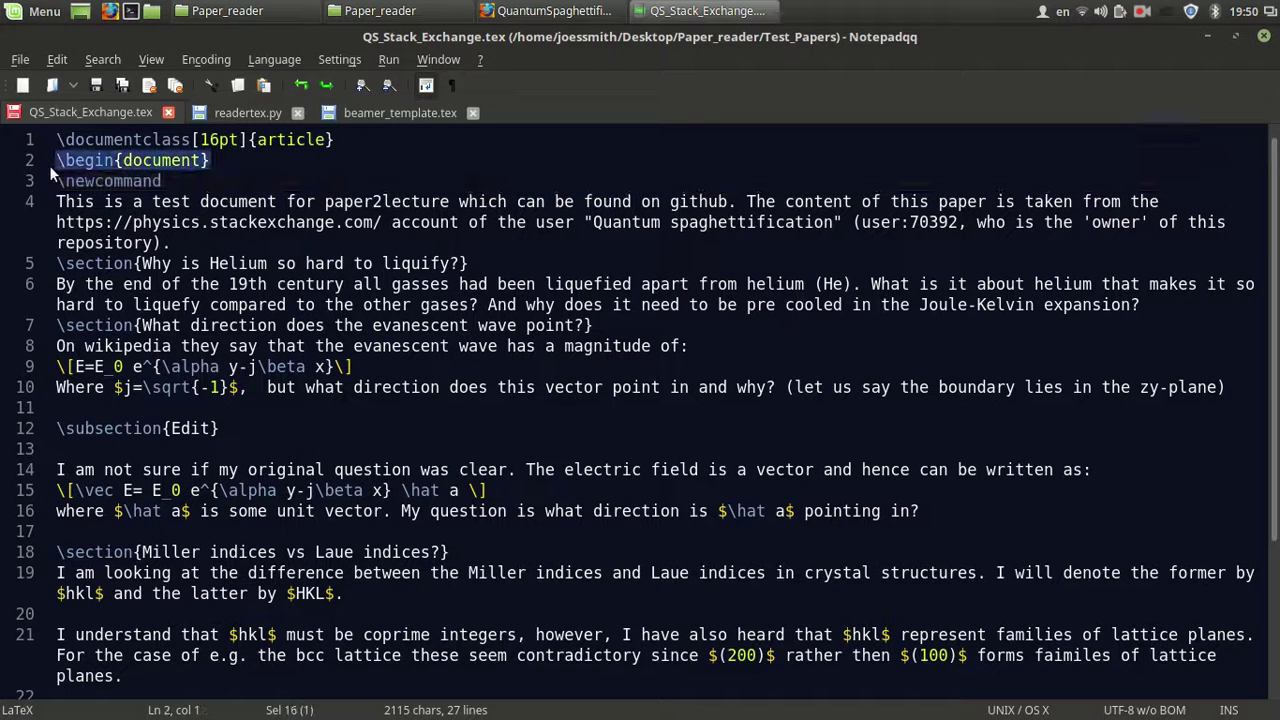
double_click(166, 197)
click(170, 186)
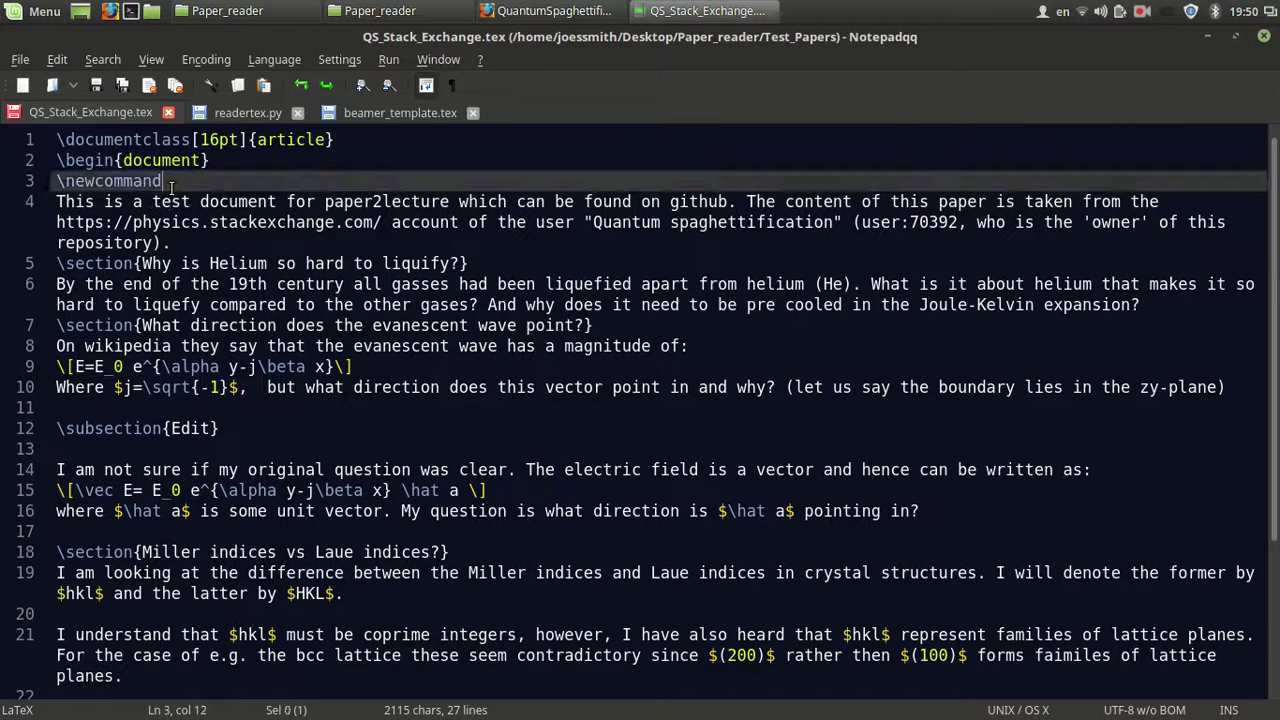
Remove the \newcommand line below \begin{document}.
drag(170, 186, 33, 186)
key(BackSpace)
key(BackSpace)
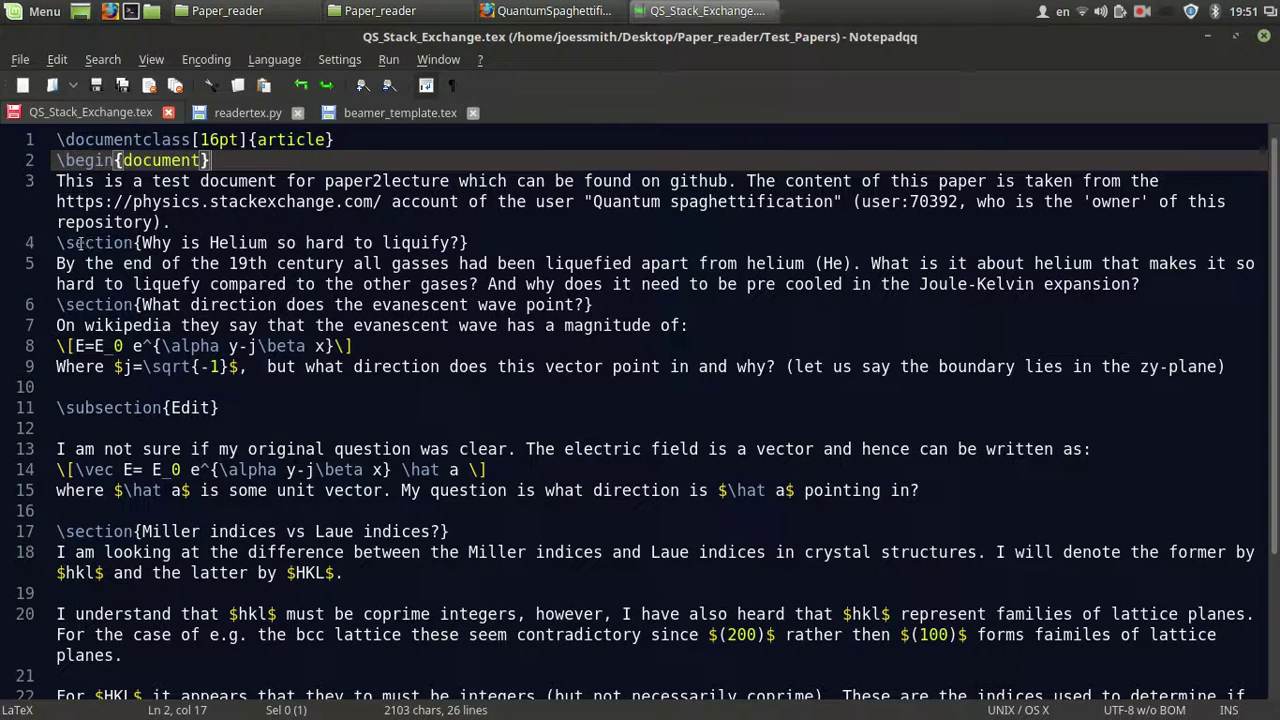
Highlight the helium and evanescent wave sections, the Miller indices section, and the first displayed equation with its lead-in sentence.
drag(64, 244, 955, 492)
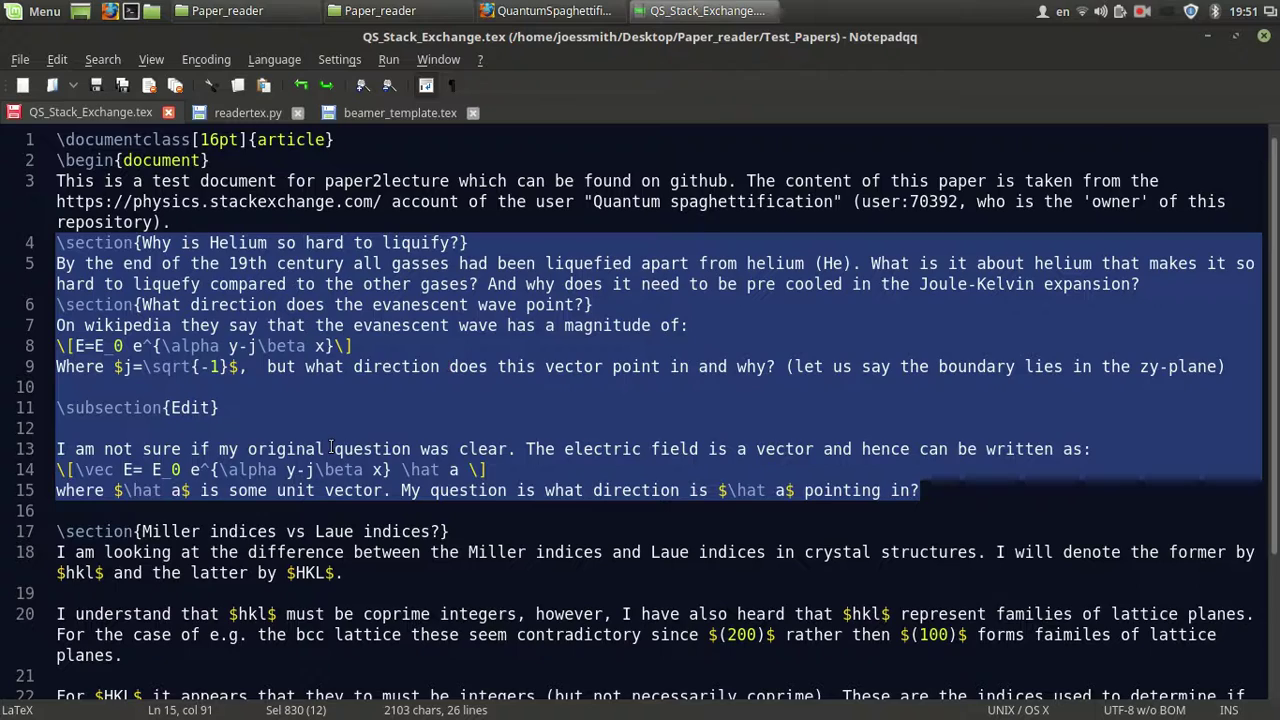
scroll(331, 445, down, 2)
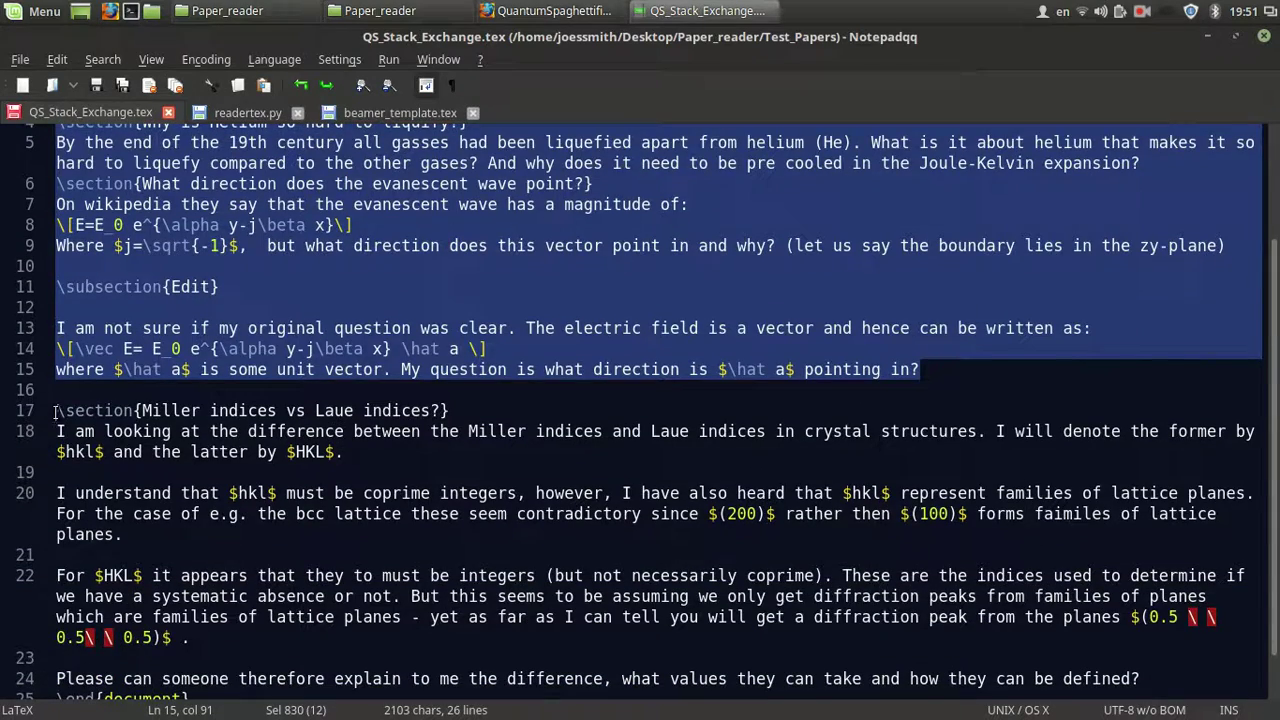
drag(56, 411, 432, 680)
scroll(432, 383, up, 2)
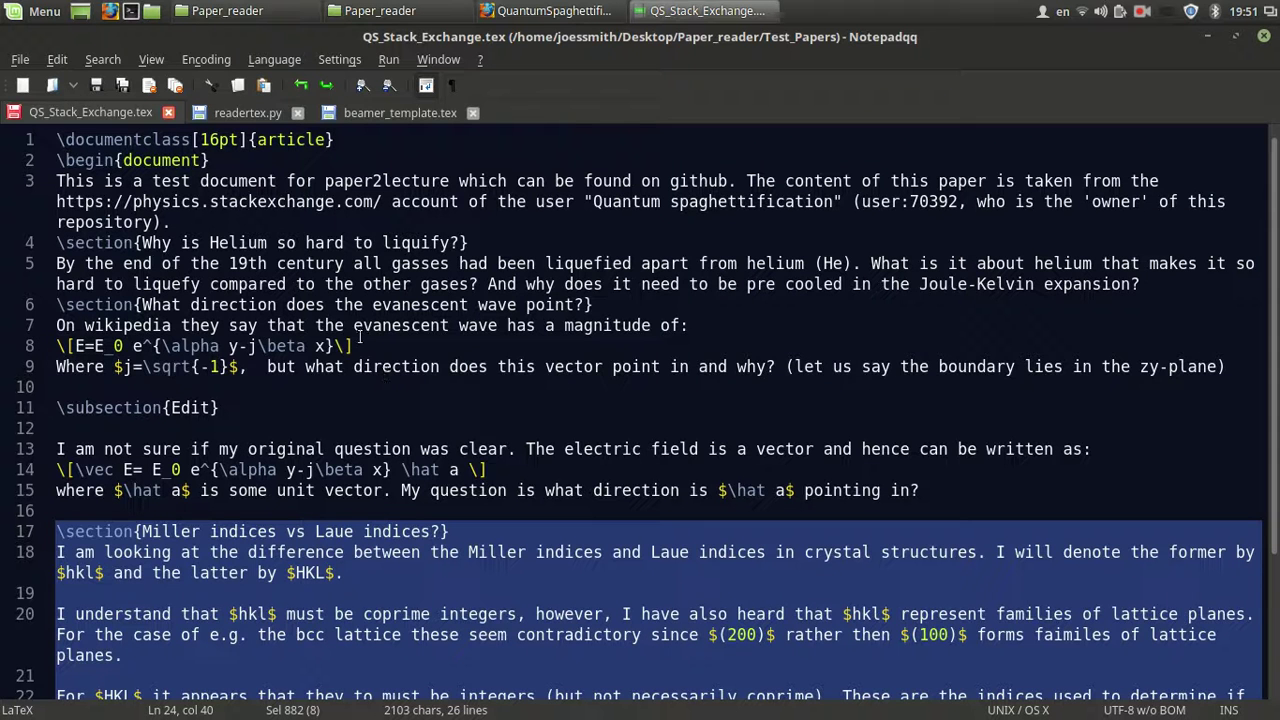
drag(375, 345, 104, 325)
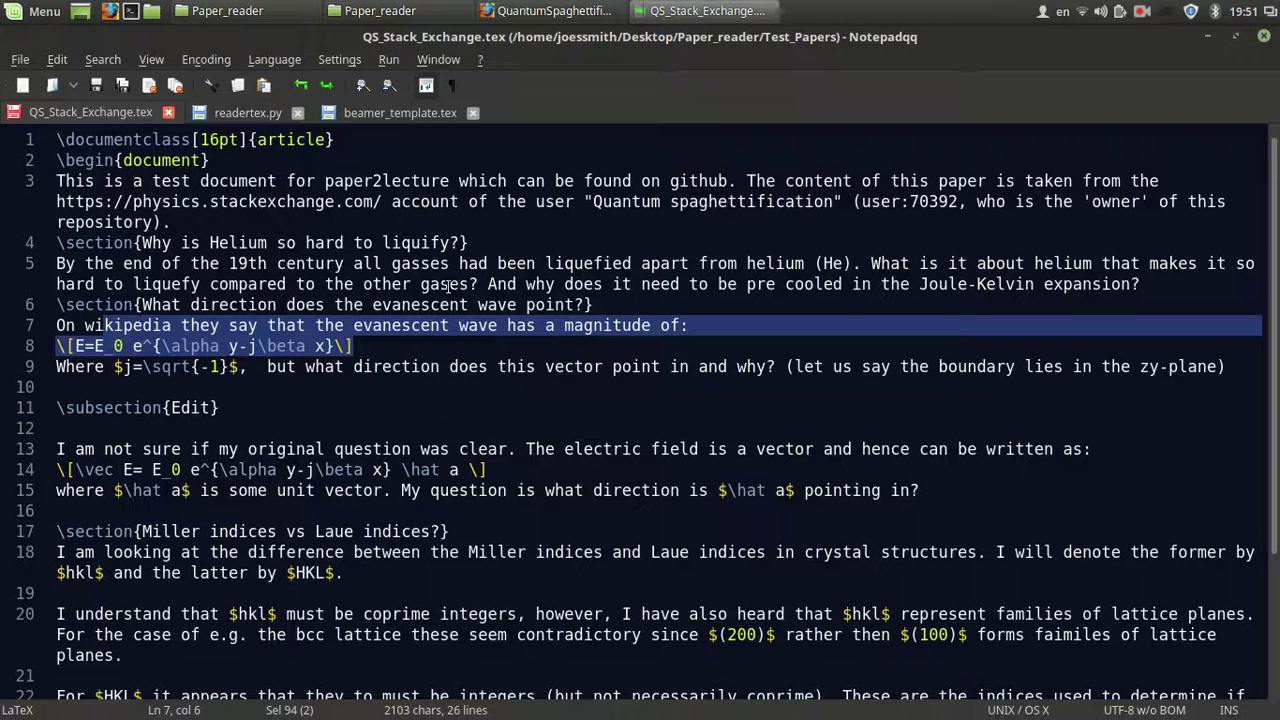
Point out the space between the helium sentences, the evanescent wave section title, and the closing $ of the inline $hkl$ on line 20.
double_click(482, 287)
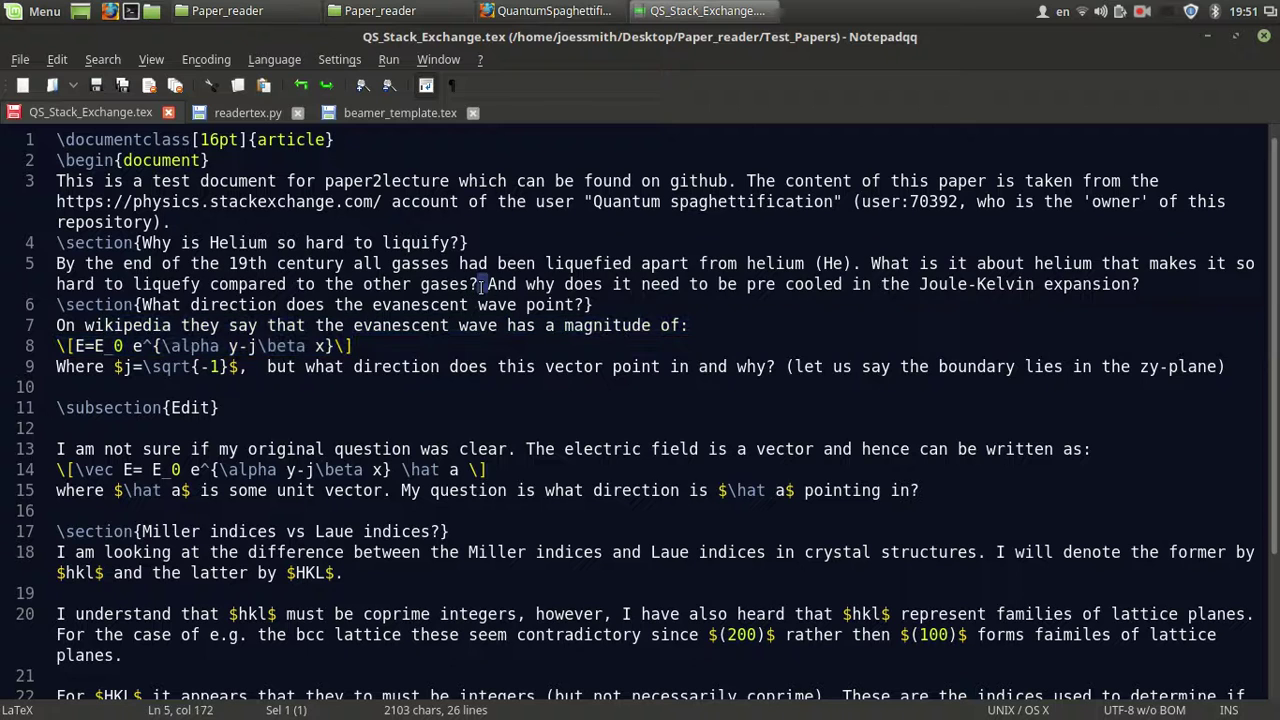
click(628, 305)
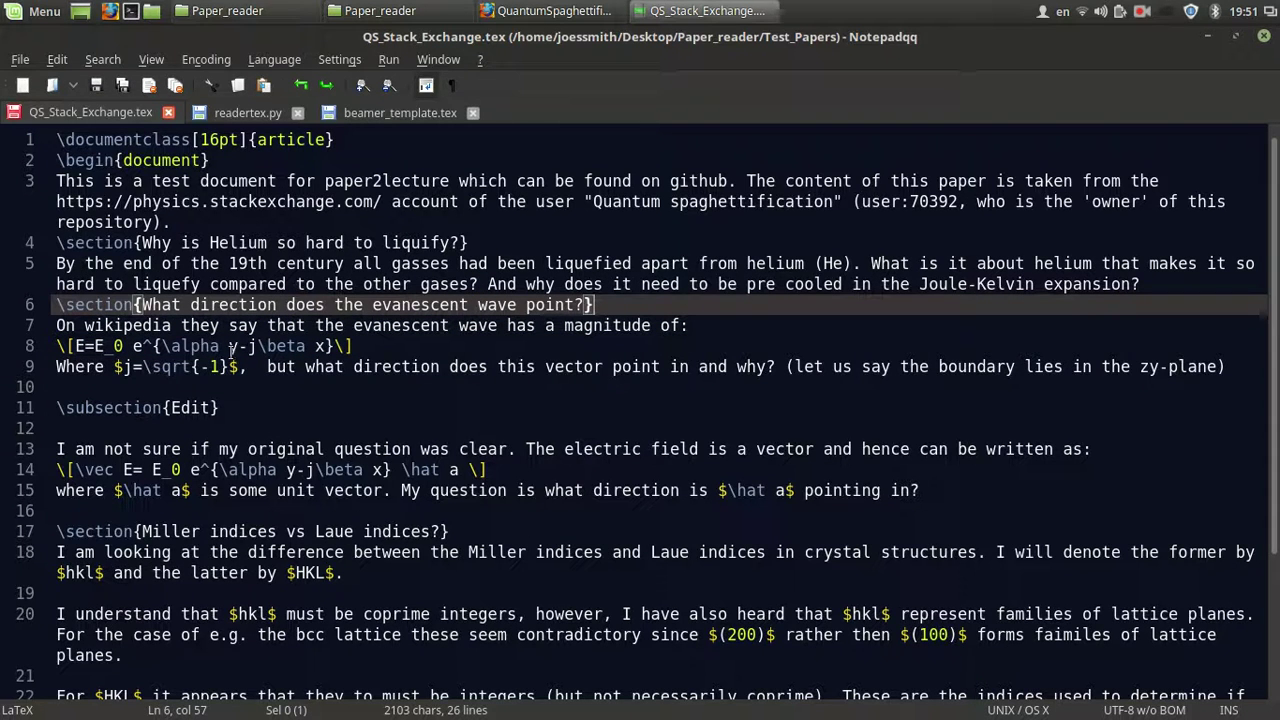
scroll(400, 400, down, 2)
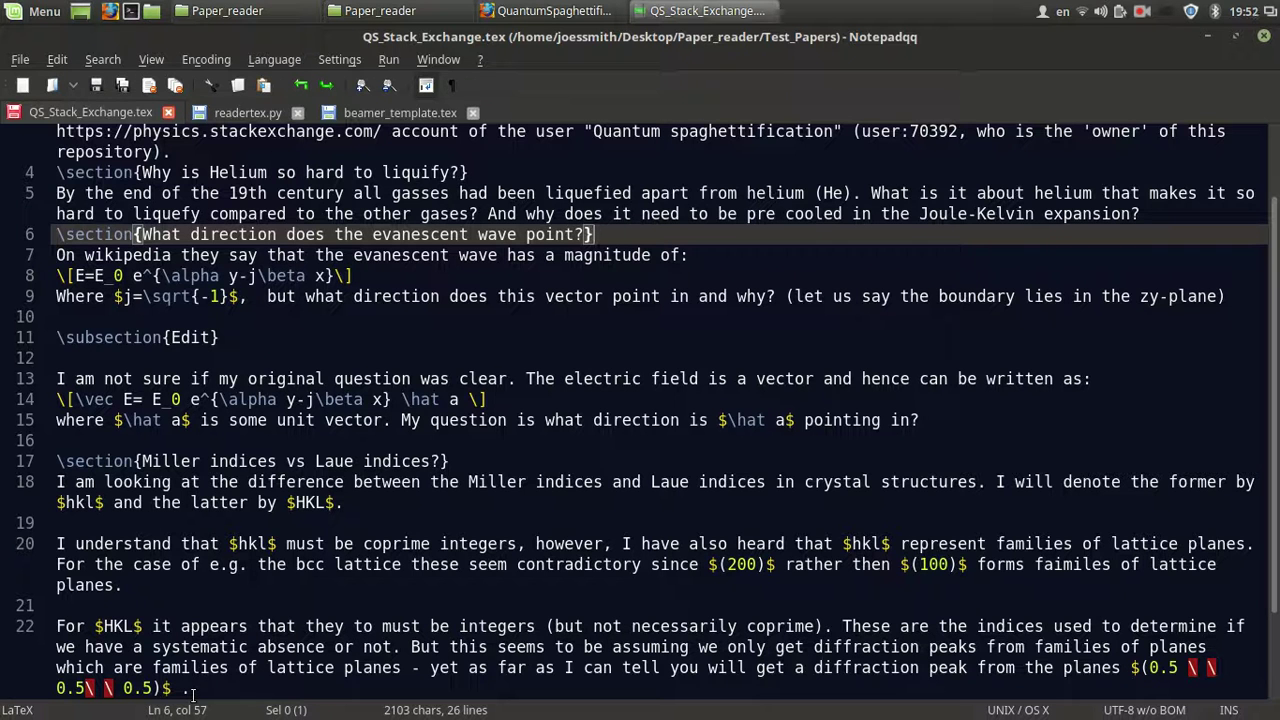
double_click(271, 545)
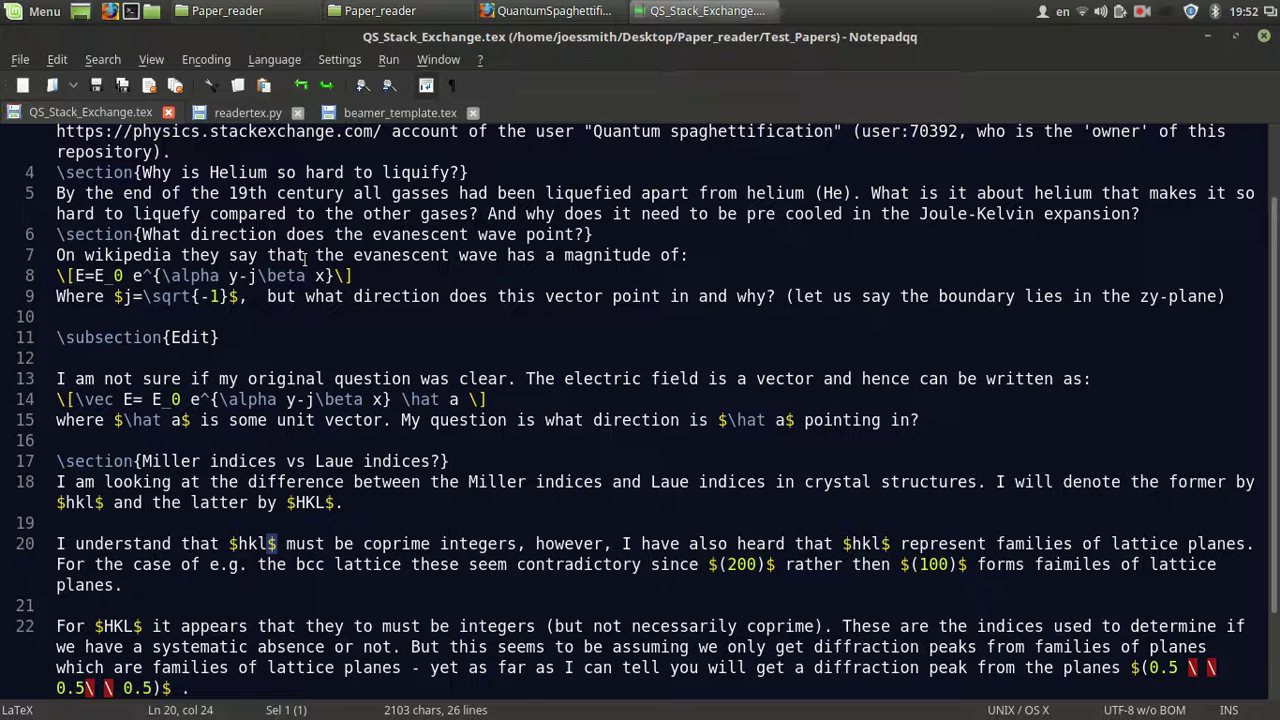
Switch to the file manager's Paper_reader folder and open a terminal in it.
click(550, 11)
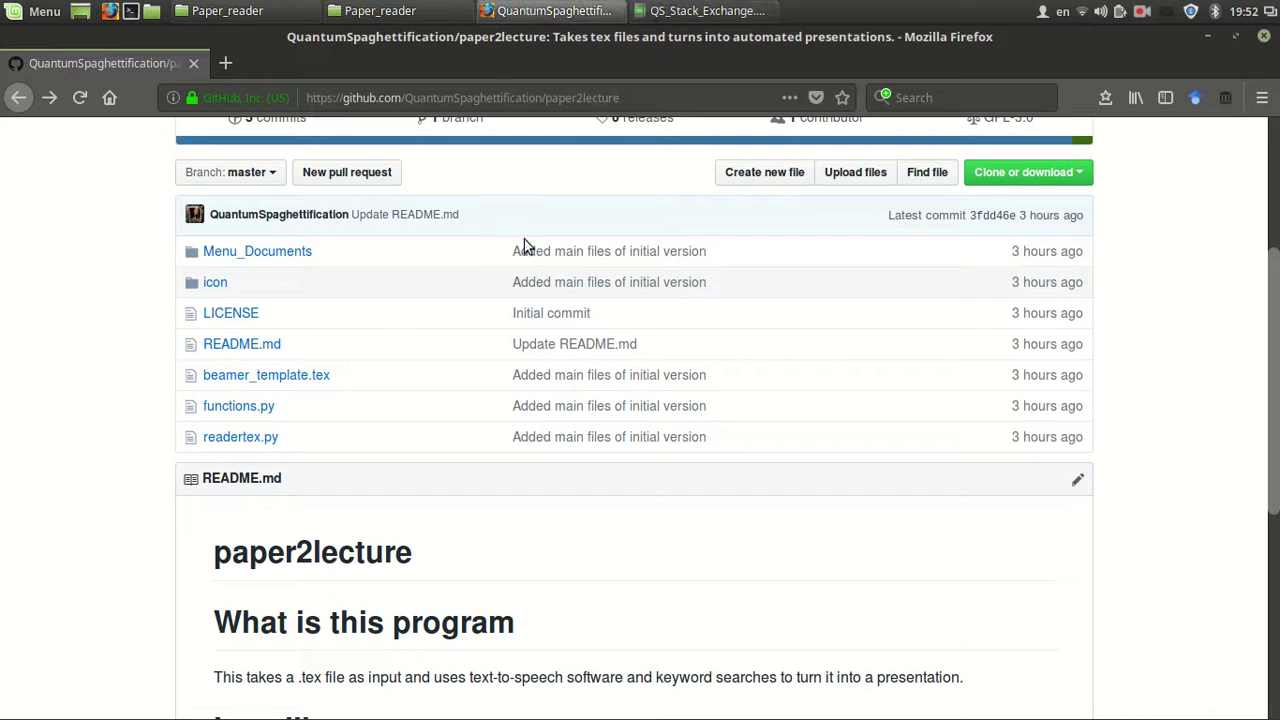
click(550, 11)
click(380, 11)
right_click(648, 420)
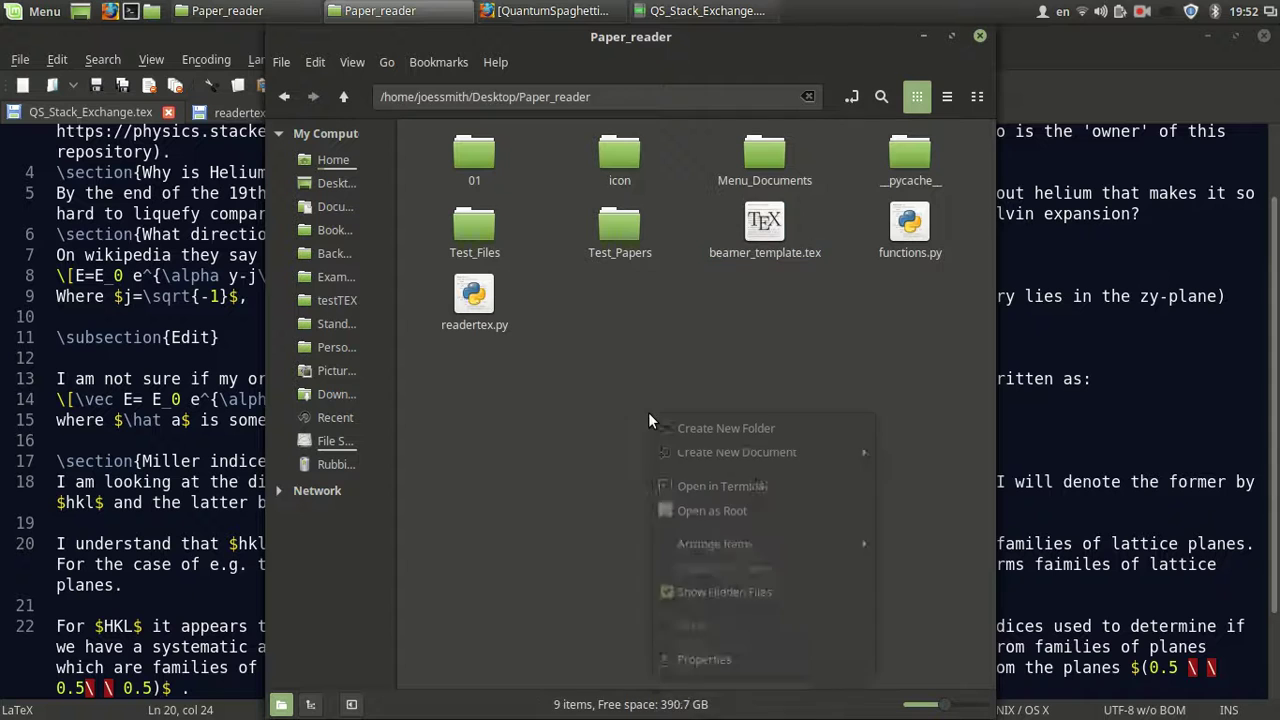
click(754, 484)
Run readertex.py with python3.5, moving the terminal window clear of the folder's files.
text(python3.4)
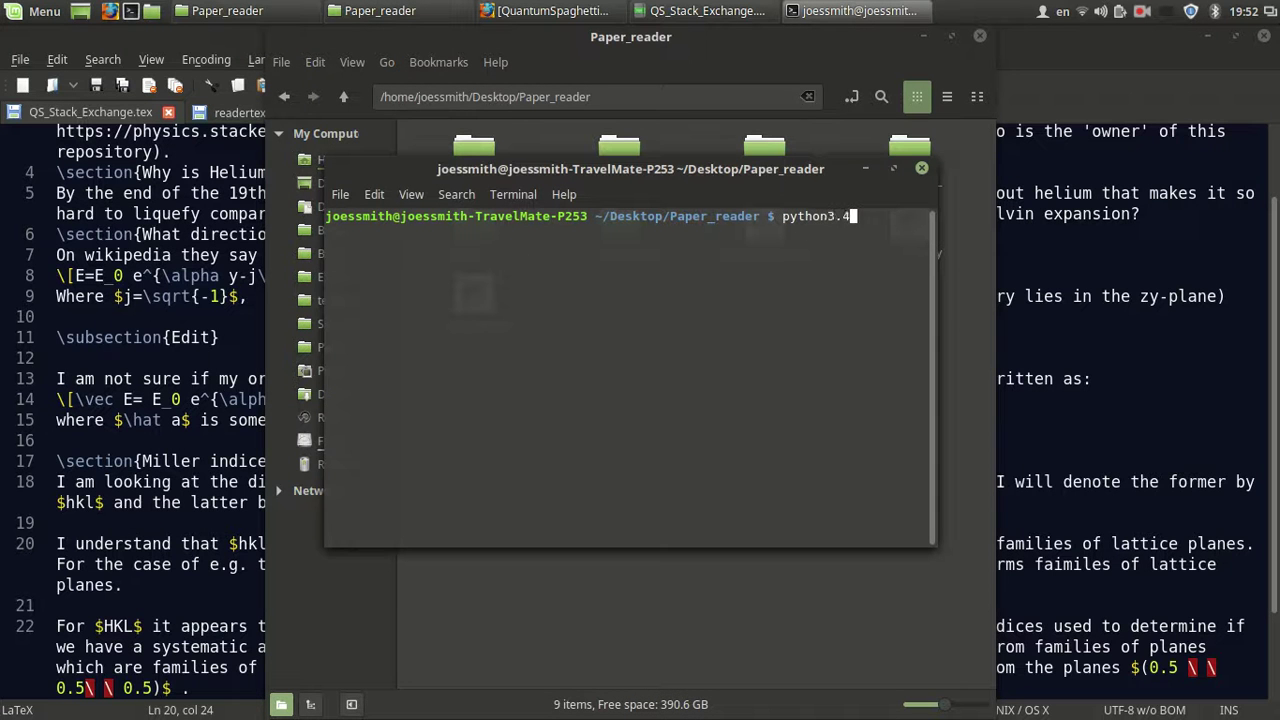
key(BackSpace)
text(5)
drag(736, 166, 788, 343)
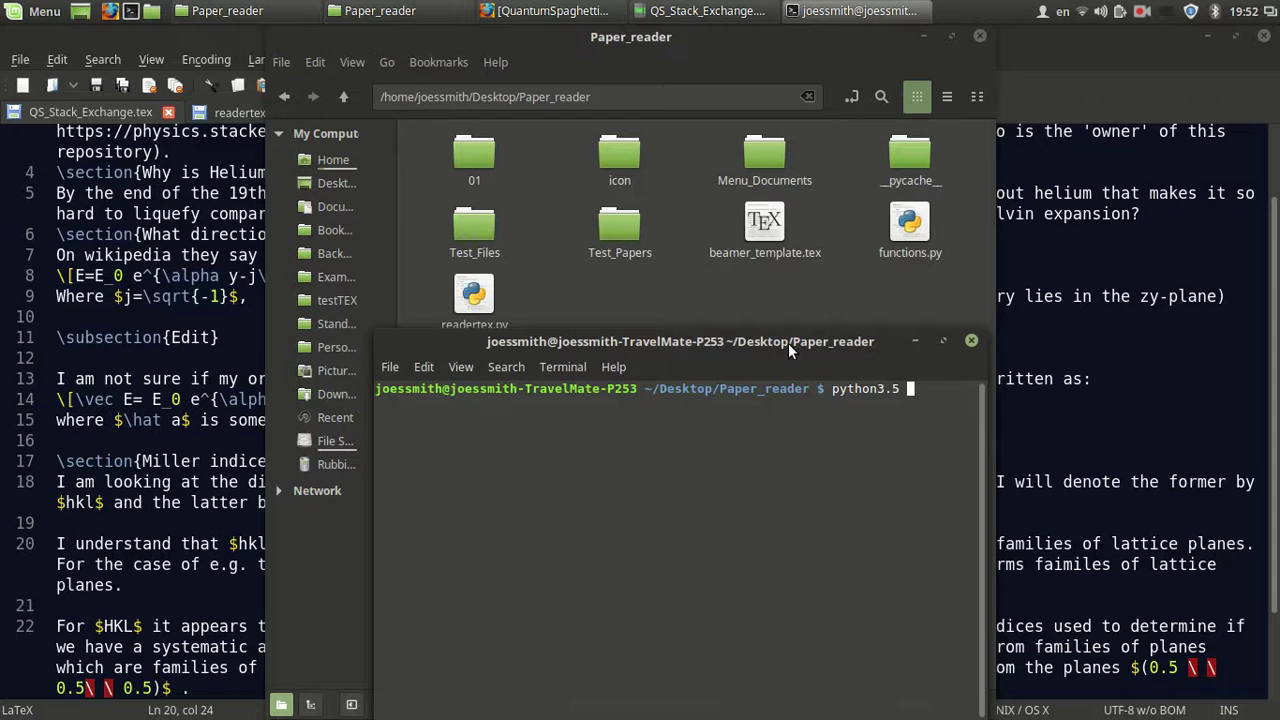
text(r)
key(Tab)
key(Return)
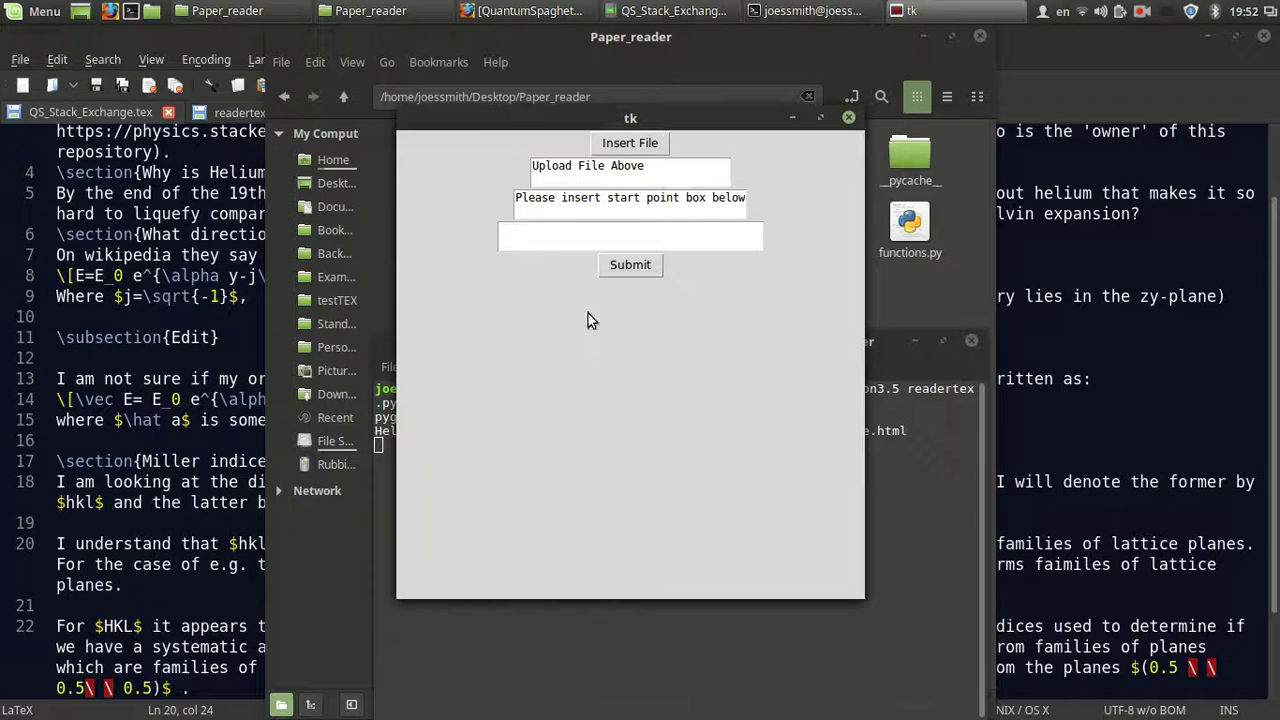
Load QS_Stack_Exchange.tex from the Test_Papers folder as the input file.
click(633, 146)
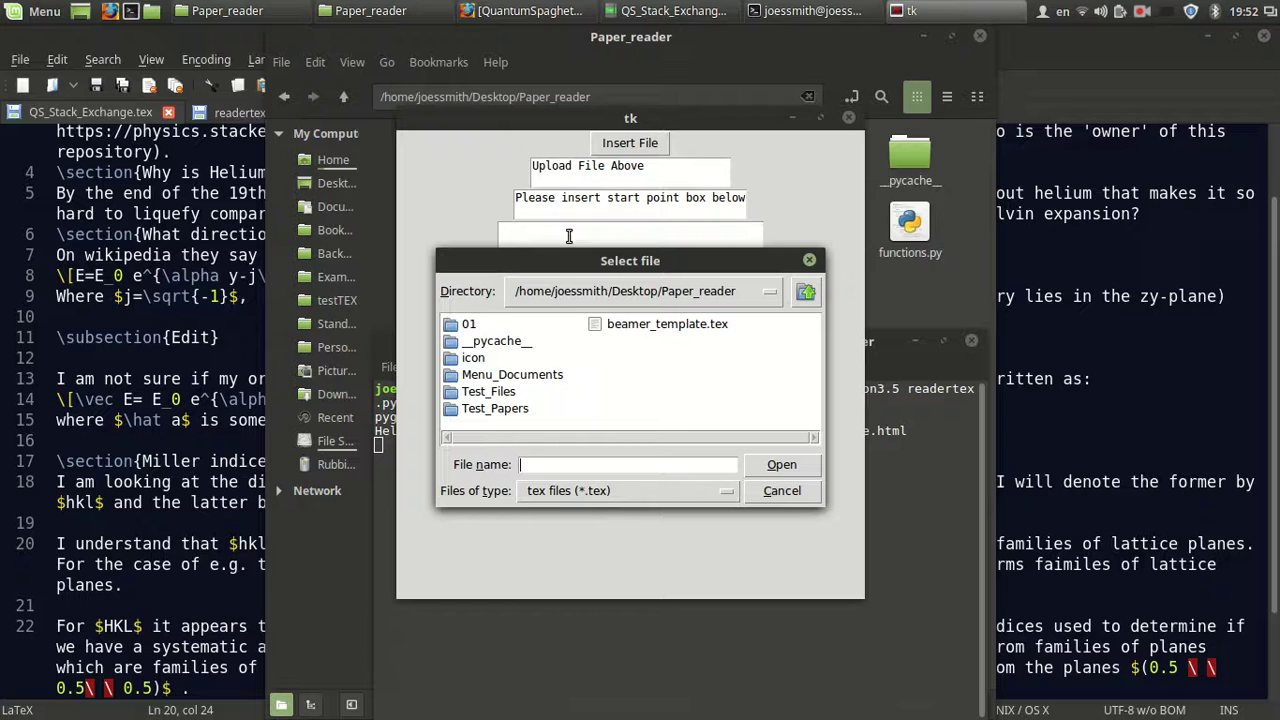
double_click(490, 408)
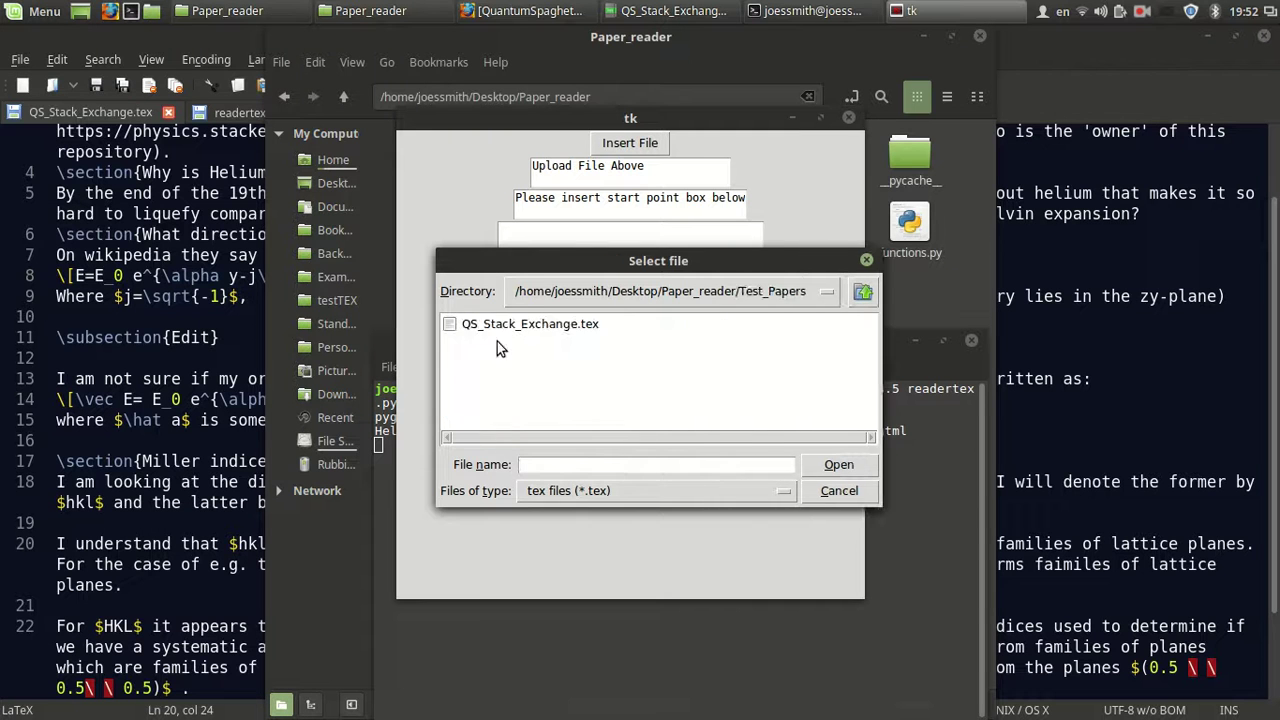
double_click(497, 328)
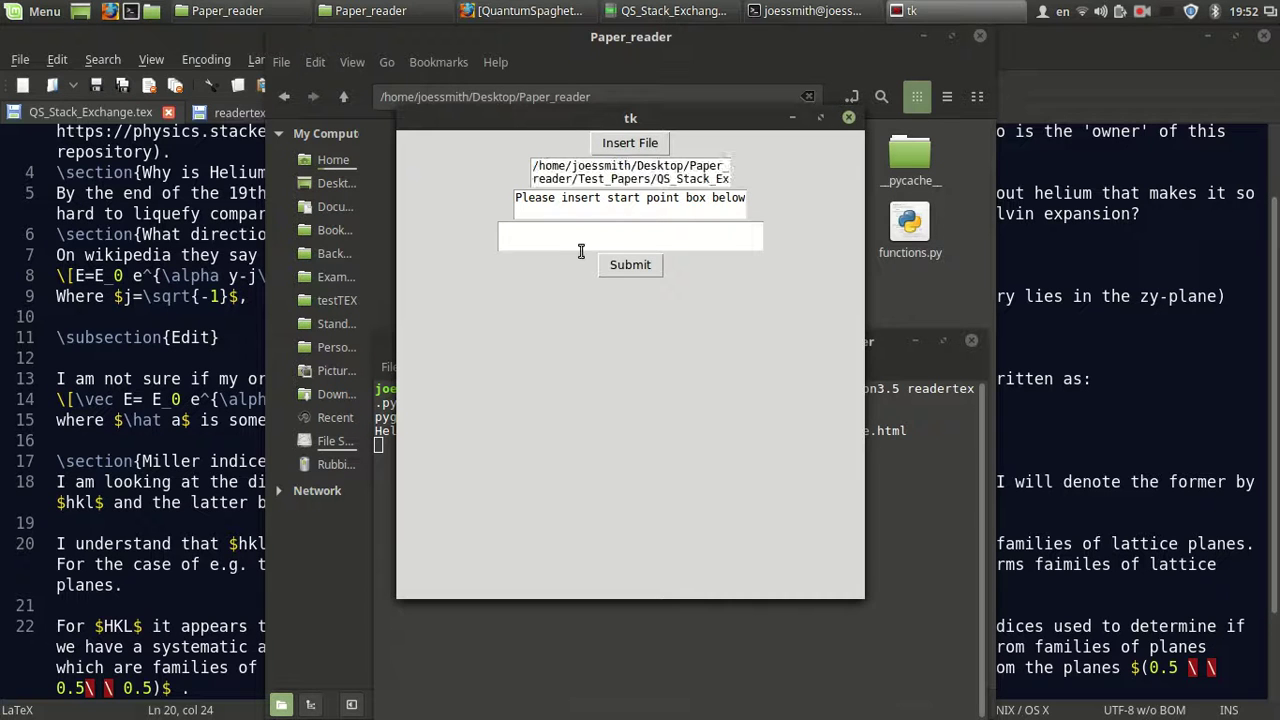
Copy "By the end of the 19th century all gasses had been" from line 5 of QS_Stack_Exchange.tex in Notepadqq.
click(560, 234)
click(156, 366)
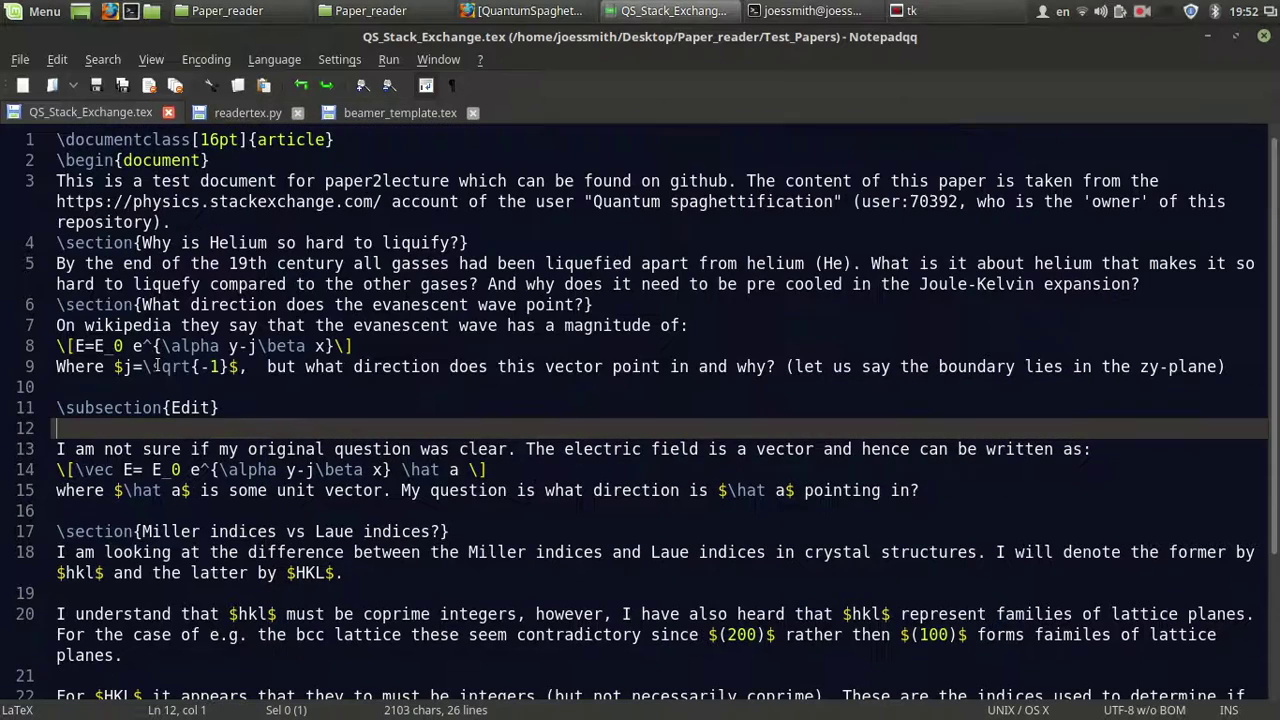
drag(56, 263, 222, 263)
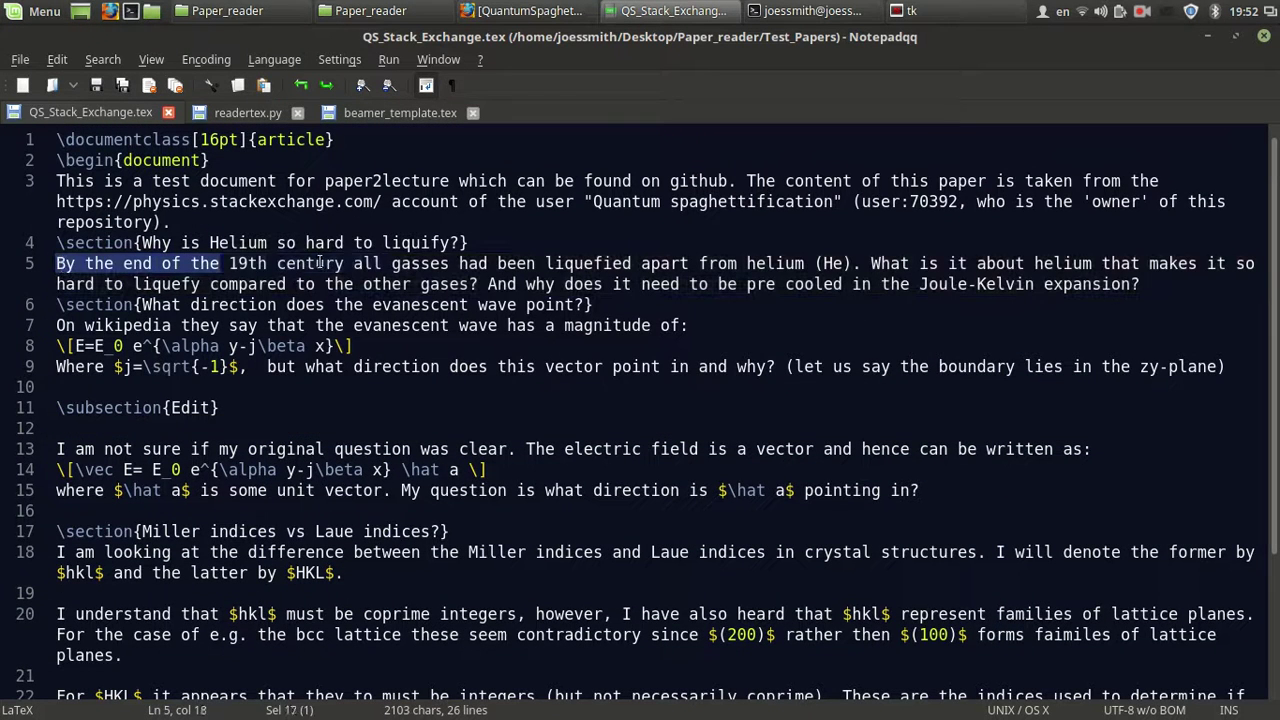
drag(320, 262, 514, 266)
key(ctrl+c)
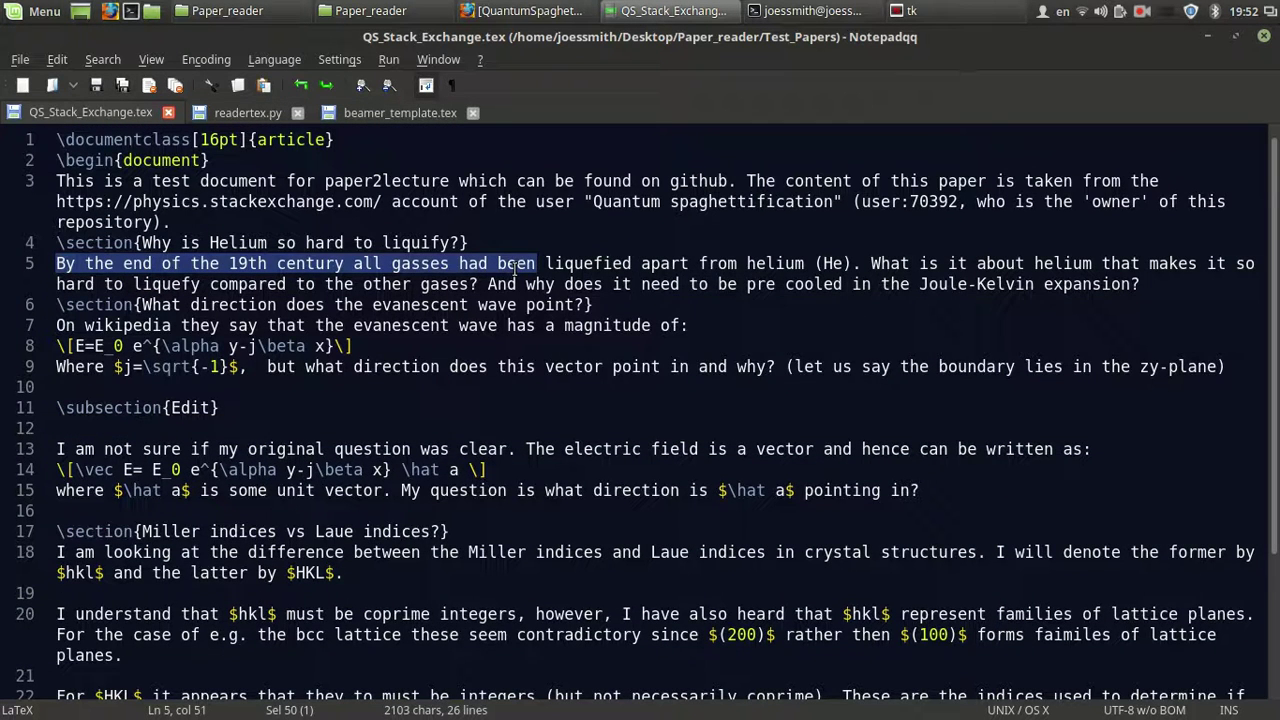
Paste the copied helium phrase as the start point in the tk window and submit it to launch the lecture.
click(912, 10)
click(620, 248)
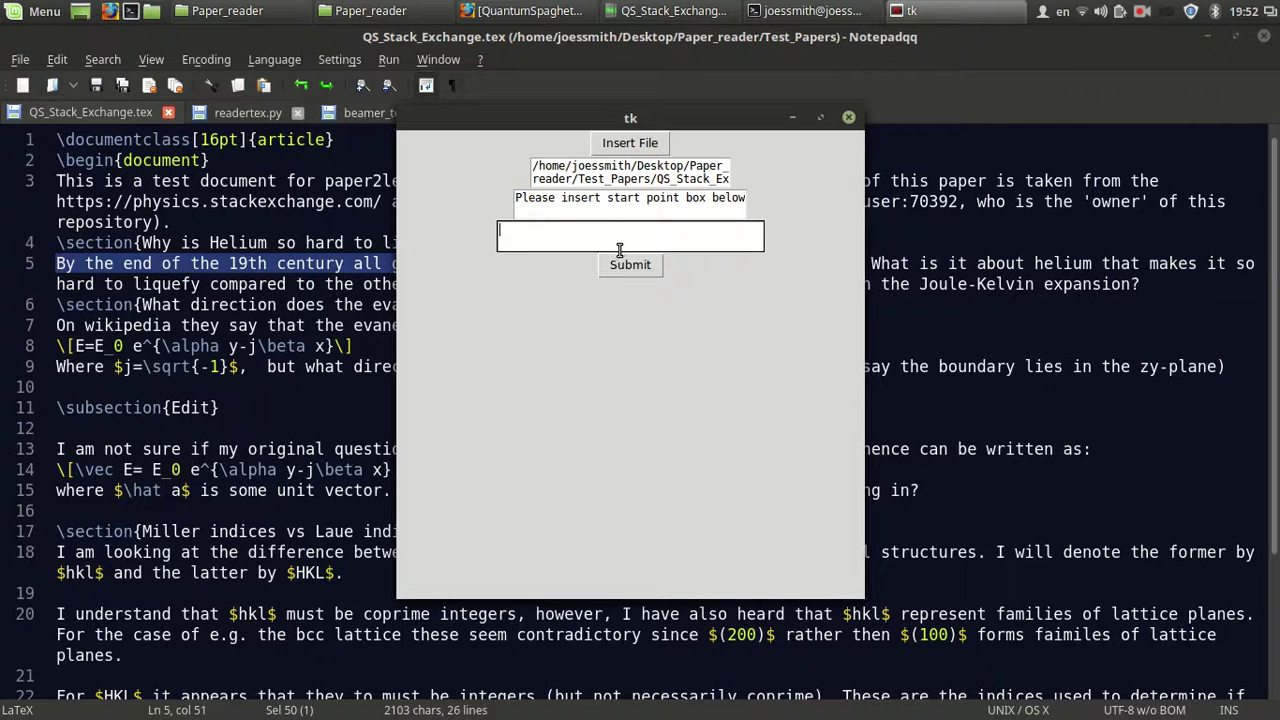
key(ctrl+v)
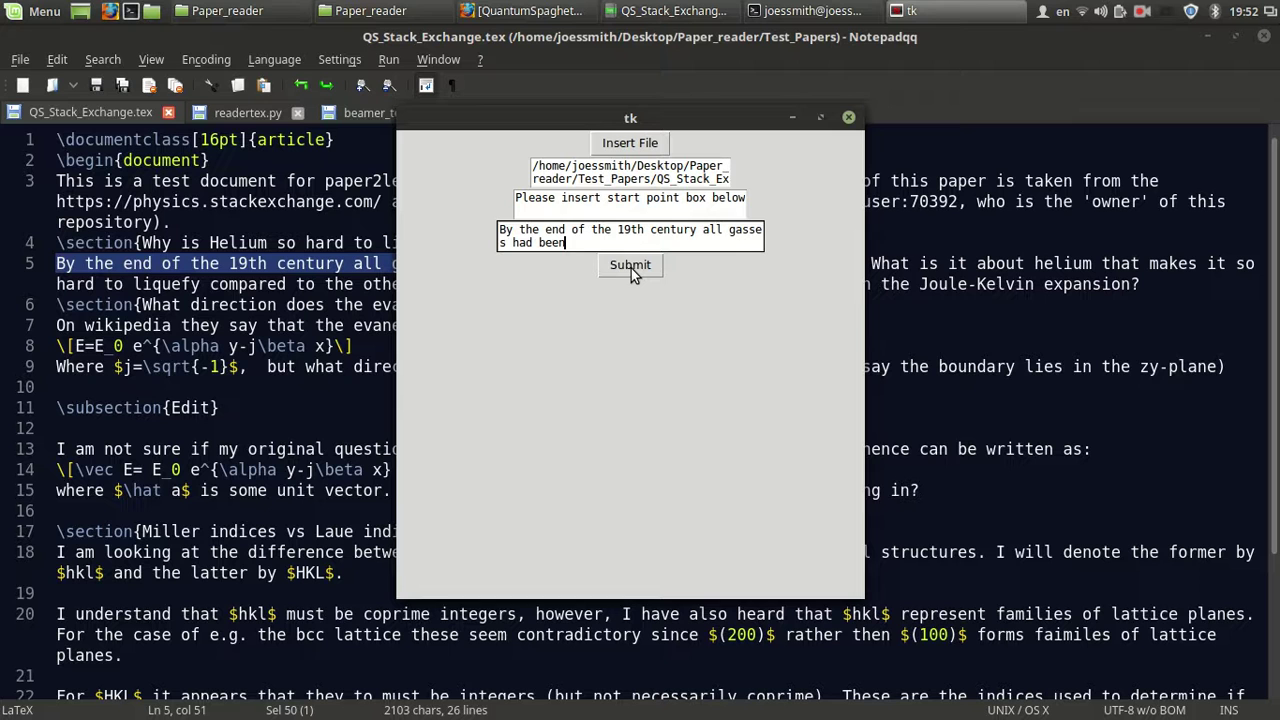
click(633, 270)
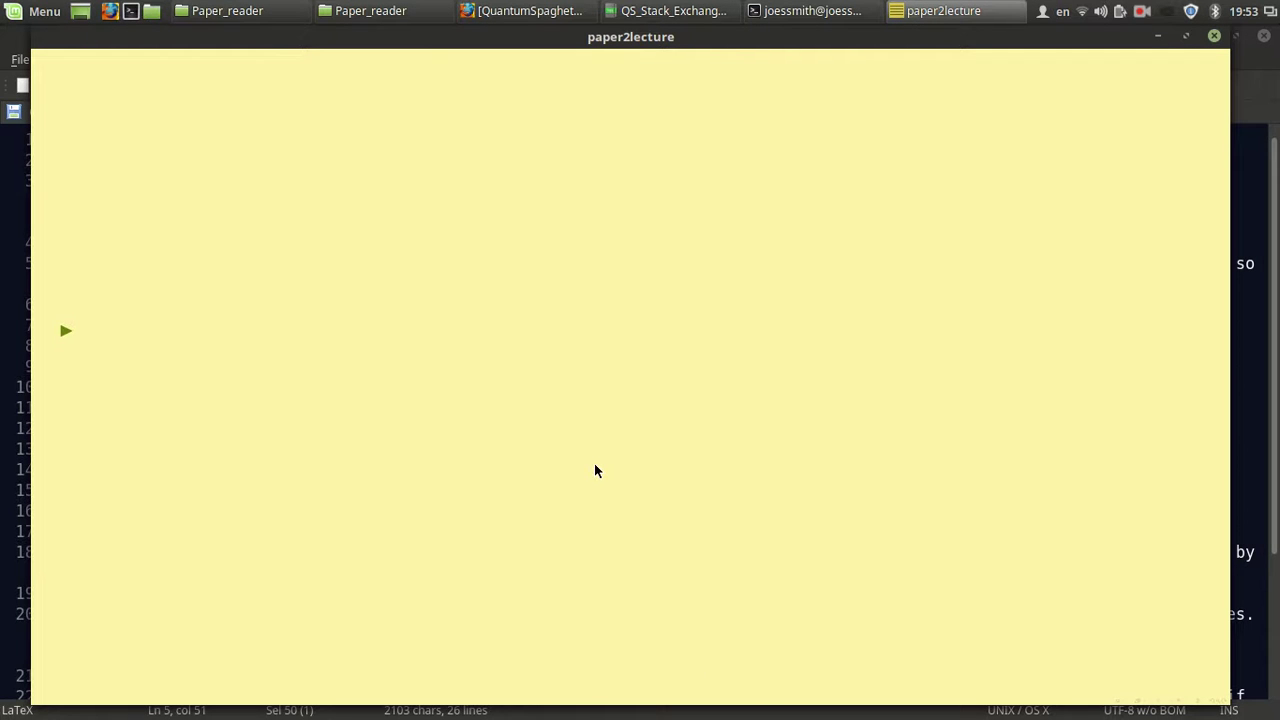
Lower the system volume by seven increments while the lecture plays.
key(XF86AudioLowerVolume)
key(XF86AudioLowerVolume)
key(XF86AudioLowerVolume)
key(XF86AudioLowerVolume)
key(XF86AudioLowerVolume)
key(XF86AudioLowerVolume)
key(XF86AudioLowerVolume)
Close the paper2lecture presentation window to end the first lecture.
click(1206, 36)
click(790, 10)
click(1024, 296)
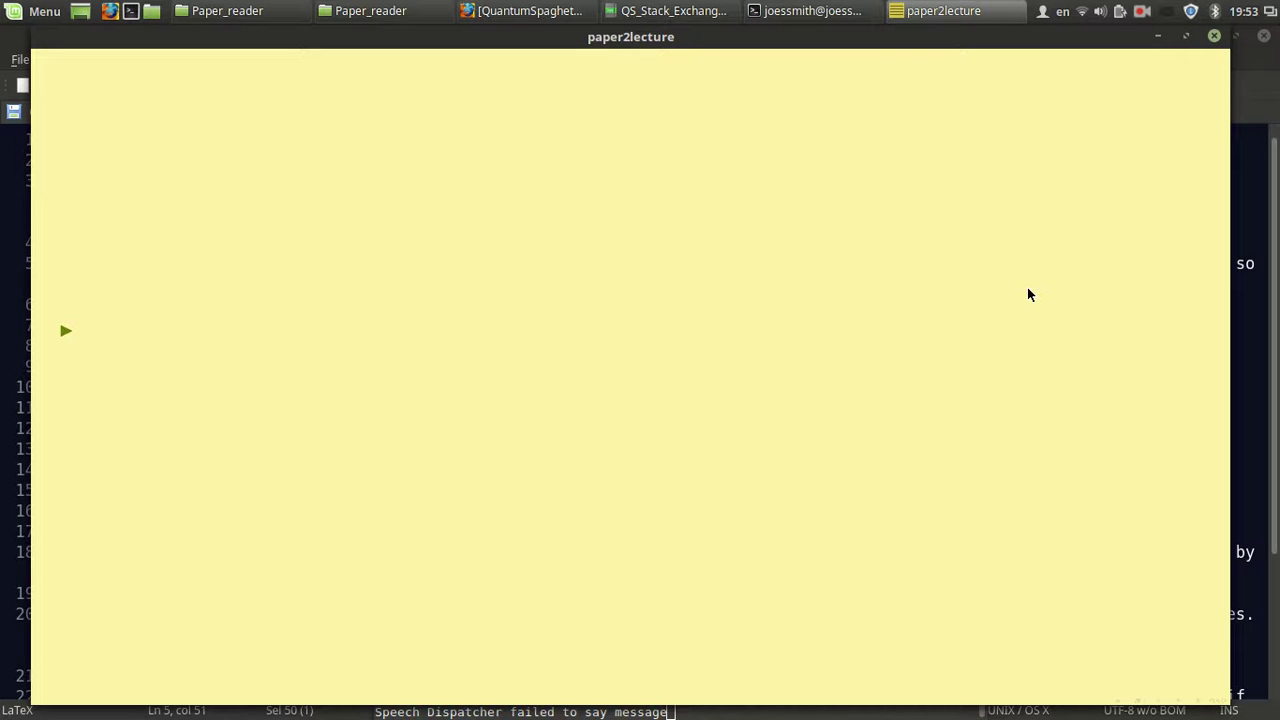
click(1214, 36)
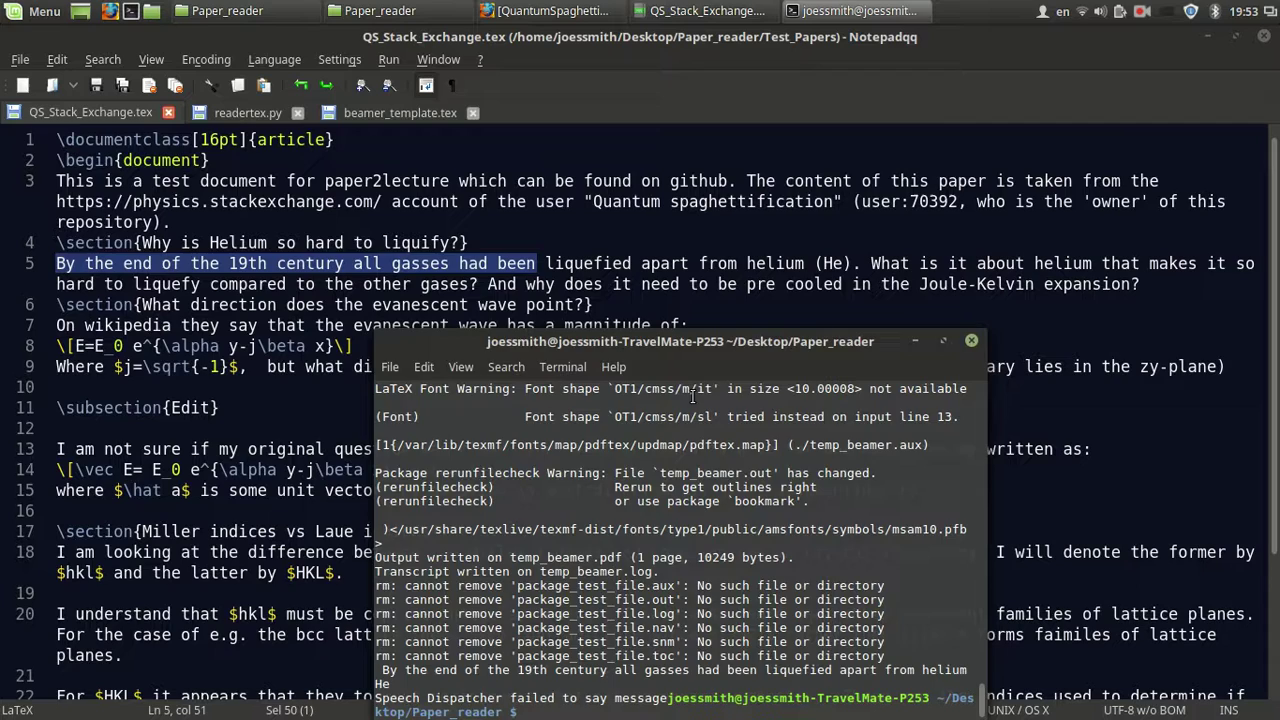
Copy "am looking at the difference between the Miller indices and" from line 18 of QS_Stack_Exchange.tex.
click(325, 411)
scroll(305, 545, down, 3)
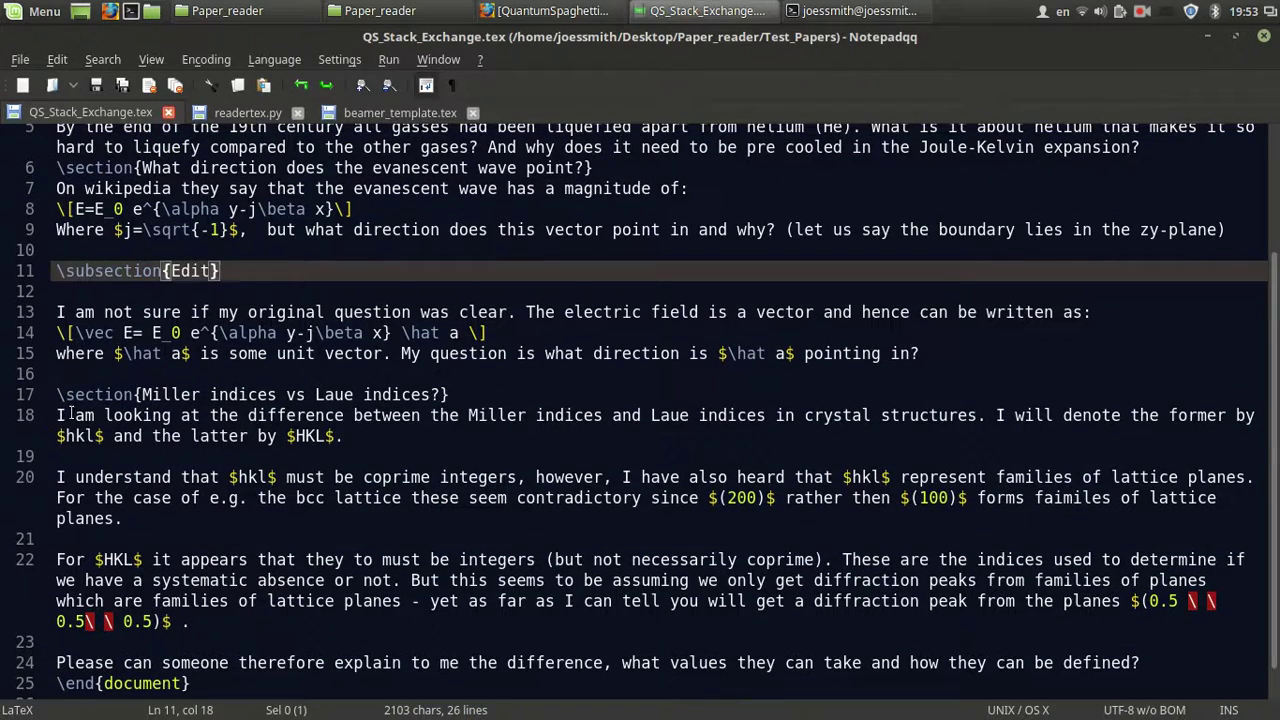
drag(57, 415, 617, 413)
key(ctrl+c)
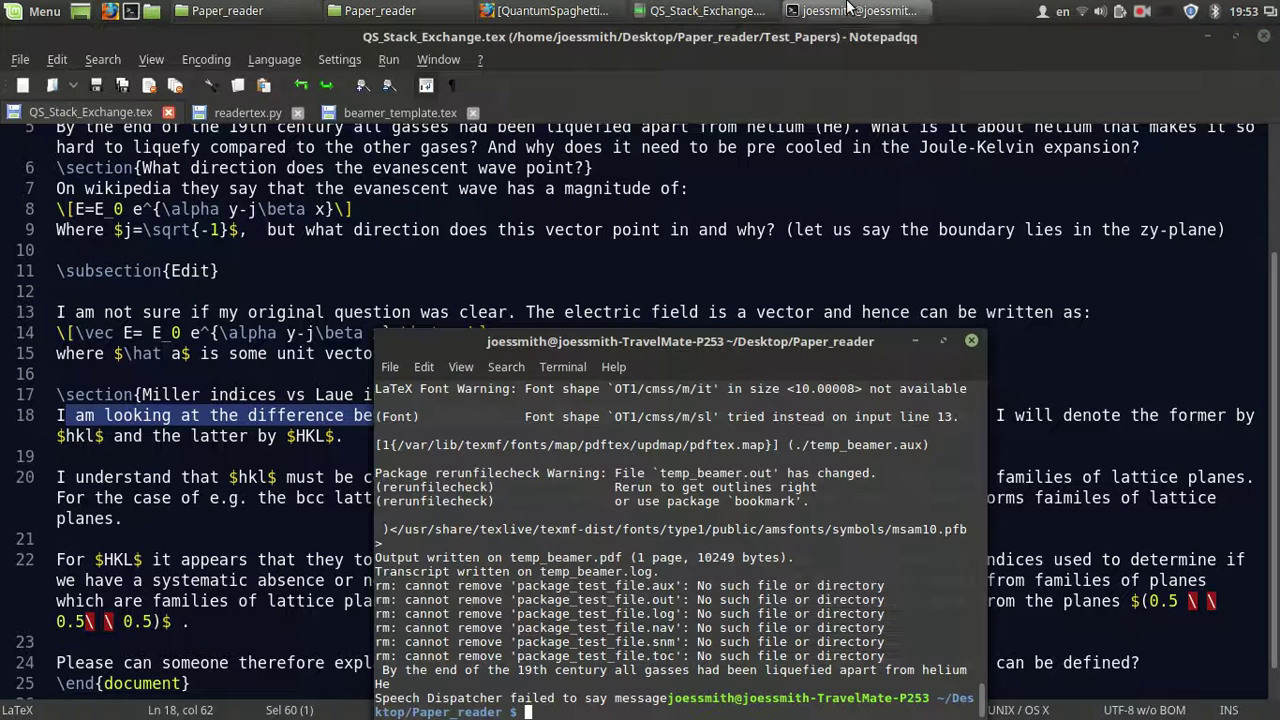
Switch to the terminal, move its window higher on the screen, and run readertex.py again with python3.5.
click(850, 10)
mouse_move(848, 8)
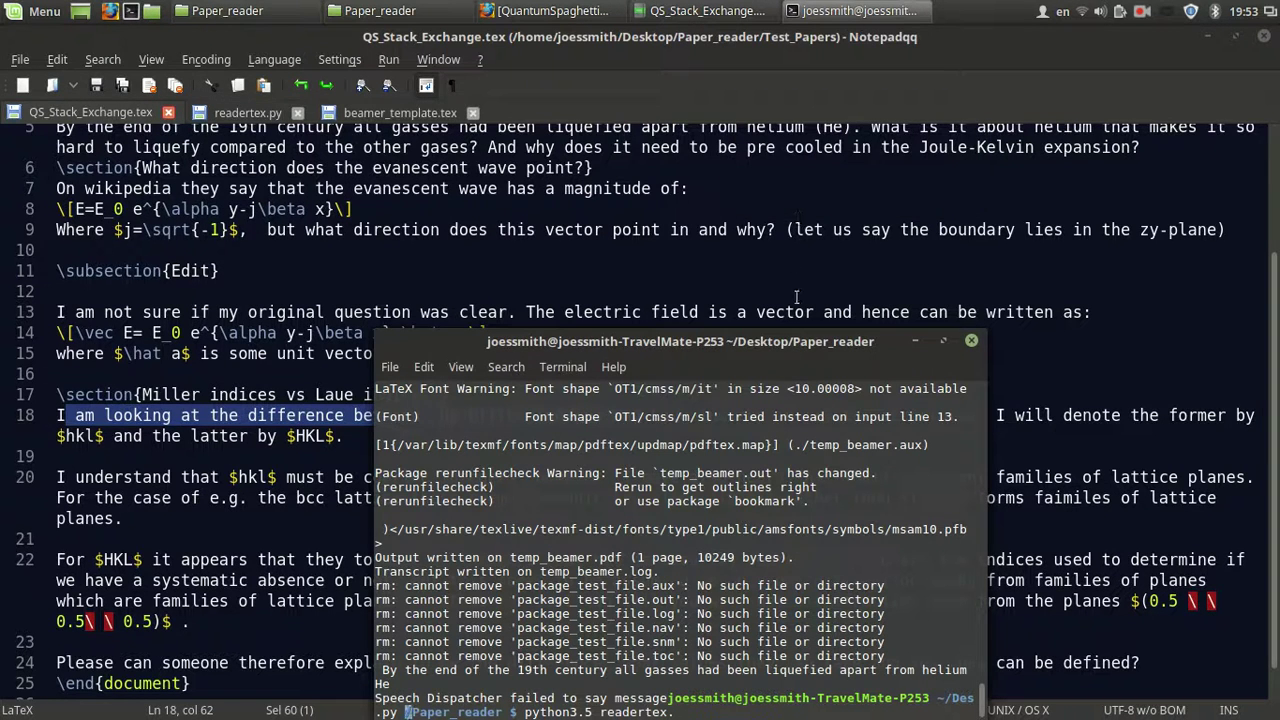
drag(796, 335, 798, 147)
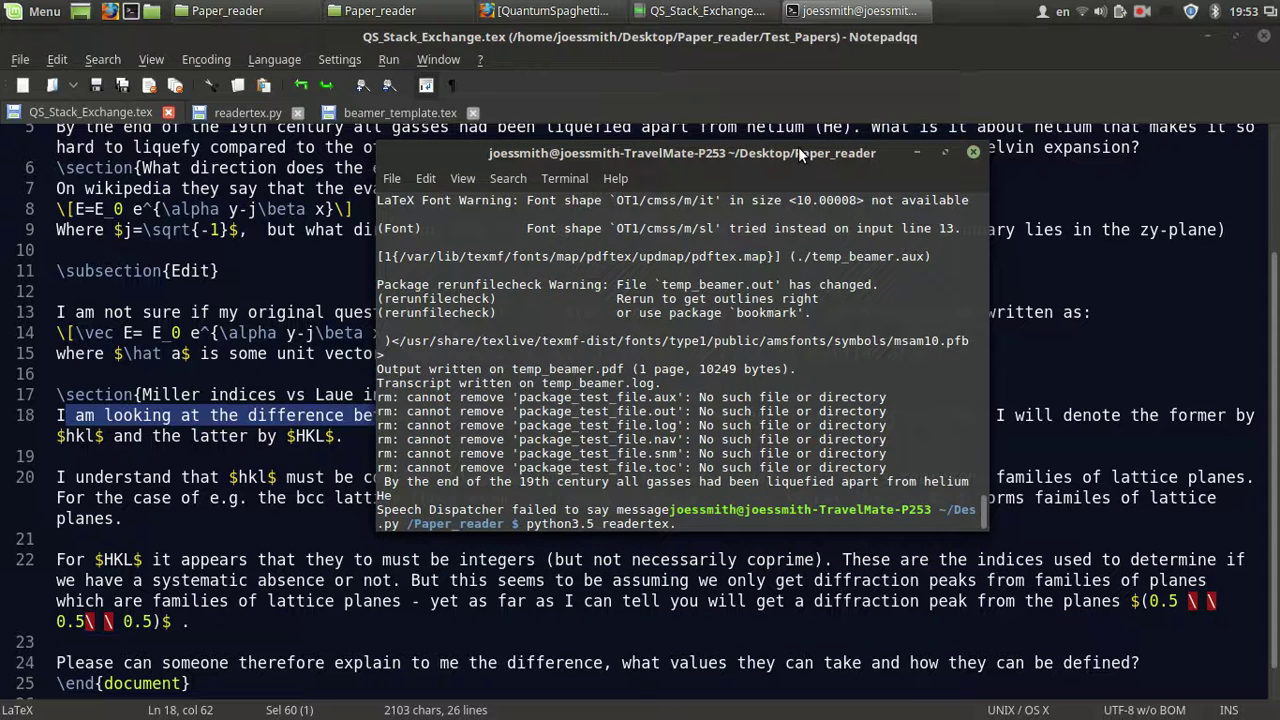
text(py)
key(Return)
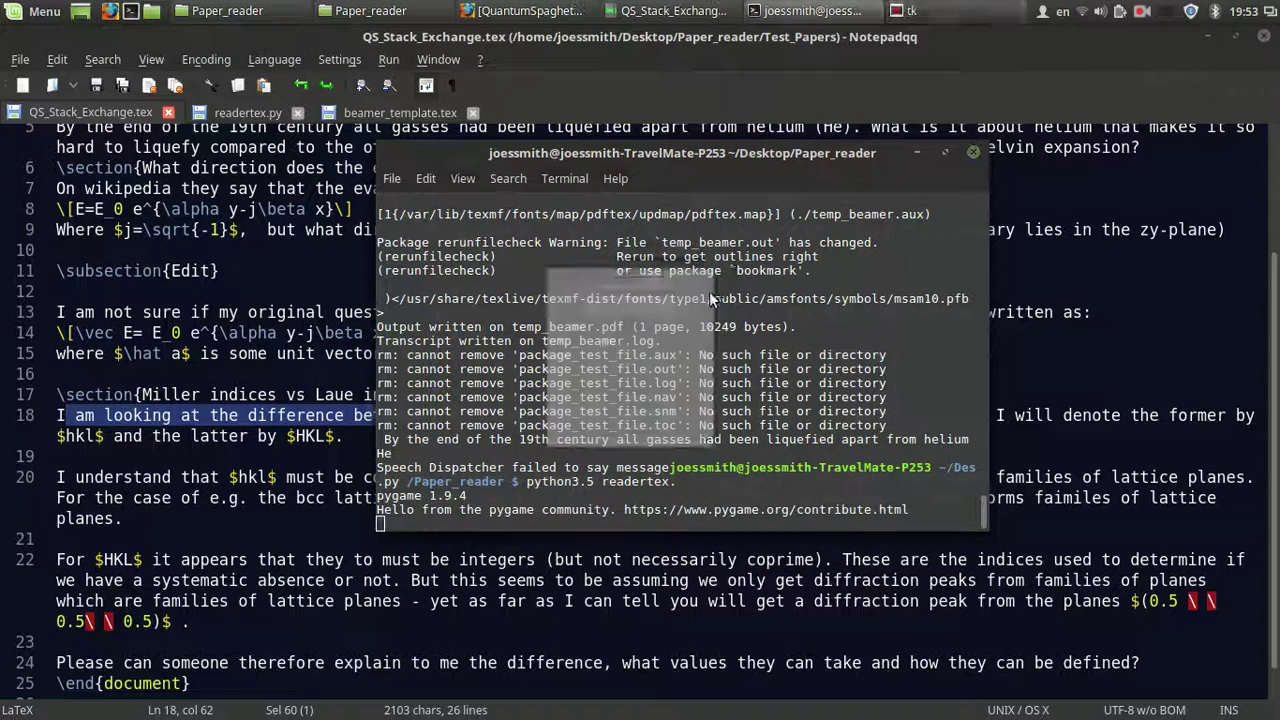
Load QS_Stack_Exchange.tex from Test_Papers and launch the lecture with the copied Miller indices phrase as the start point.
click(632, 146)
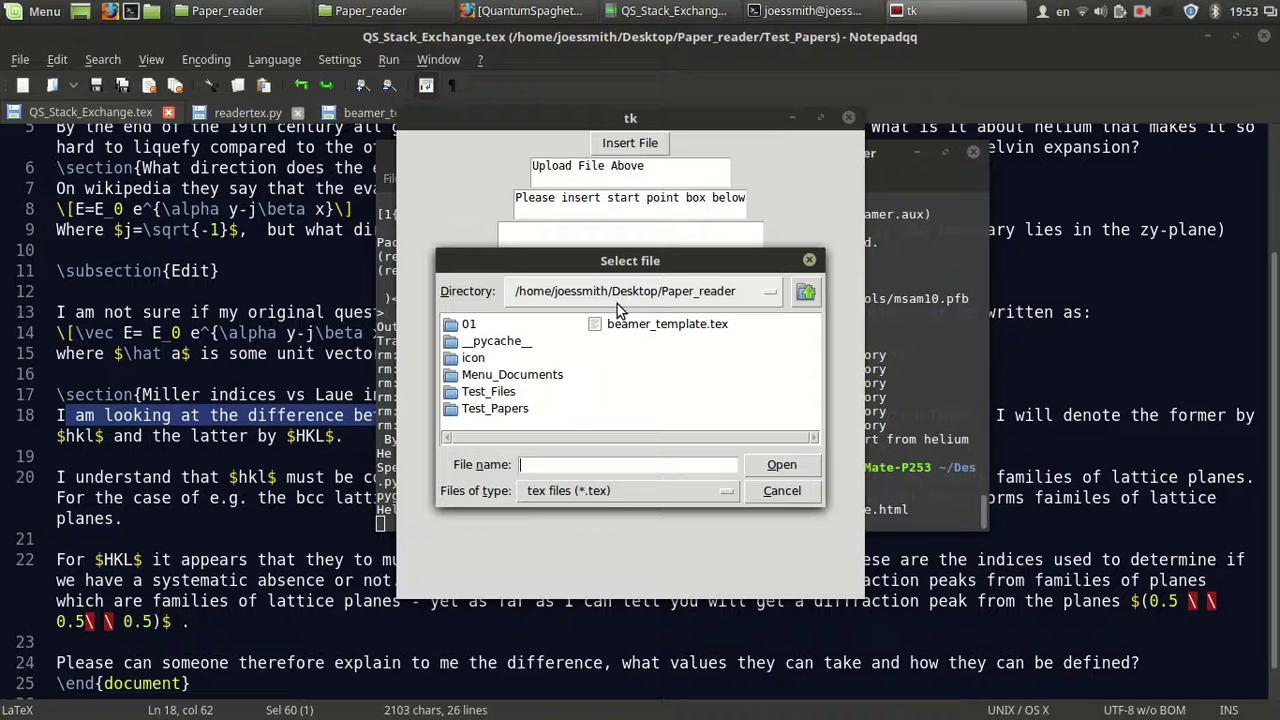
double_click(495, 408)
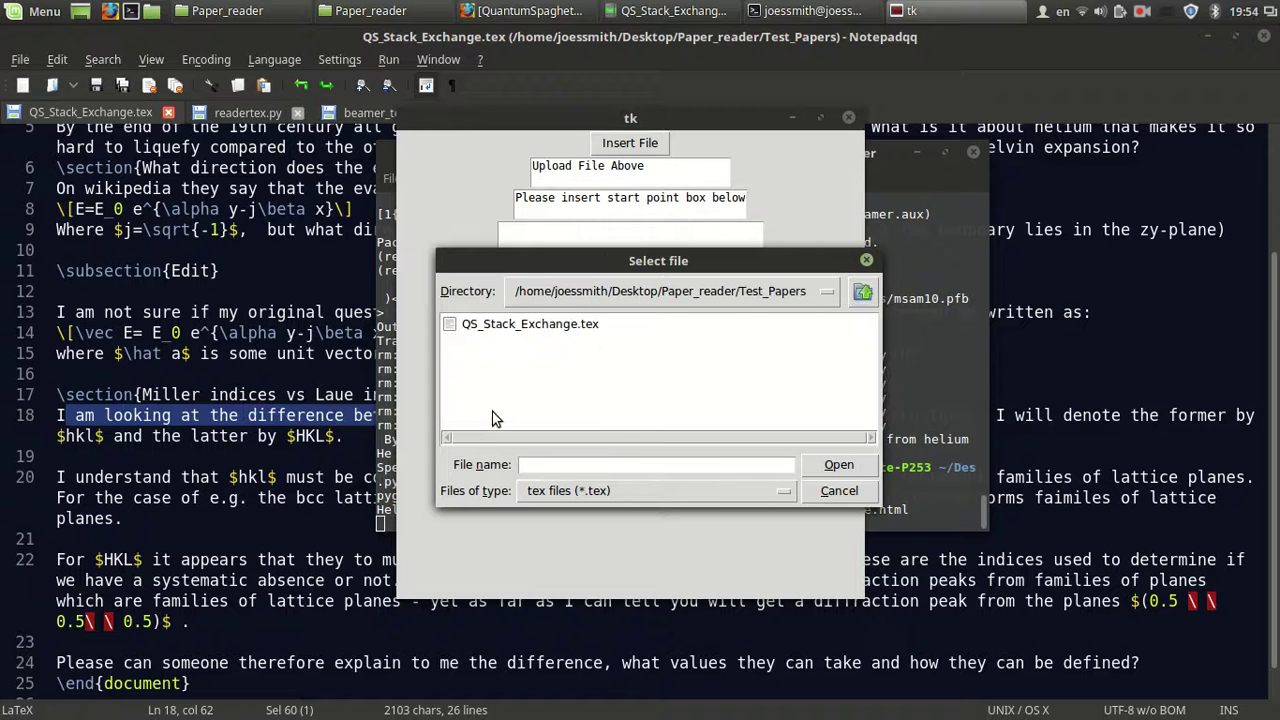
double_click(505, 326)
click(558, 245)
key(ctrl+v)
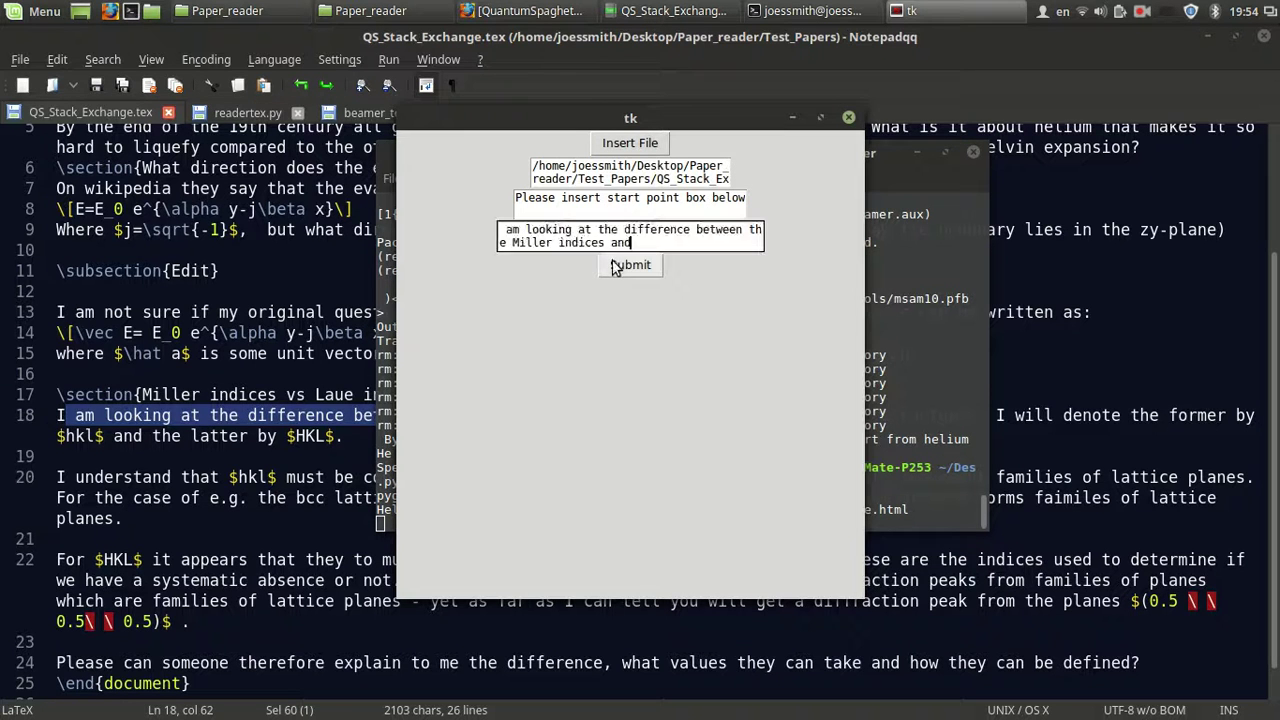
click(614, 267)
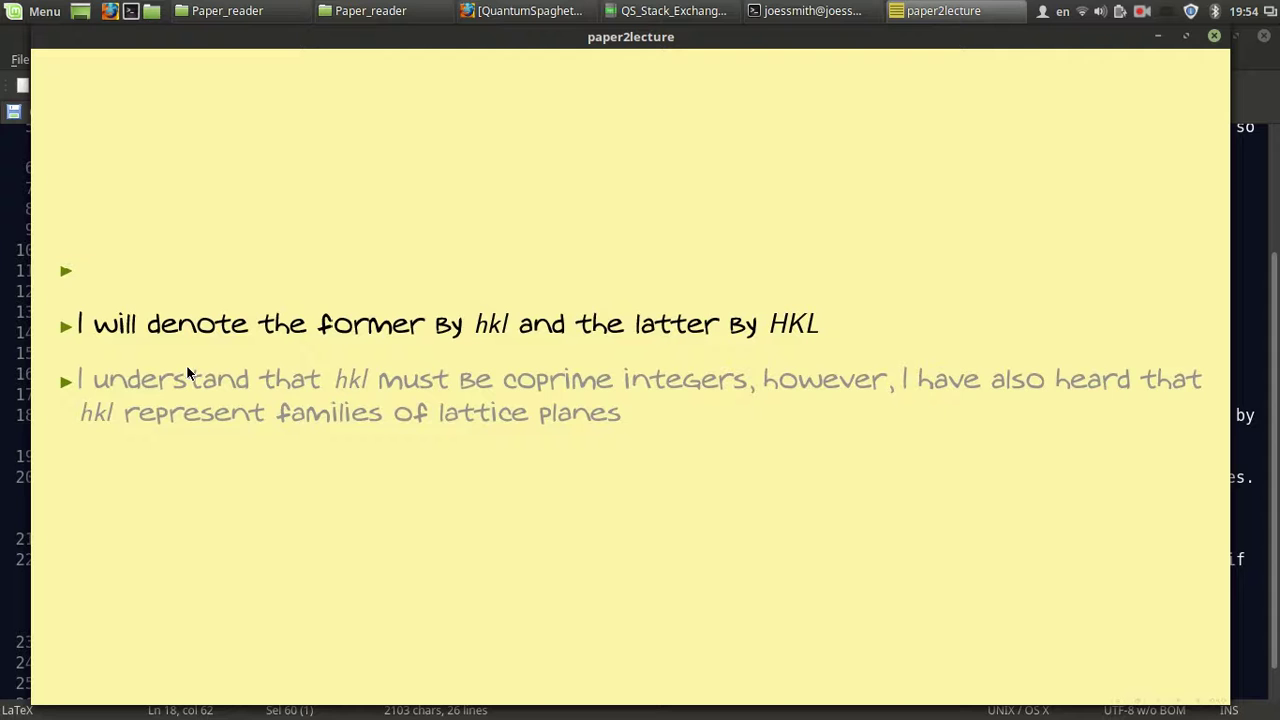
Switch to readertex.py in Notepadqq and examine the voice_type speech branches near the end, highlighting the spd-say code for voice type 1.
click(668, 11)
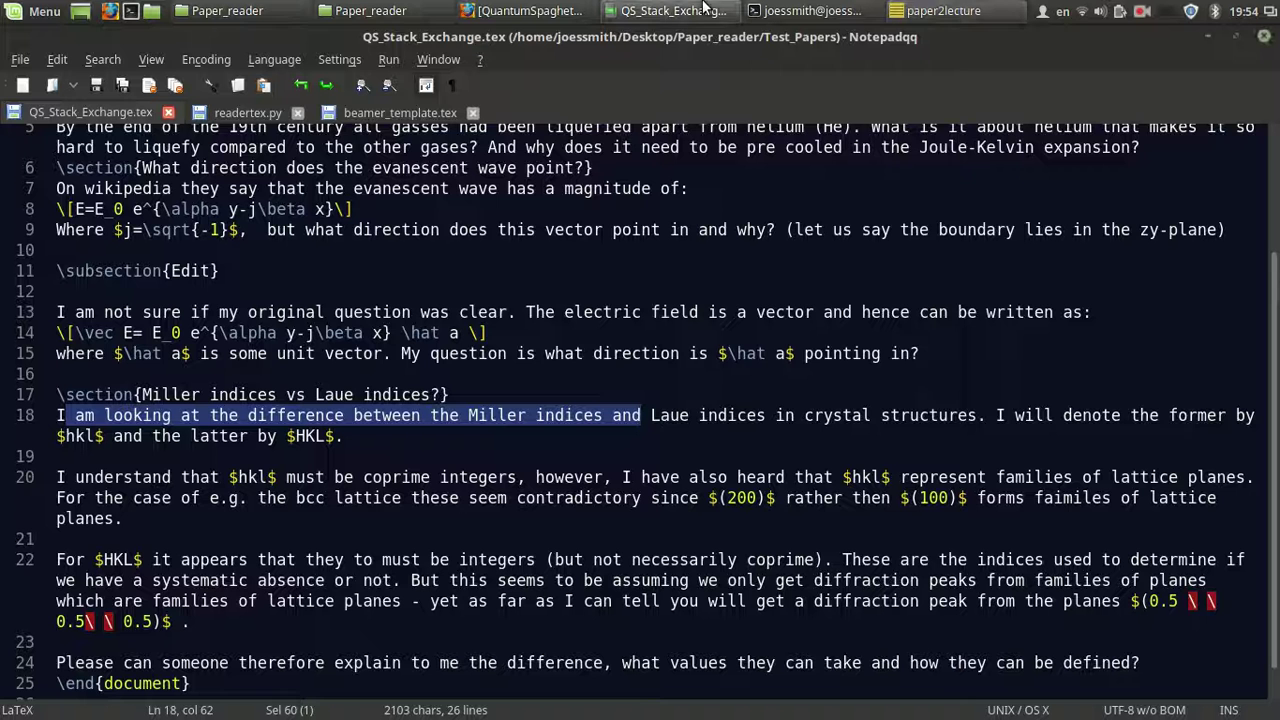
click(362, 114)
click(228, 114)
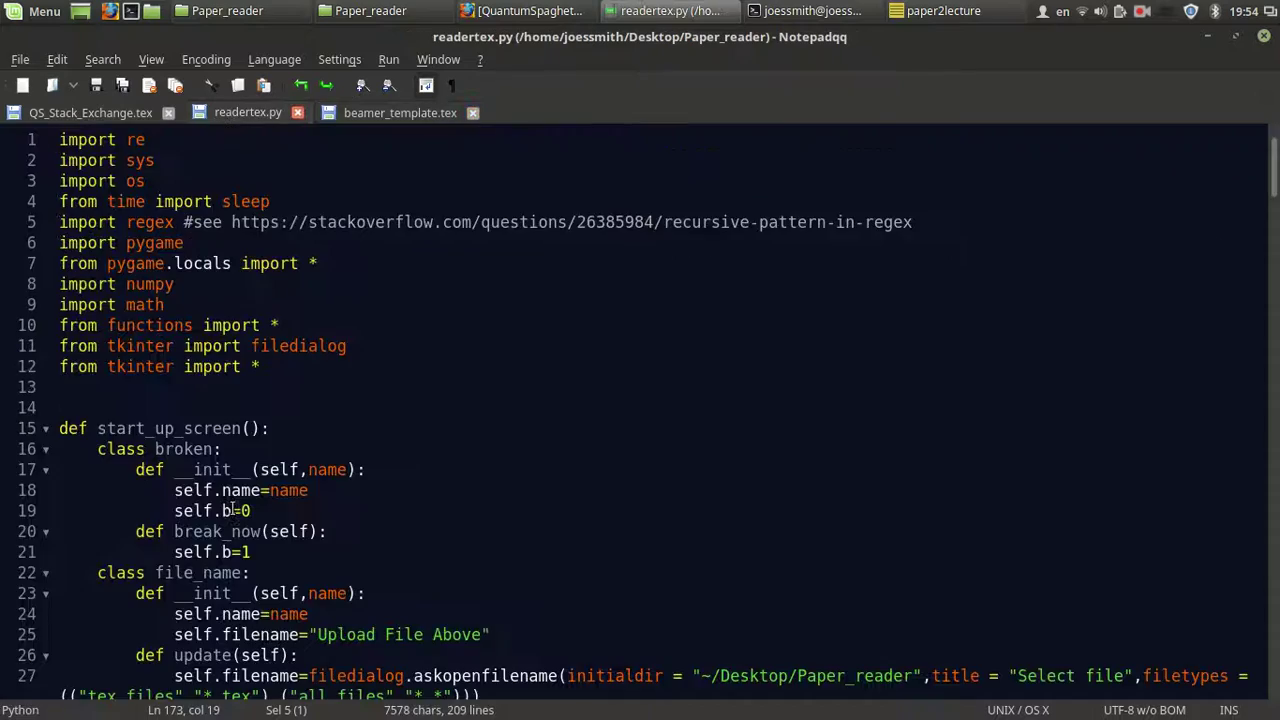
scroll(235, 510, down, 18)
scroll(235, 510, down, 20)
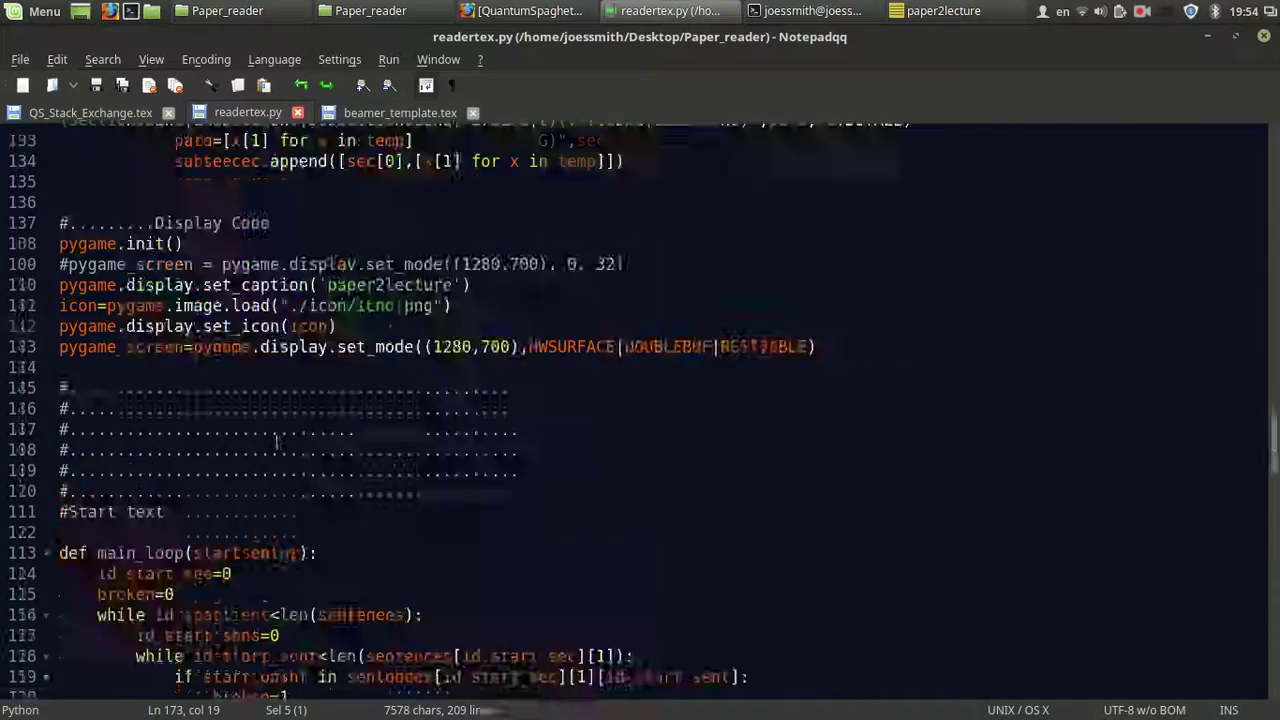
scroll(277, 440, down, 3)
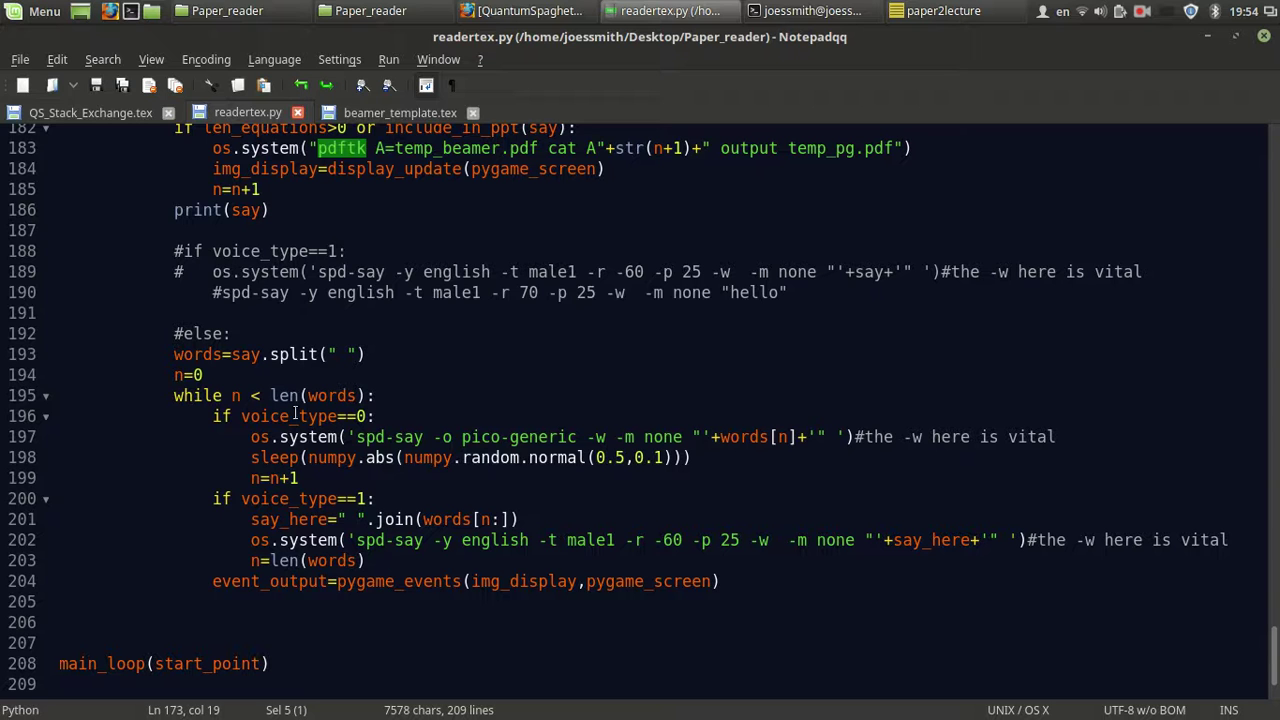
mouse_move(280, 519)
mouse_down()
mouse_move(344, 521)
mouse_move(280, 540)
mouse_up()
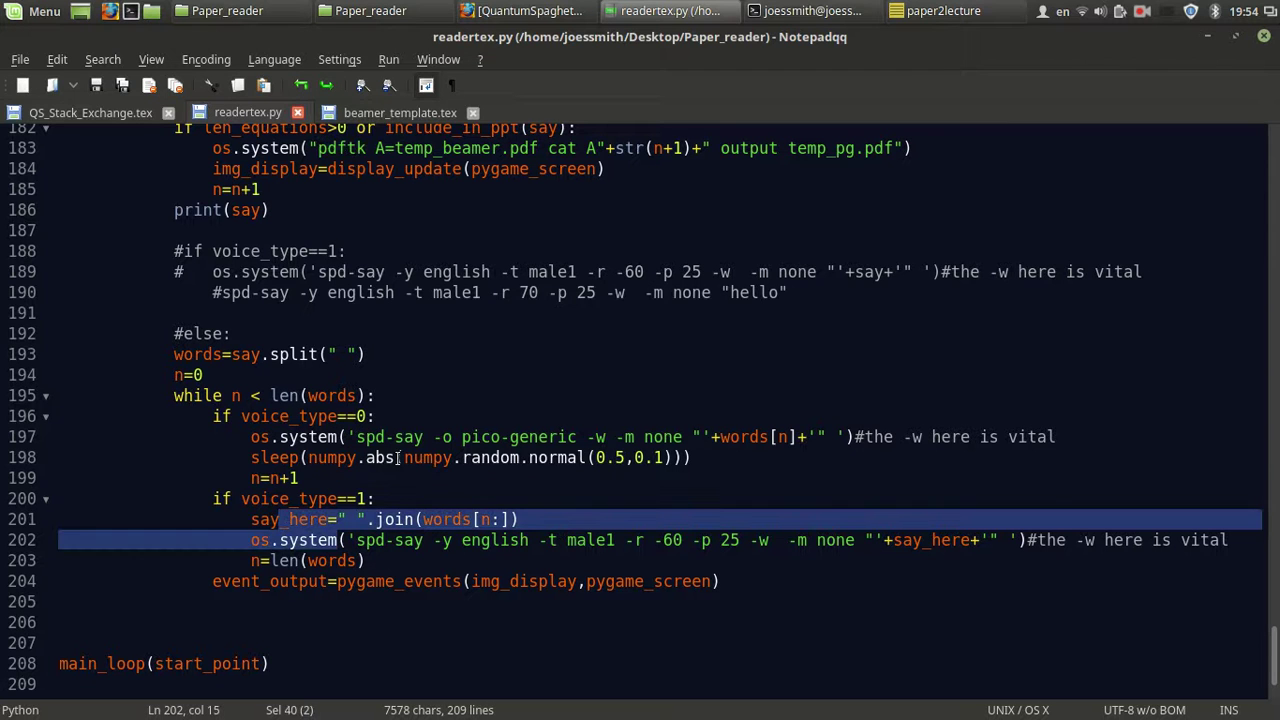
click(398, 457)
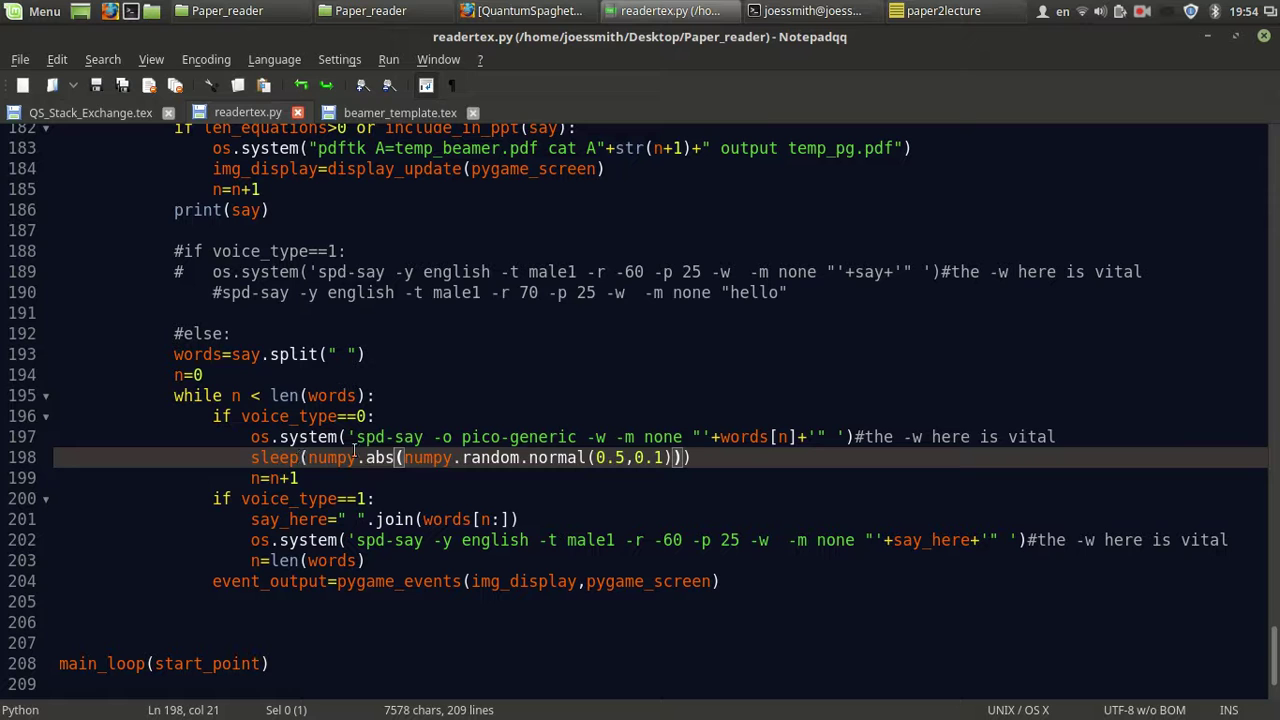
Highlight the pico-generic option in the spd-say call for voice type 0 on line 197.
click(350, 437)
click(425, 441)
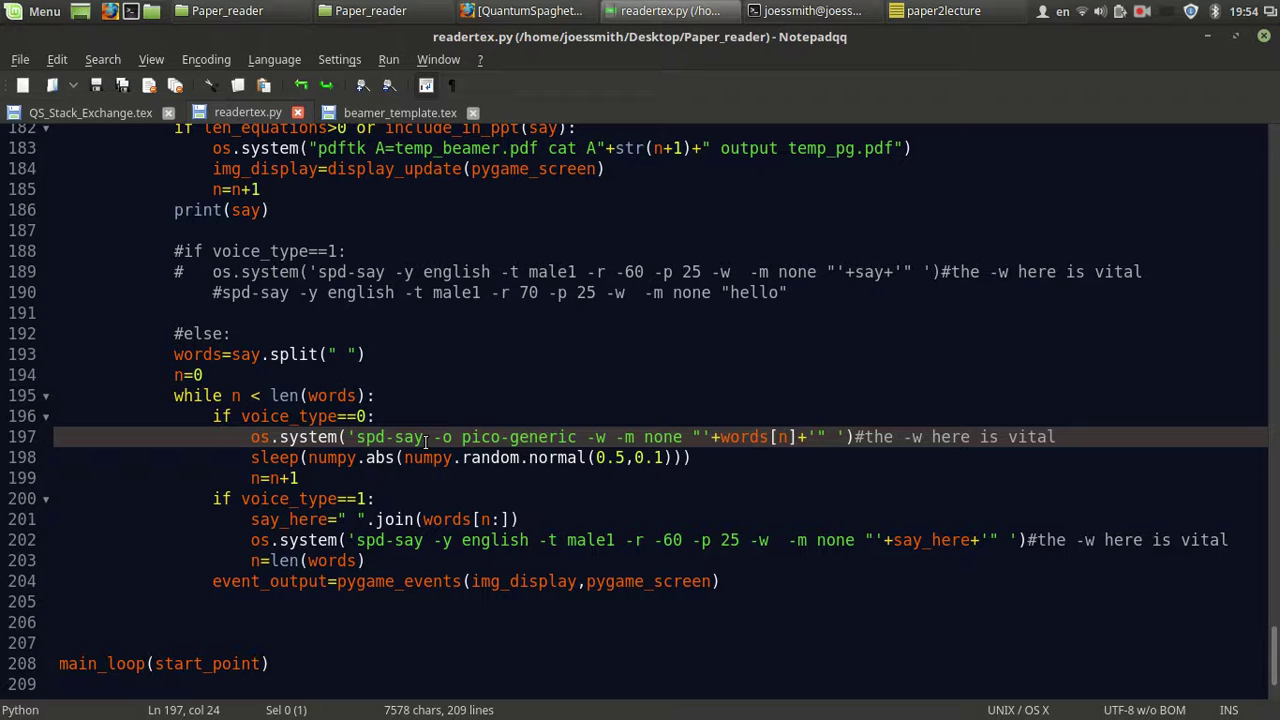
double_click(490, 437)
drag(490, 437, 533, 436)
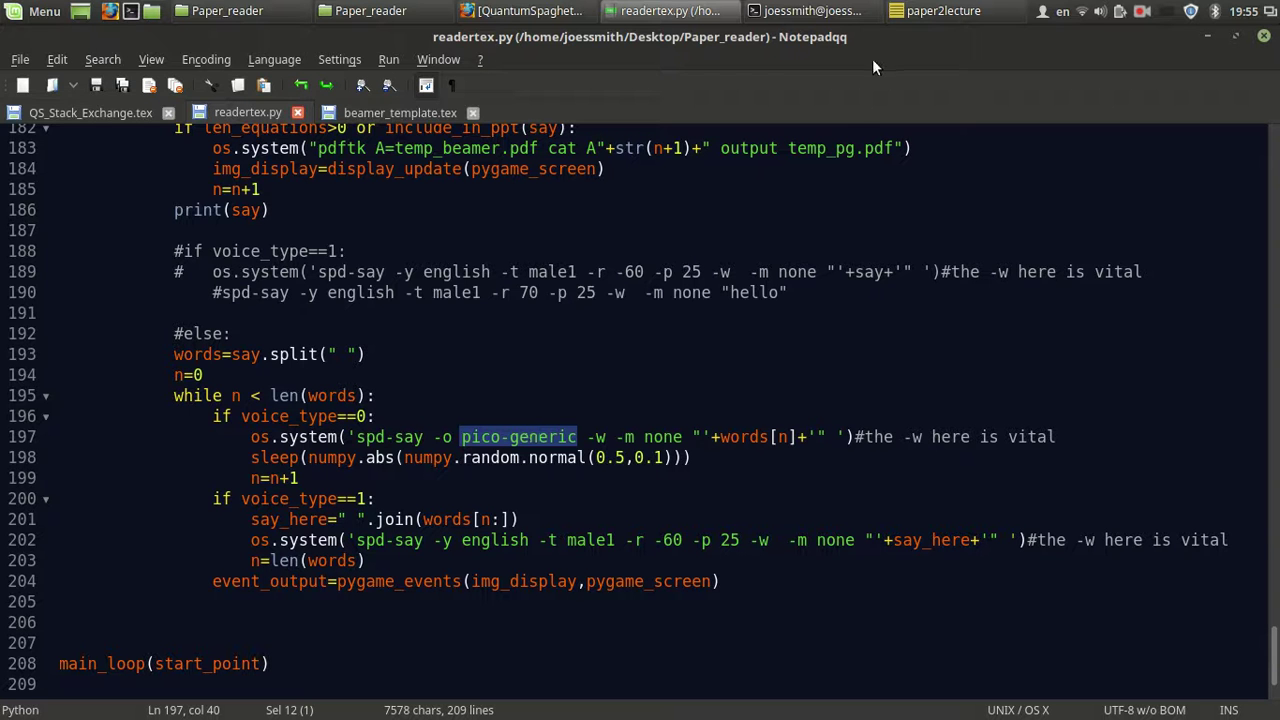
Compare the paper2lecture slide window with the terminal's speech output, leaving the lecture slide in view.
click(926, 7)
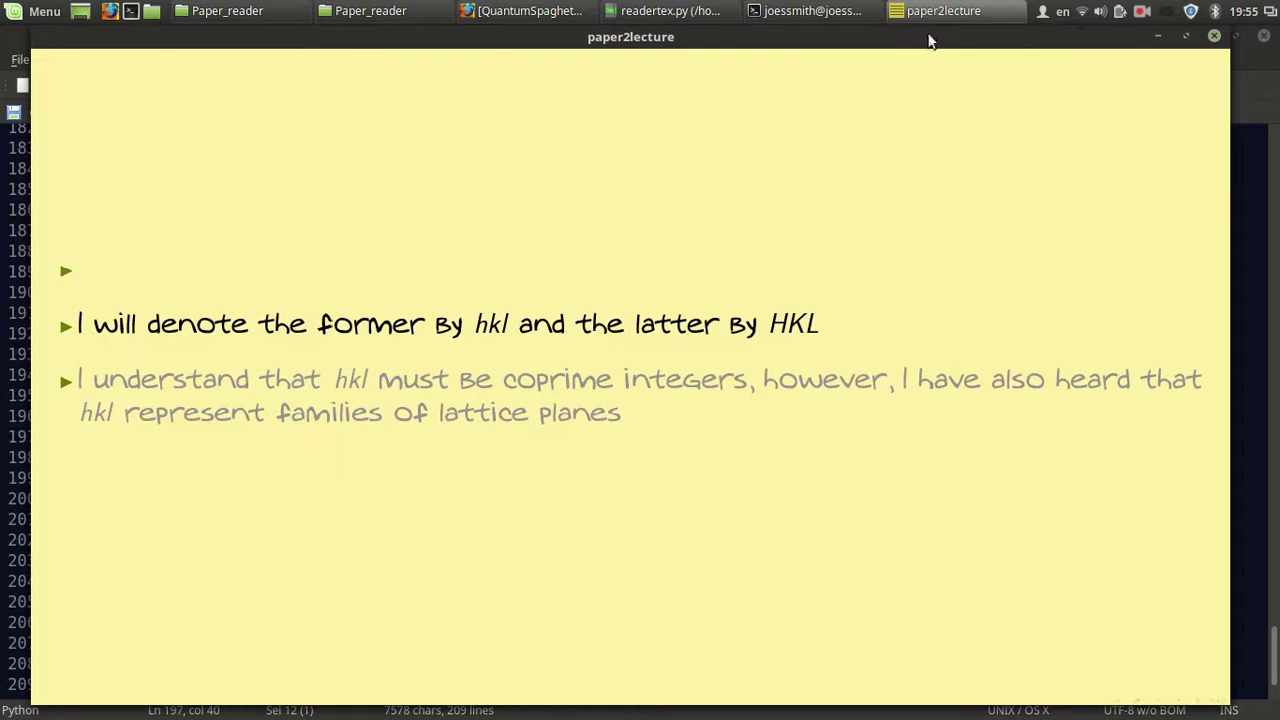
click(924, 9)
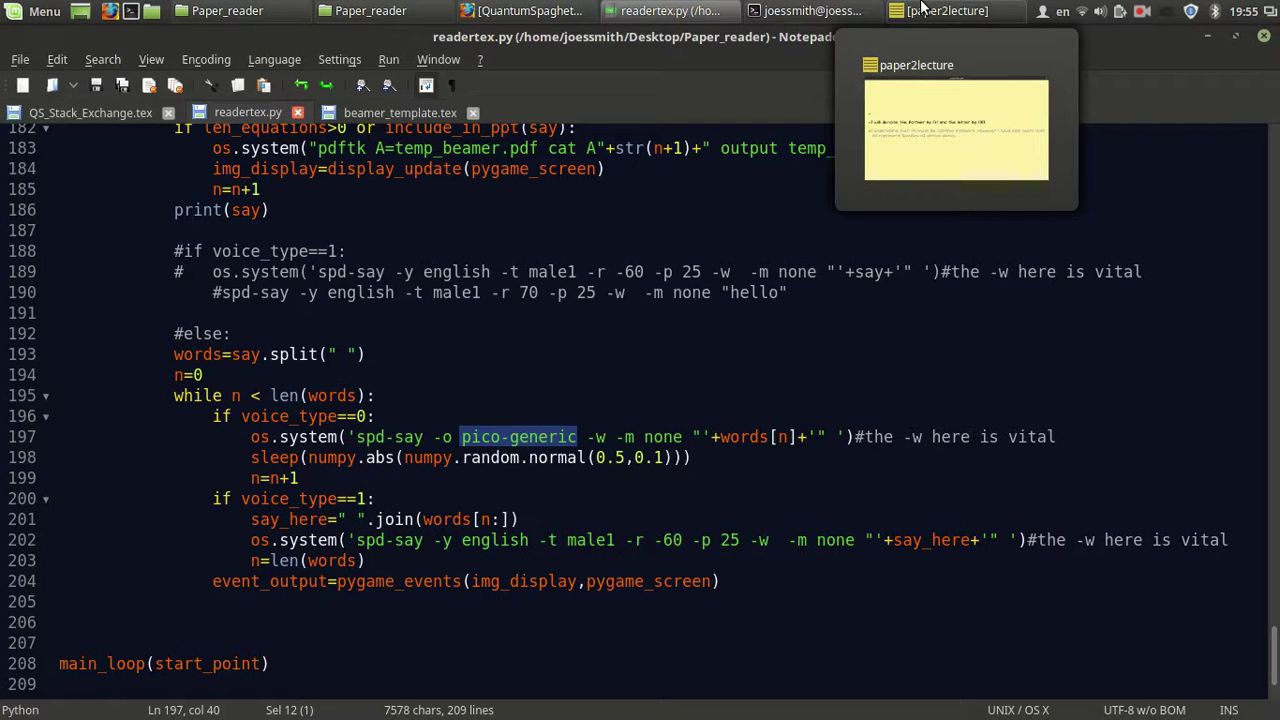
click(818, 10)
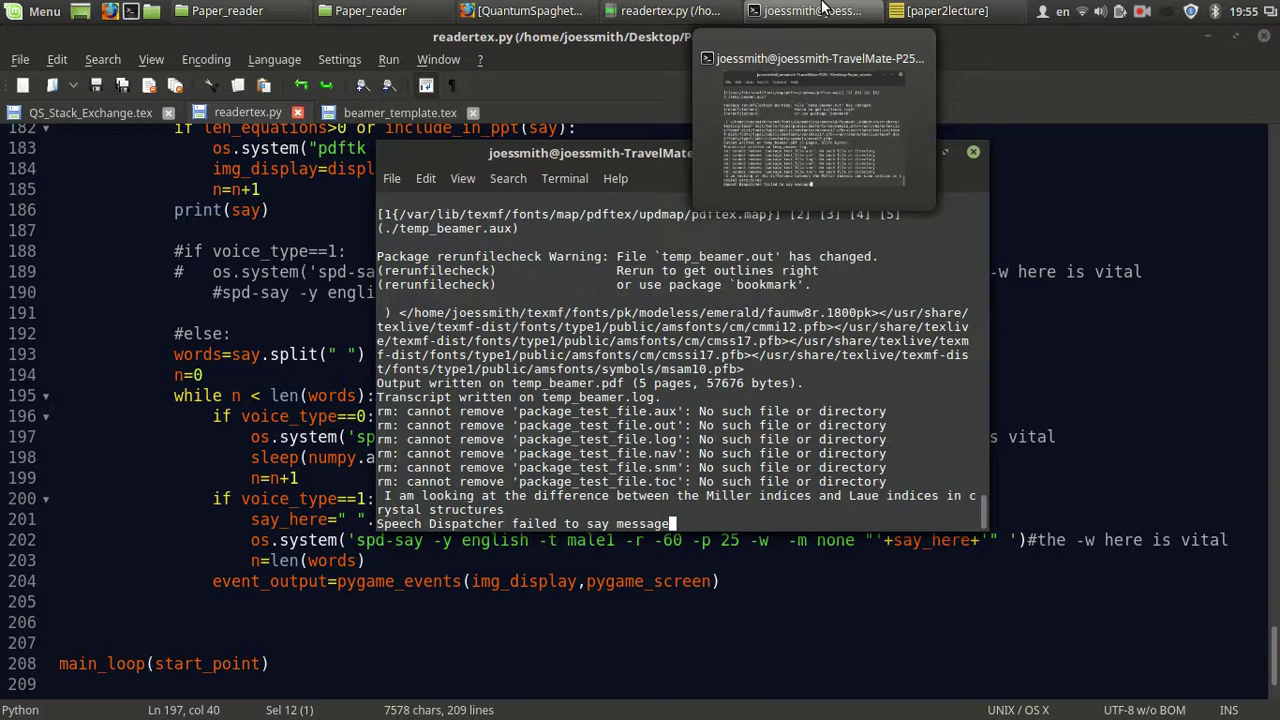
click(935, 10)
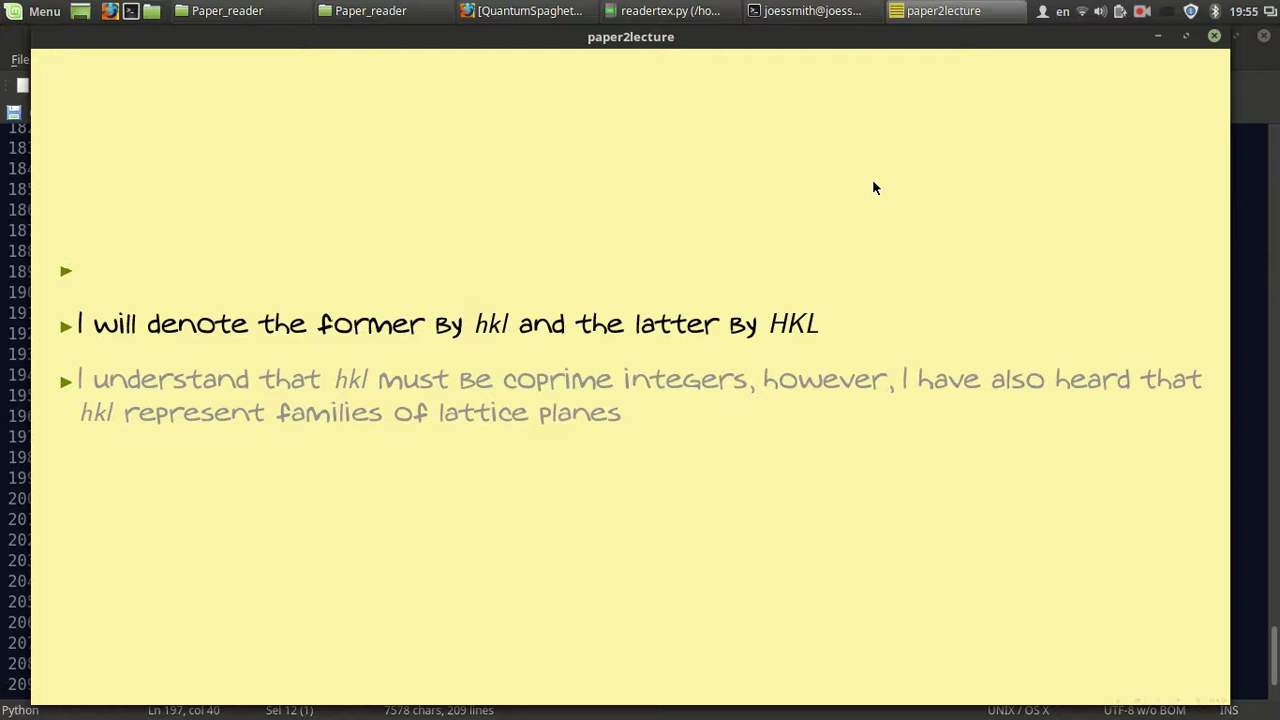
click(803, 10)
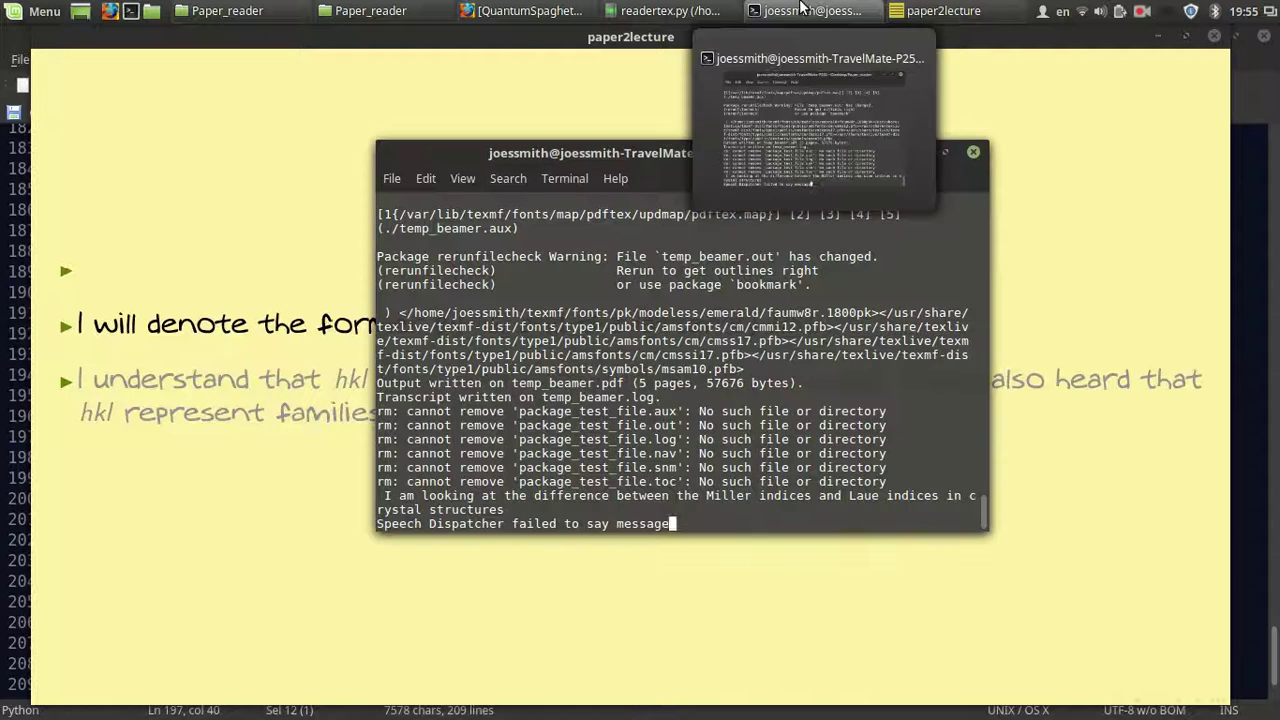
click(803, 10)
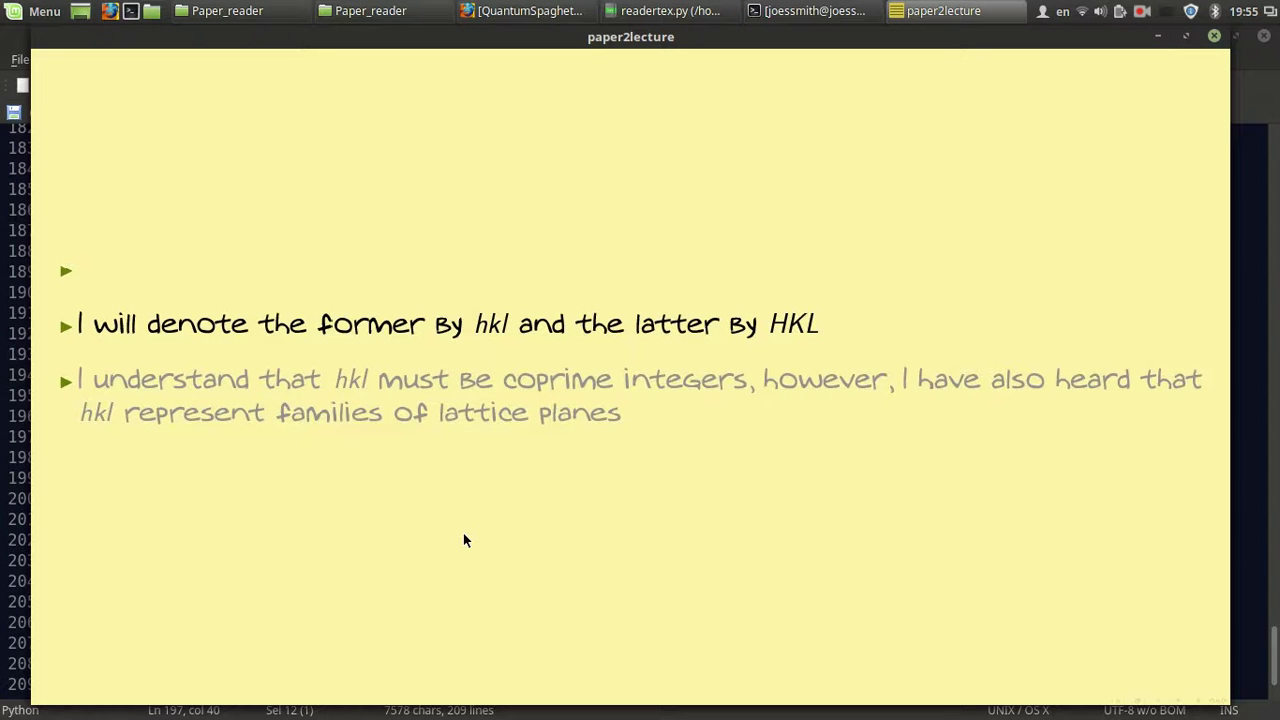
Open the lecture's help menu, view its Keyboard Shortcuts page, and dismiss it.
key(Escape)
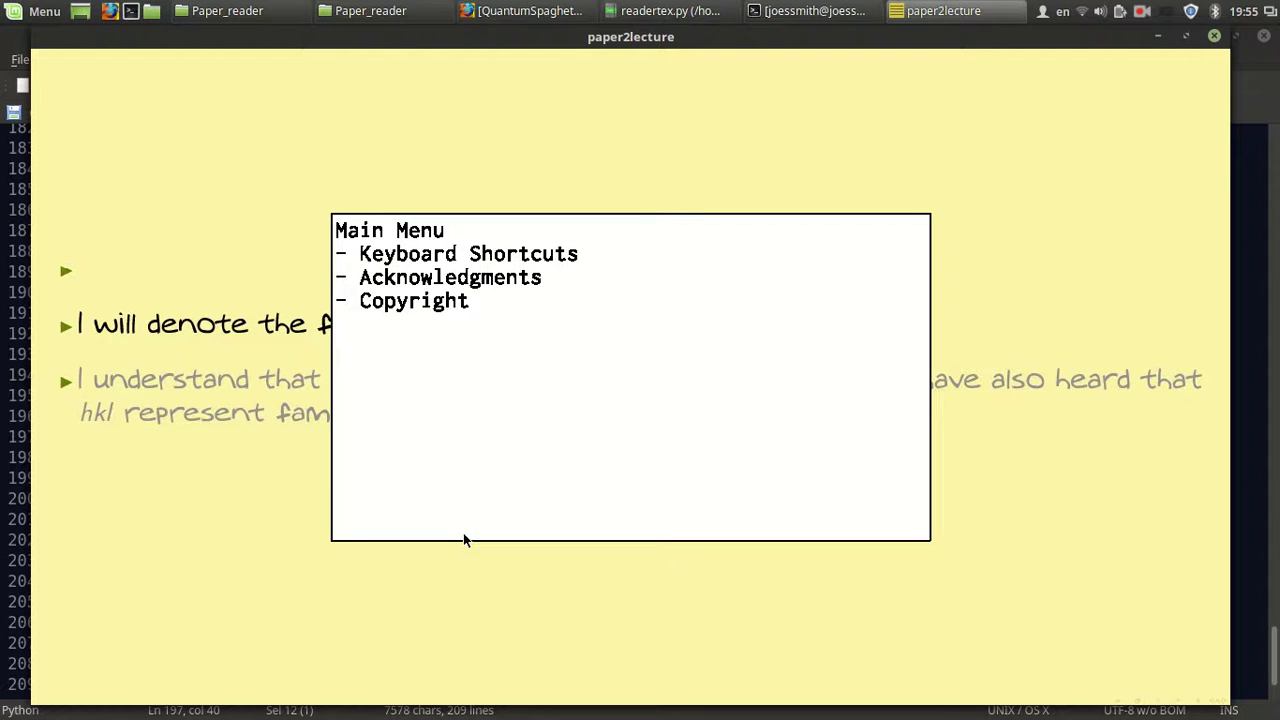
click(506, 255)
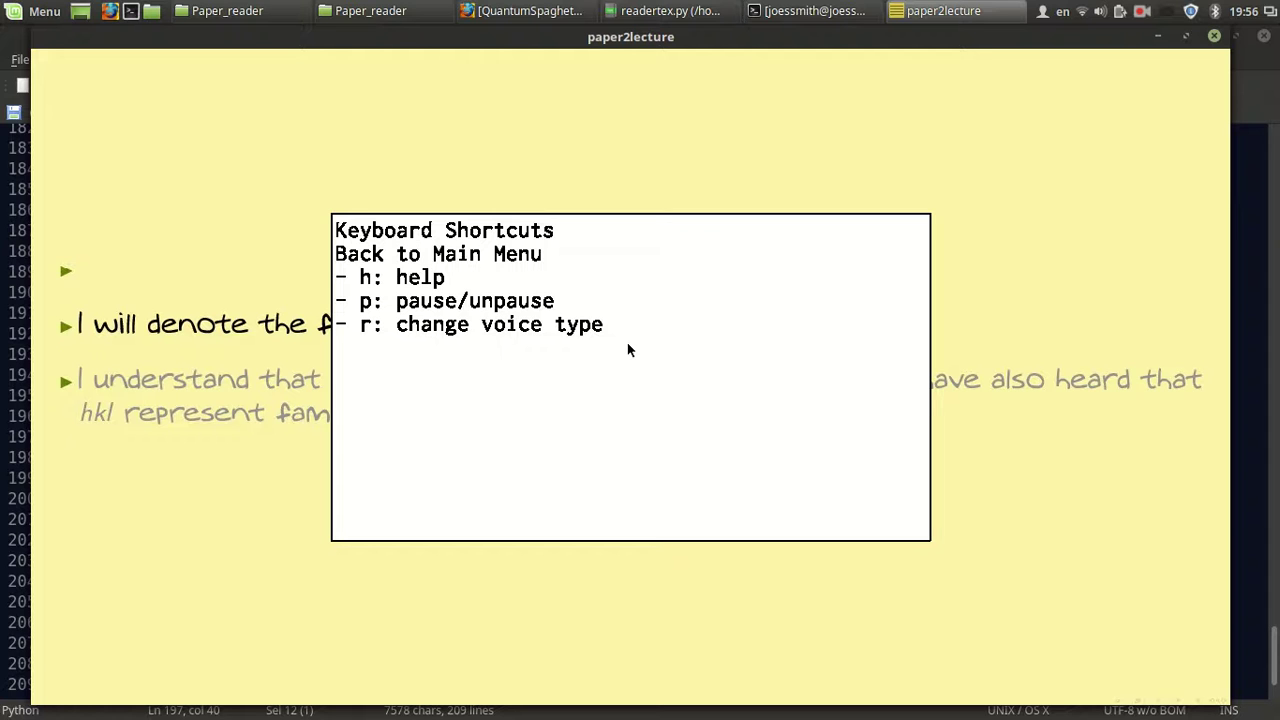
key(h)
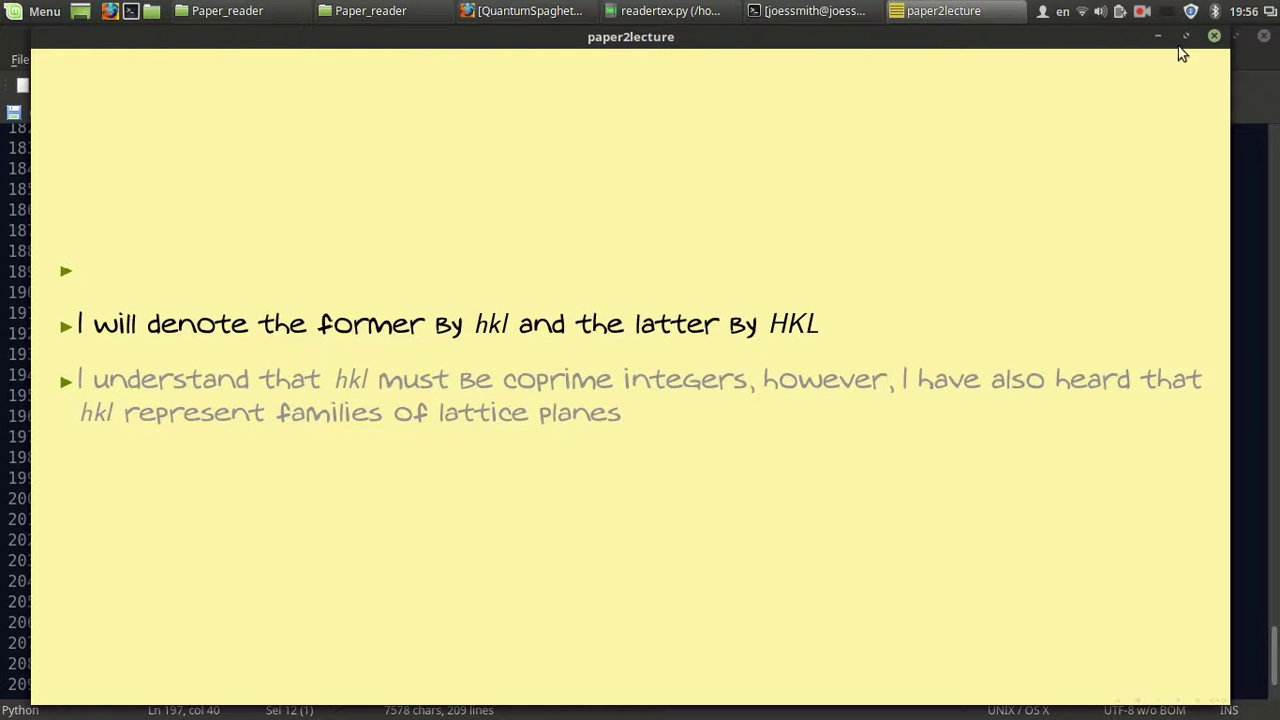
Bring up and dismiss the lecture's Main Menu once more, and close the paper2lecture window.
key(Escape)
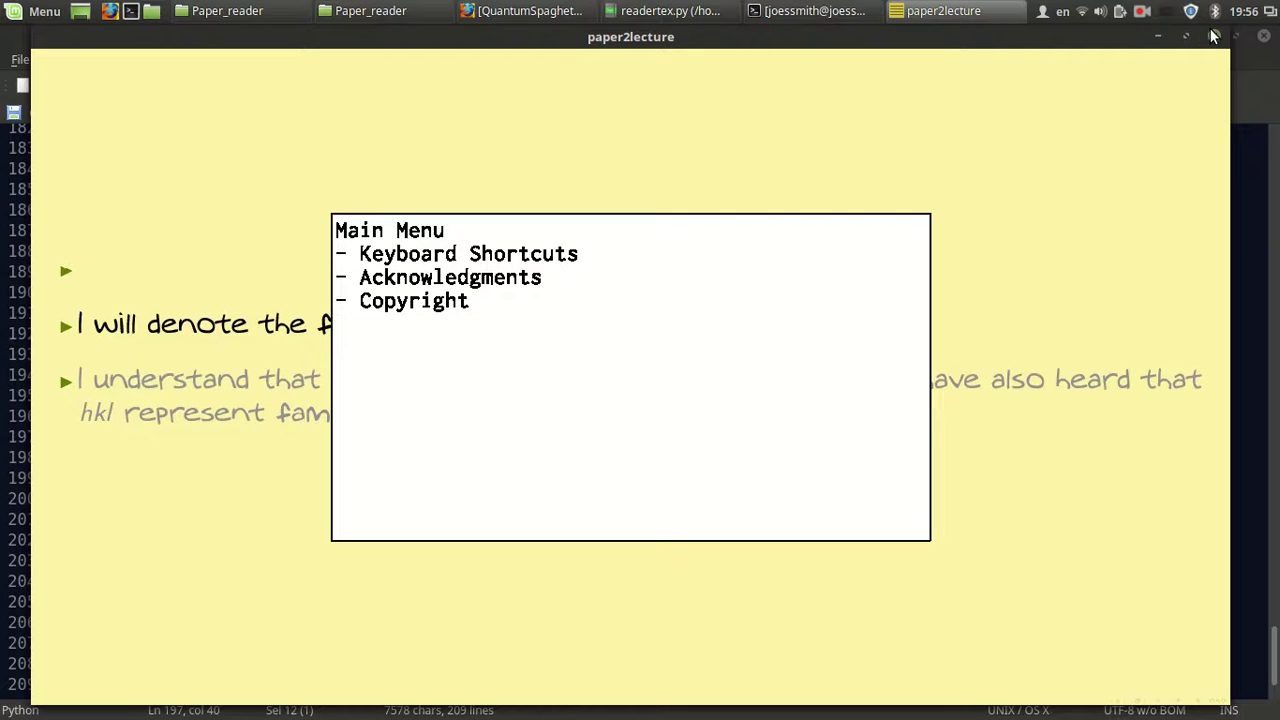
mouse_move(806, 7)
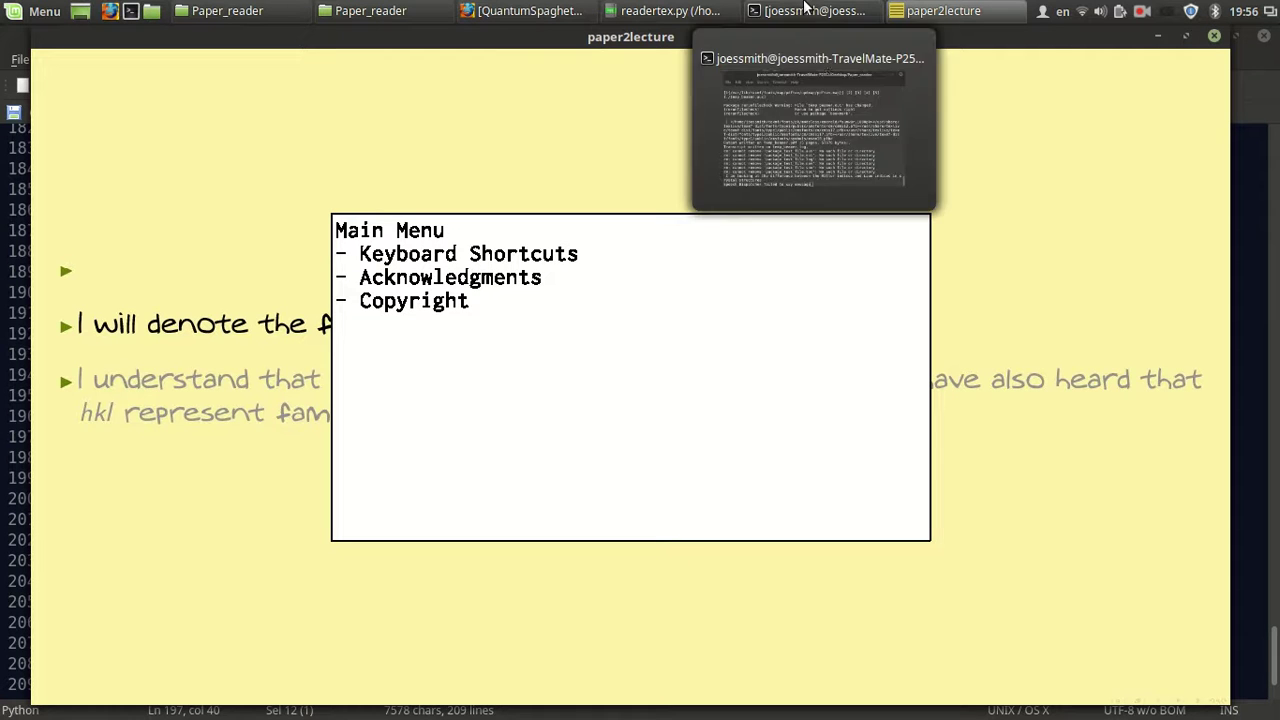
click(873, 222)
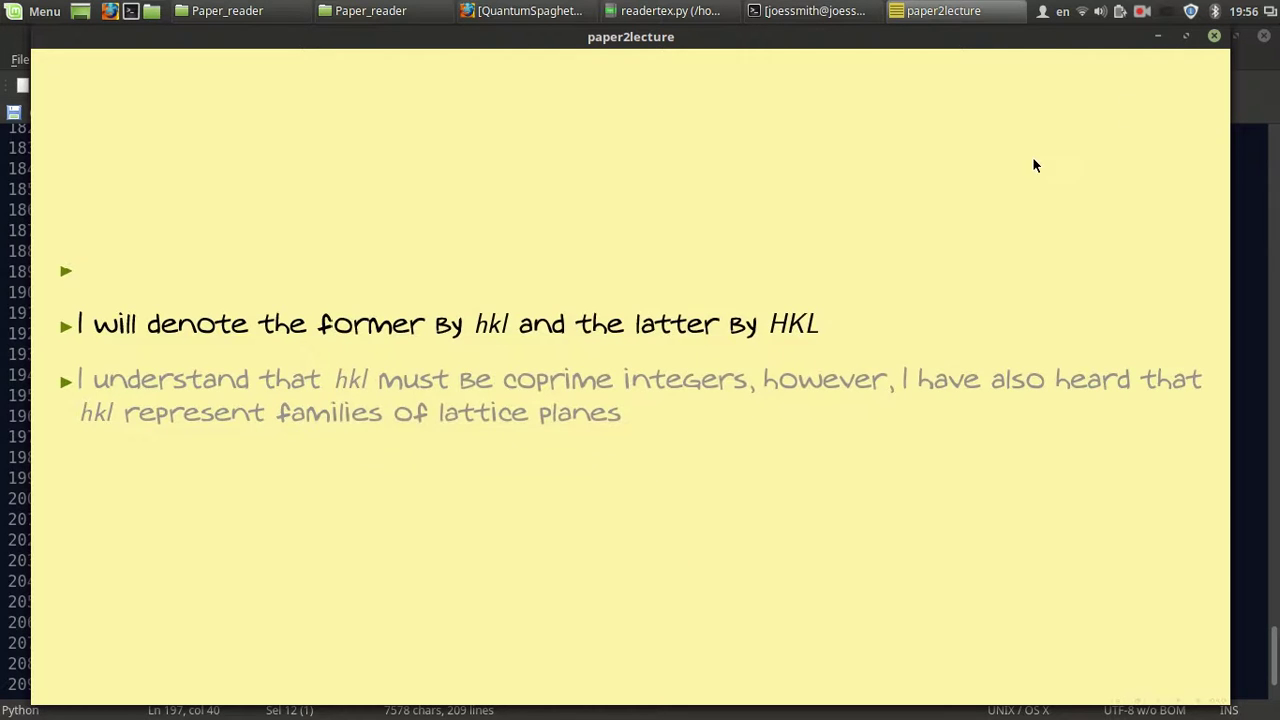
click(1214, 36)
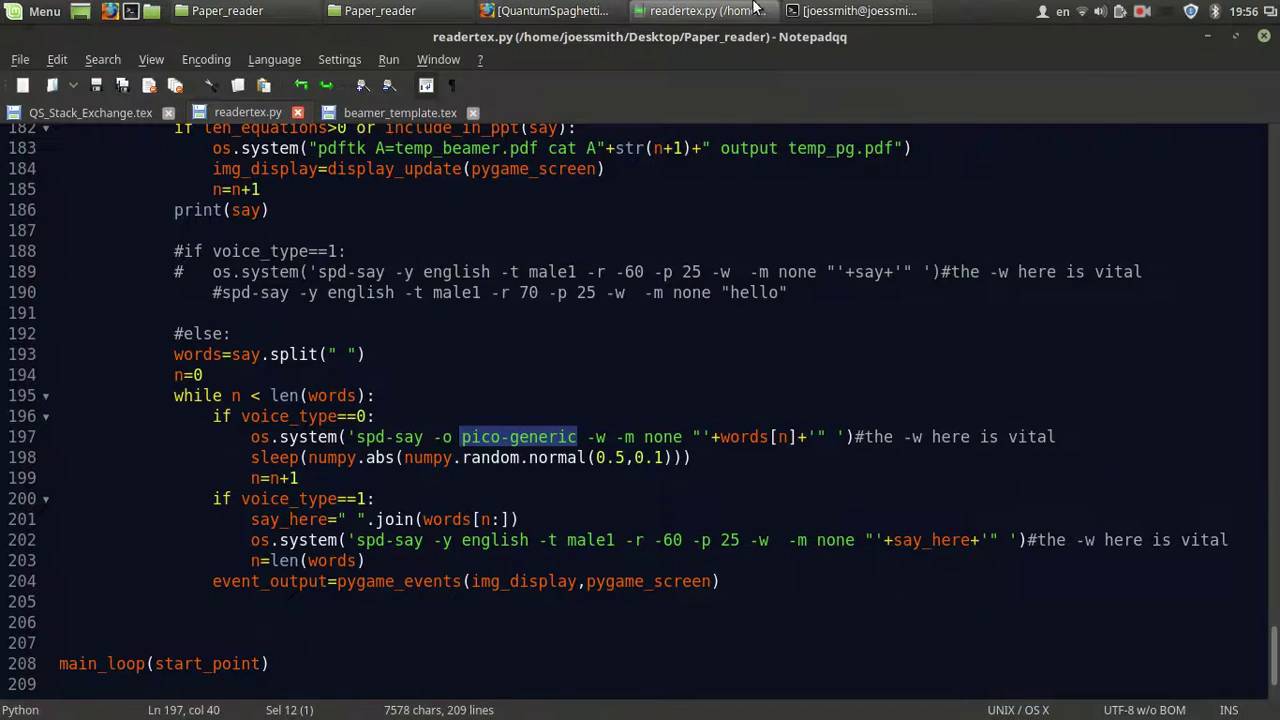
Switch to the terminal, examine the "Packages You Don't Have:" part of the readertex.py output, and close the terminal.
key(alt+Tab)
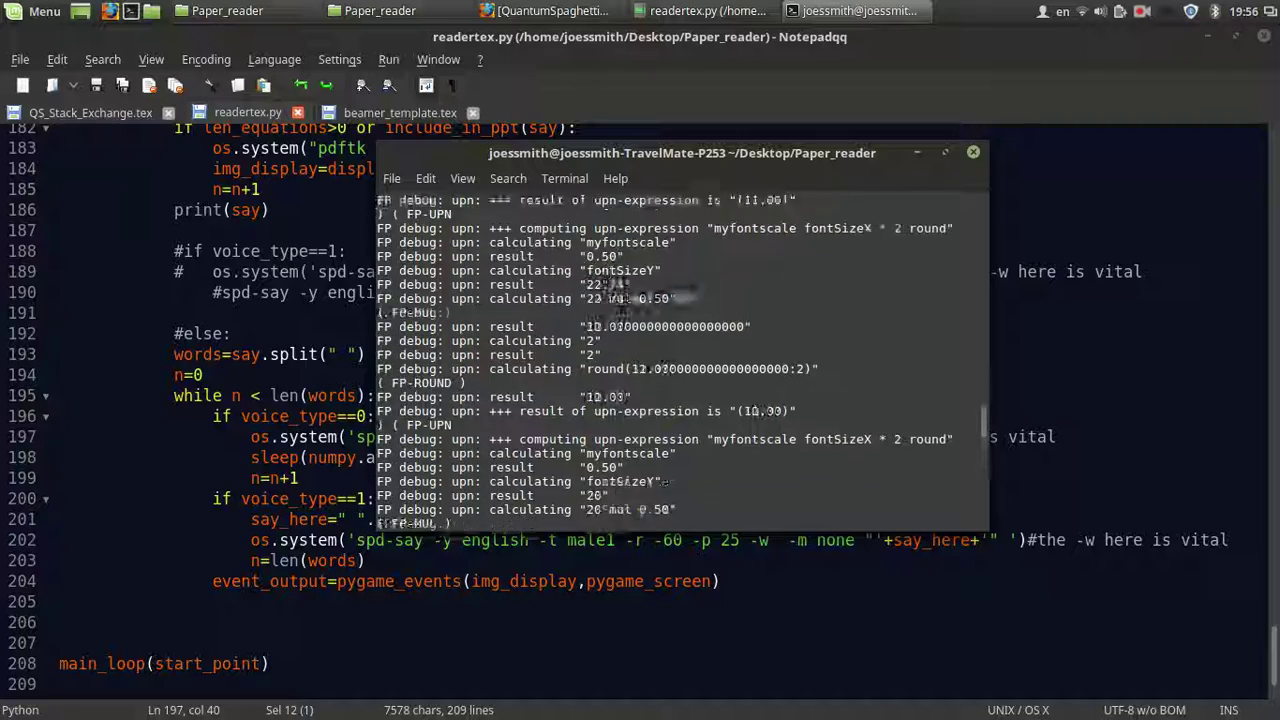
scroll(609, 300, up, 20)
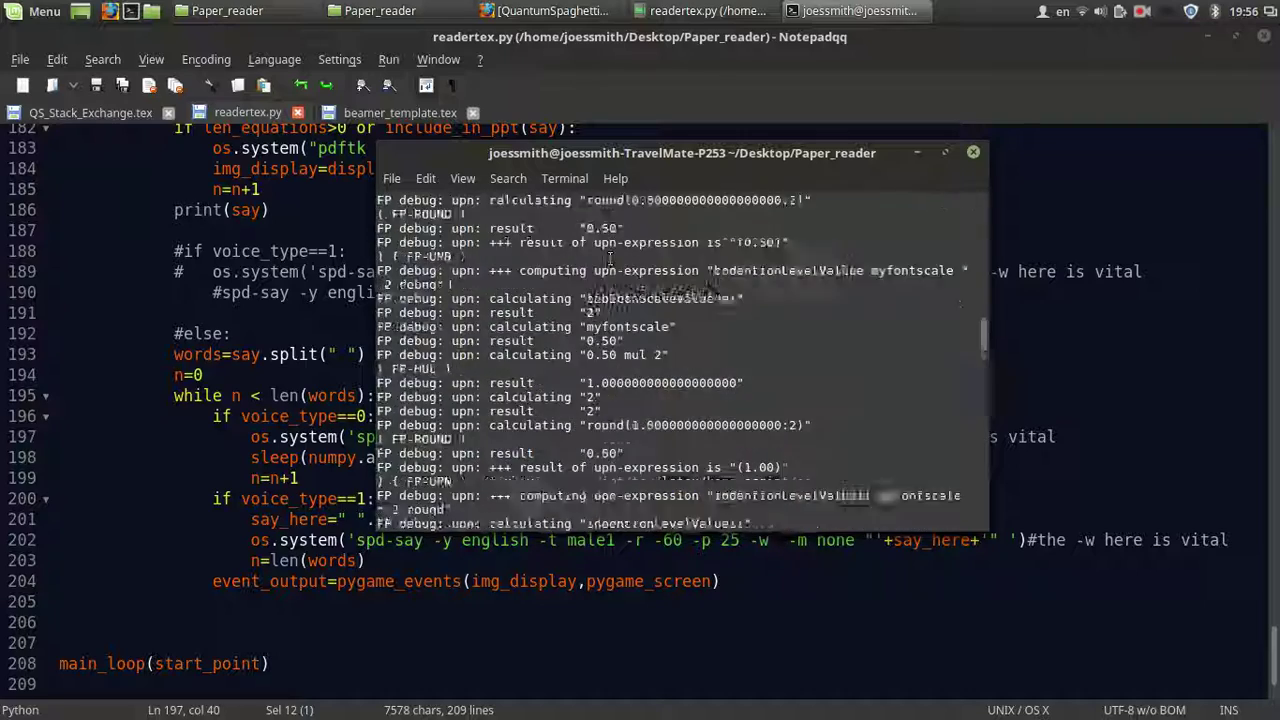
scroll(609, 298, up, 1)
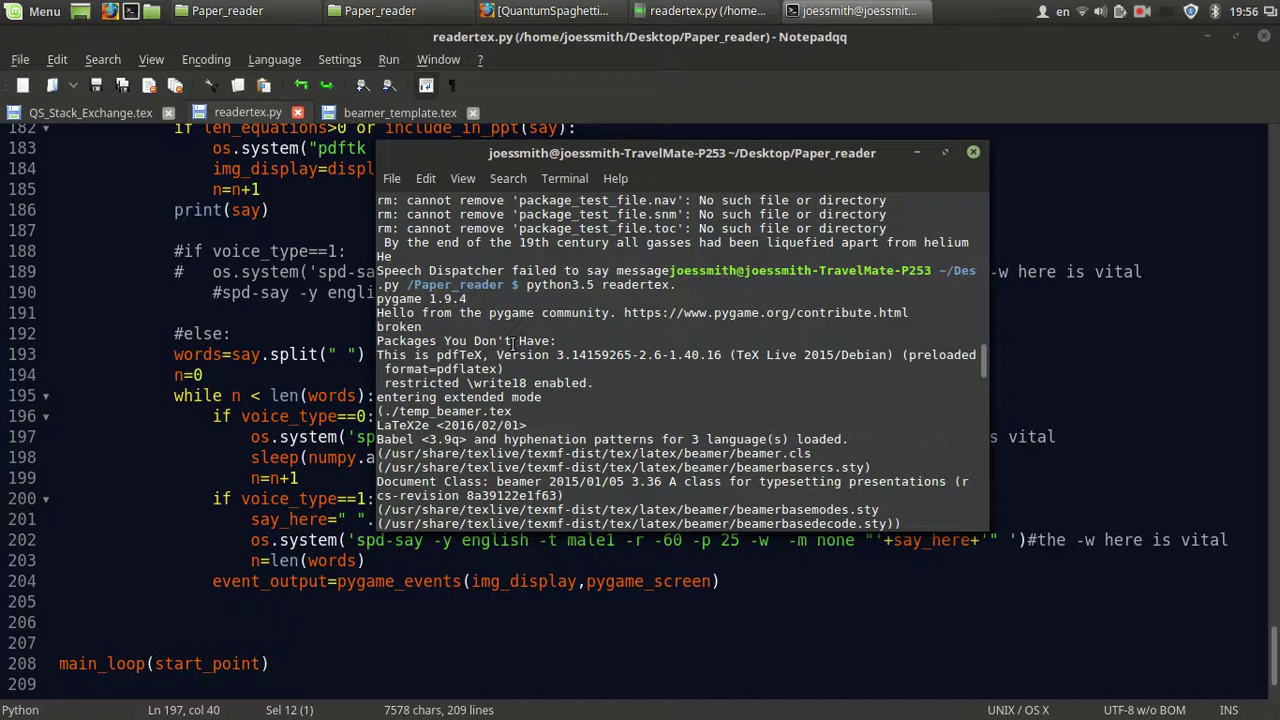
drag(556, 341, 548, 386)
click(566, 345)
drag(556, 341, 546, 371)
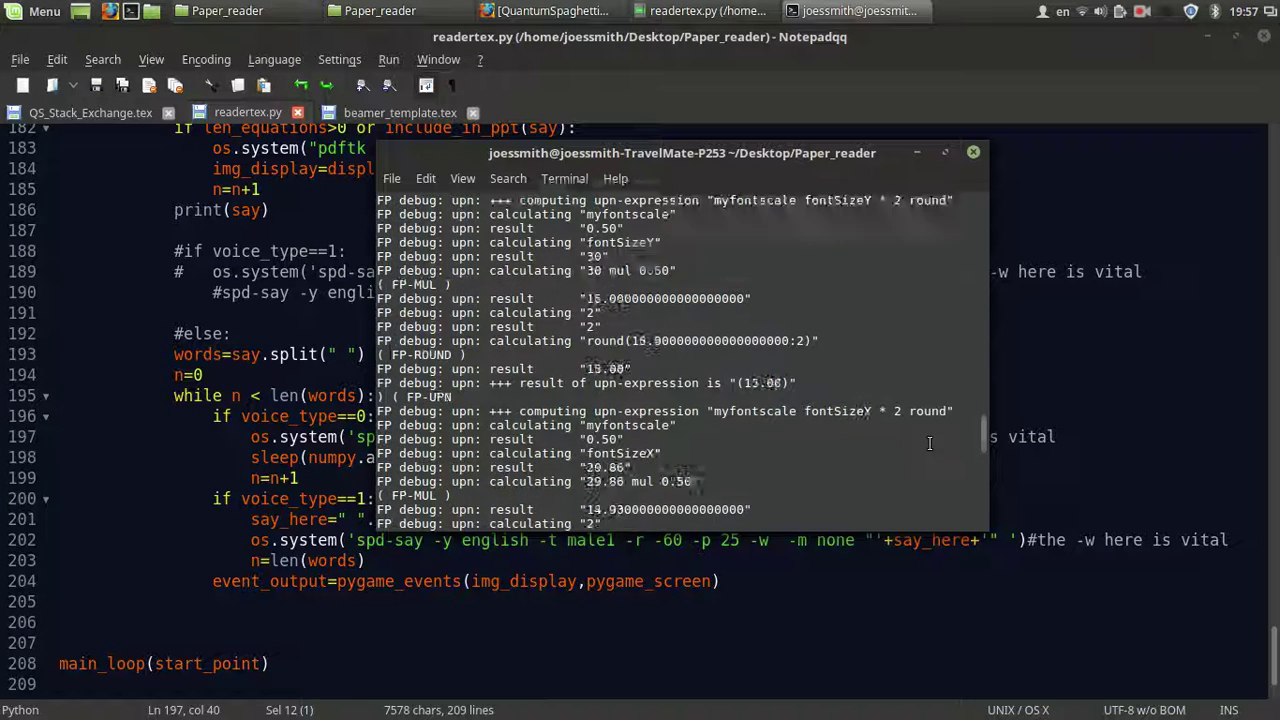
click(976, 146)
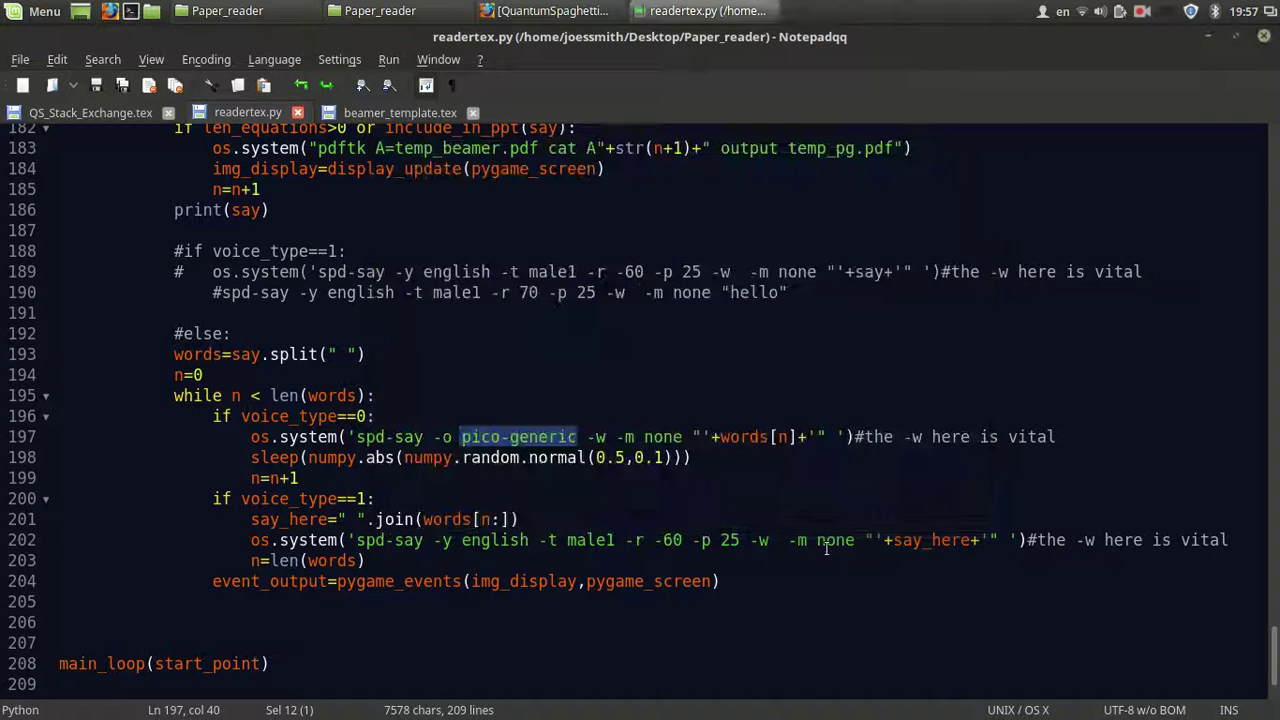
Review readertex.py from the main loop back to the file-reading code, and examine the beamer_template.tex preamble and placeholders.
scroll(810, 260, up, 20)
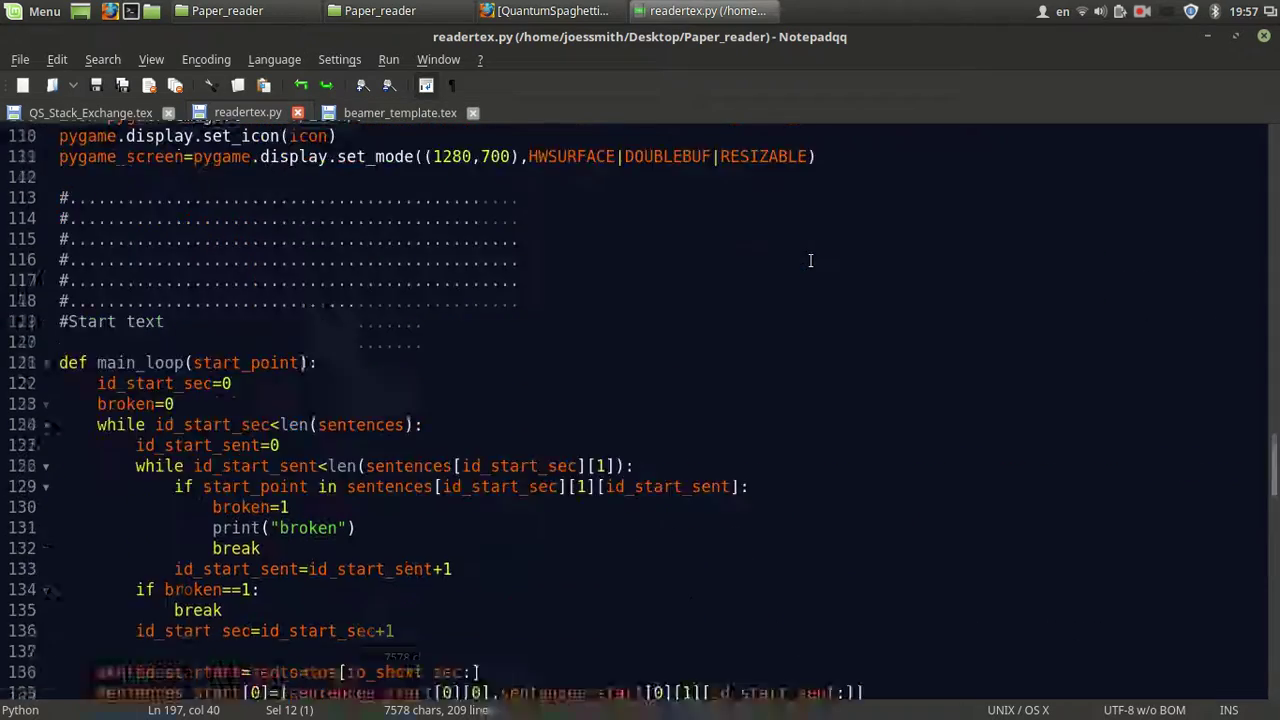
scroll(810, 260, up, 8)
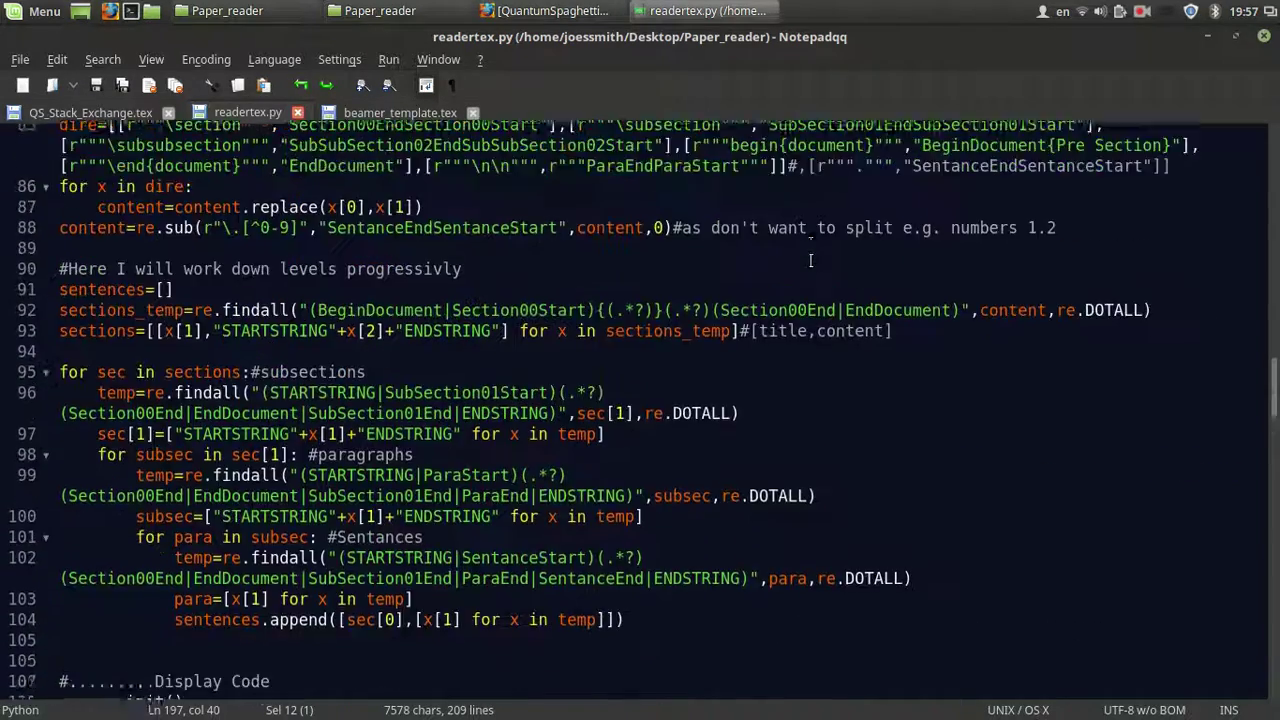
scroll(810, 260, down, 13)
scroll(810, 260, up, 10)
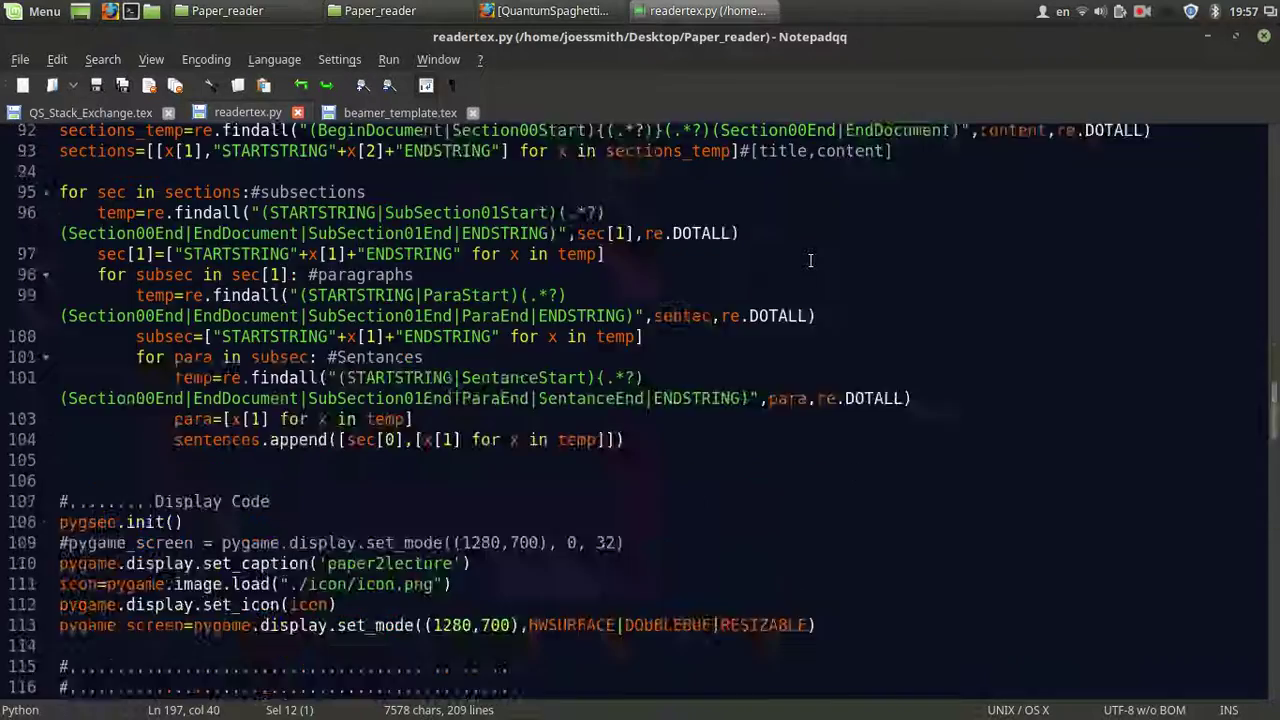
scroll(810, 260, up, 5)
scroll(810, 260, up, 8)
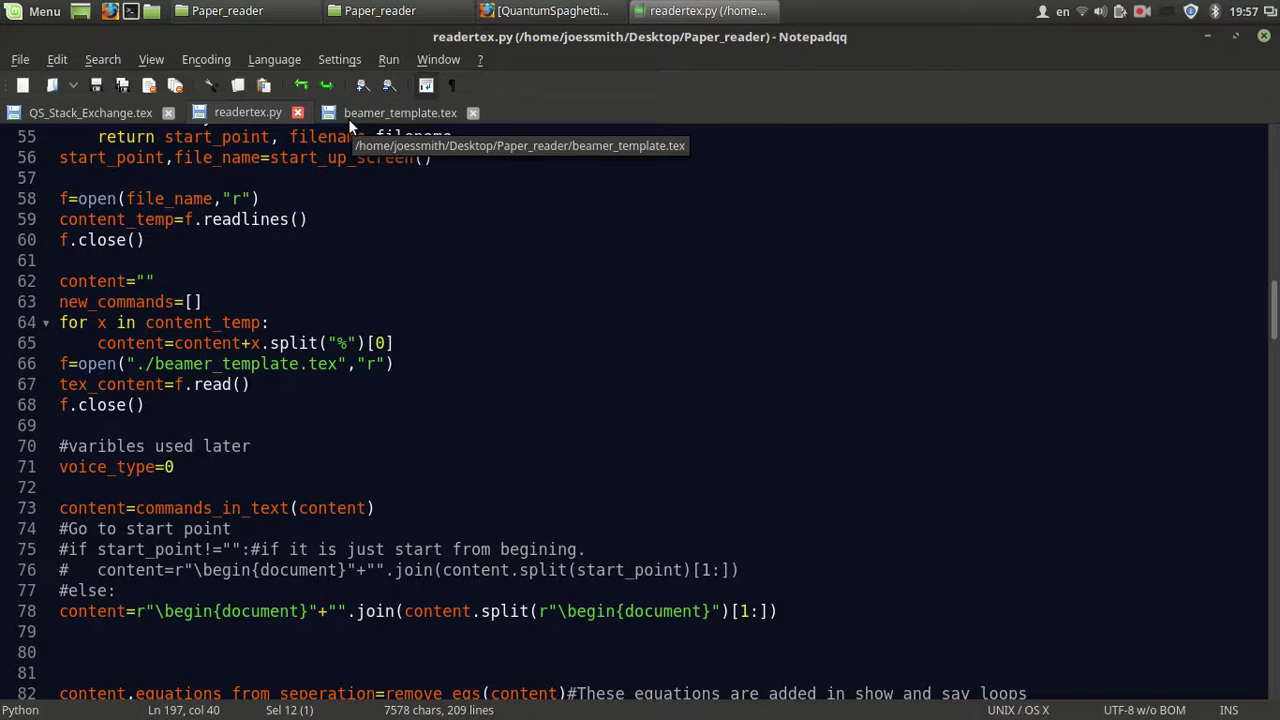
click(348, 118)
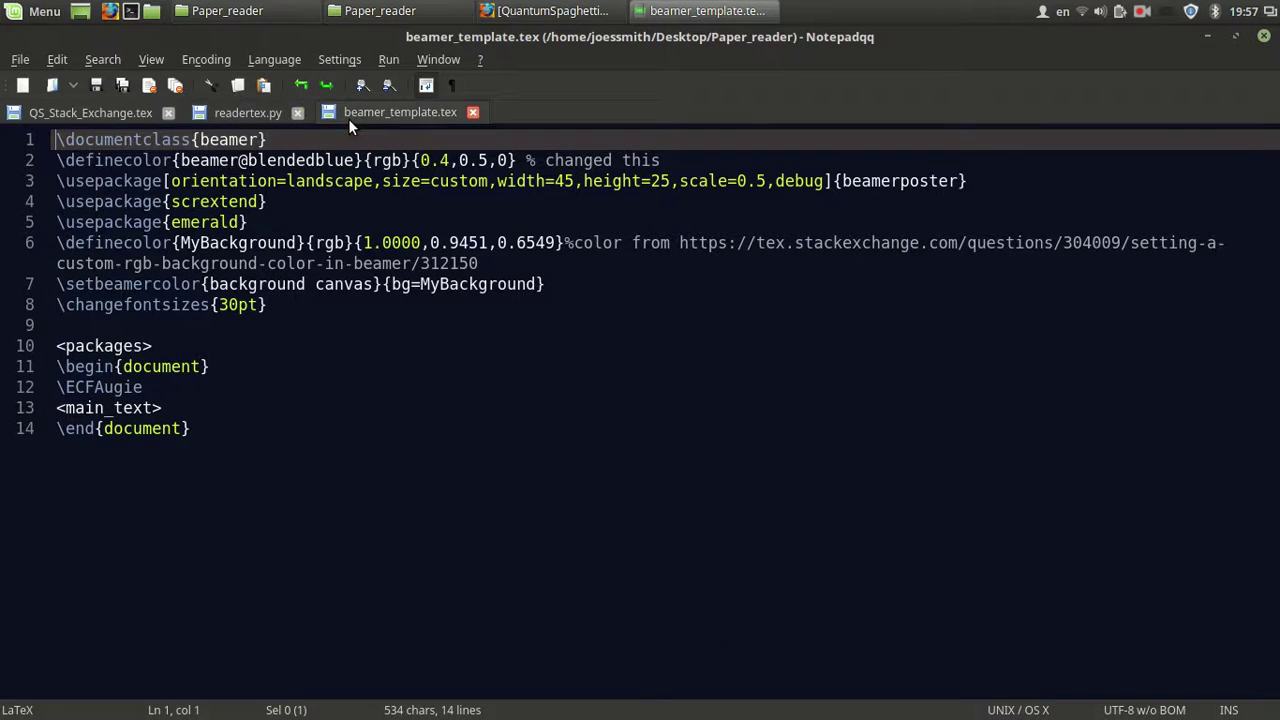
click(236, 111)
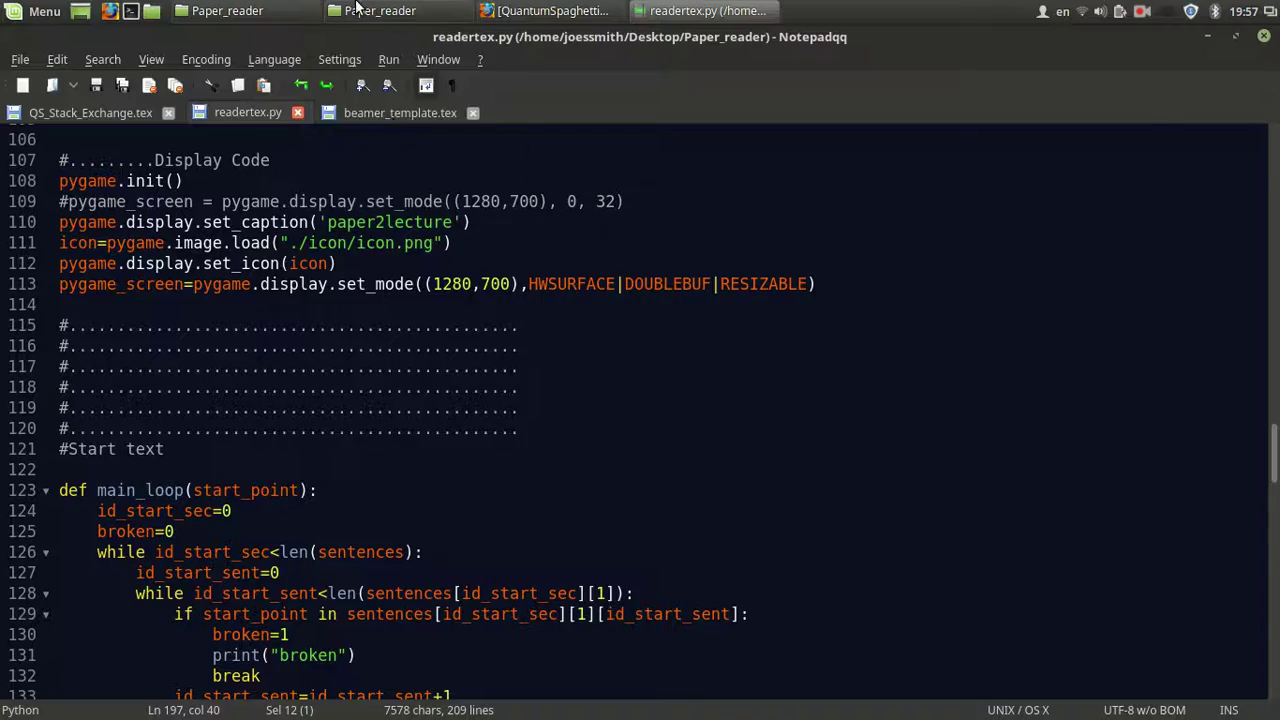
Open functions.py from the Paper_reader folder and examine its say_editor, help menu, pygame_events and show_editor code.
click(378, 11)
double_click(898, 250)
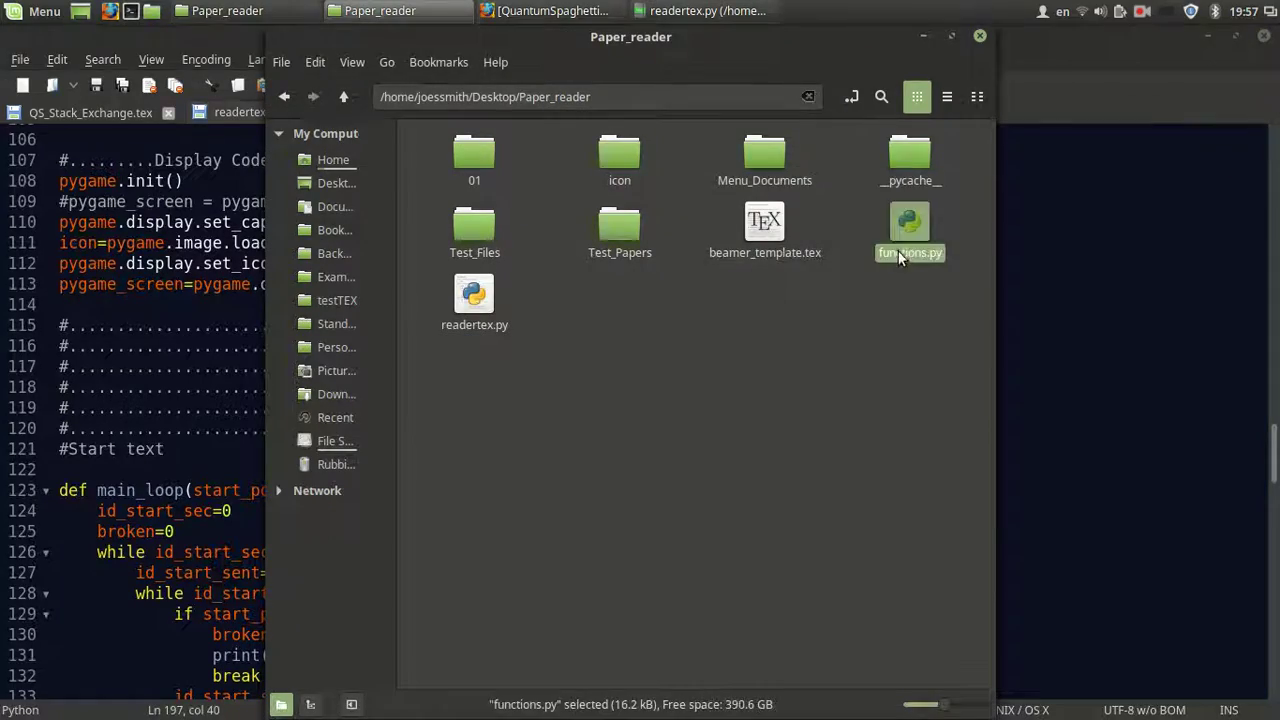
scroll(324, 468, down, 20)
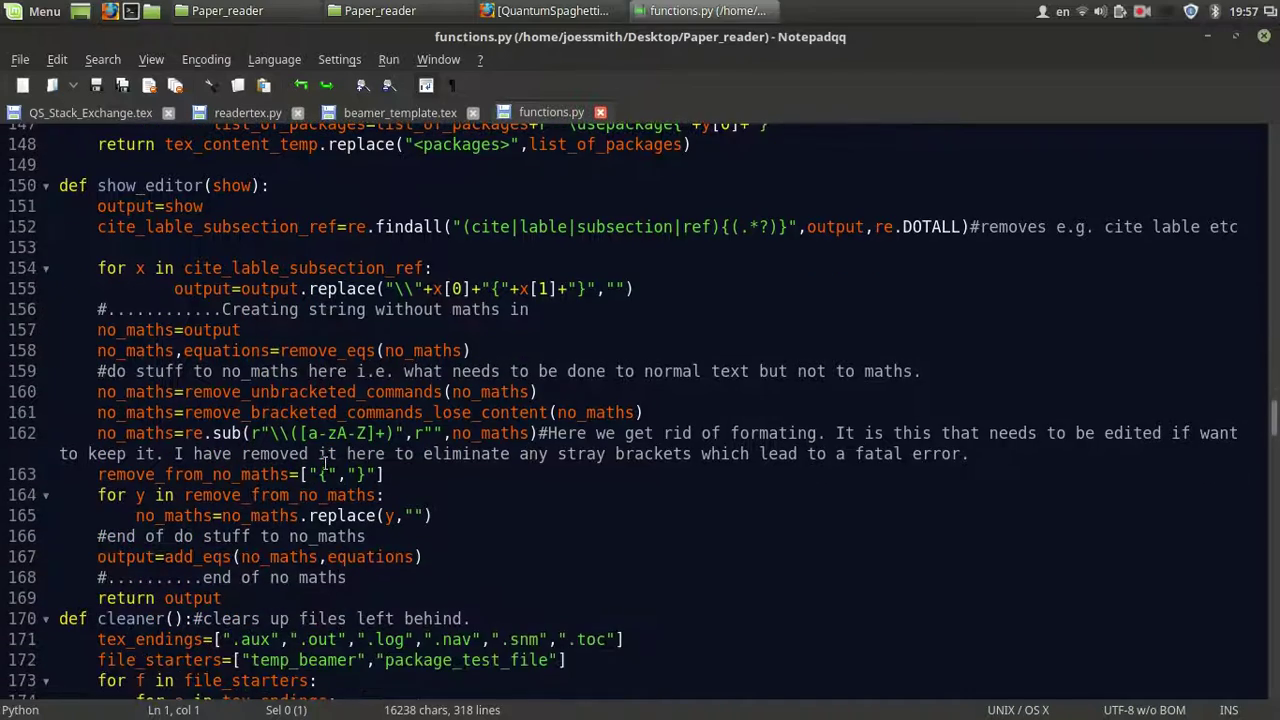
scroll(324, 468, down, 8)
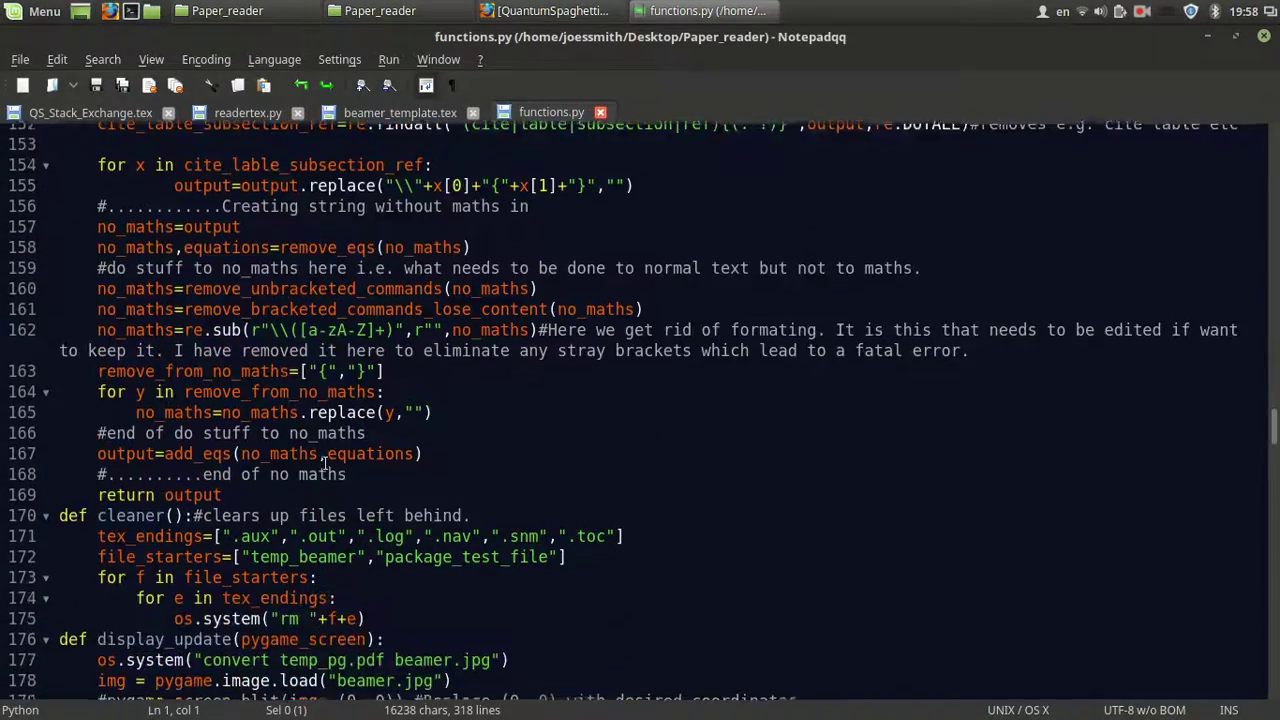
scroll(324, 463, down, 9)
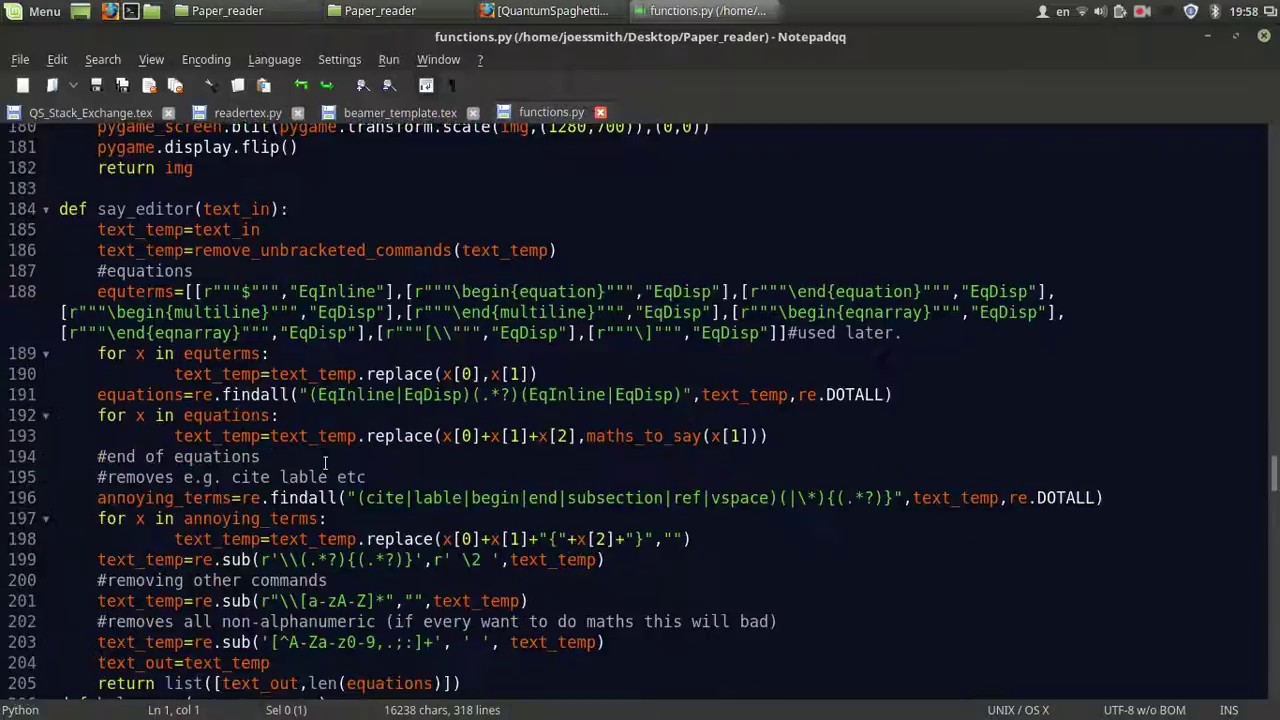
scroll(324, 463, down, 17)
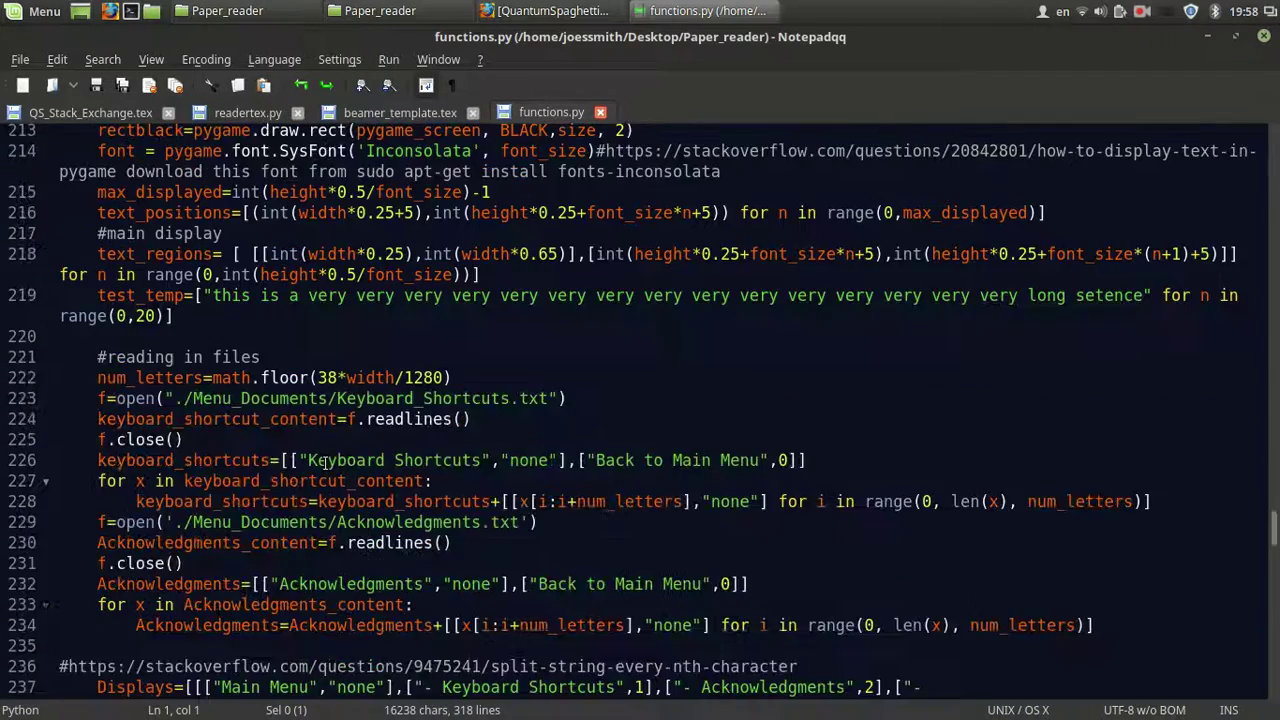
scroll(324, 468, down, 6)
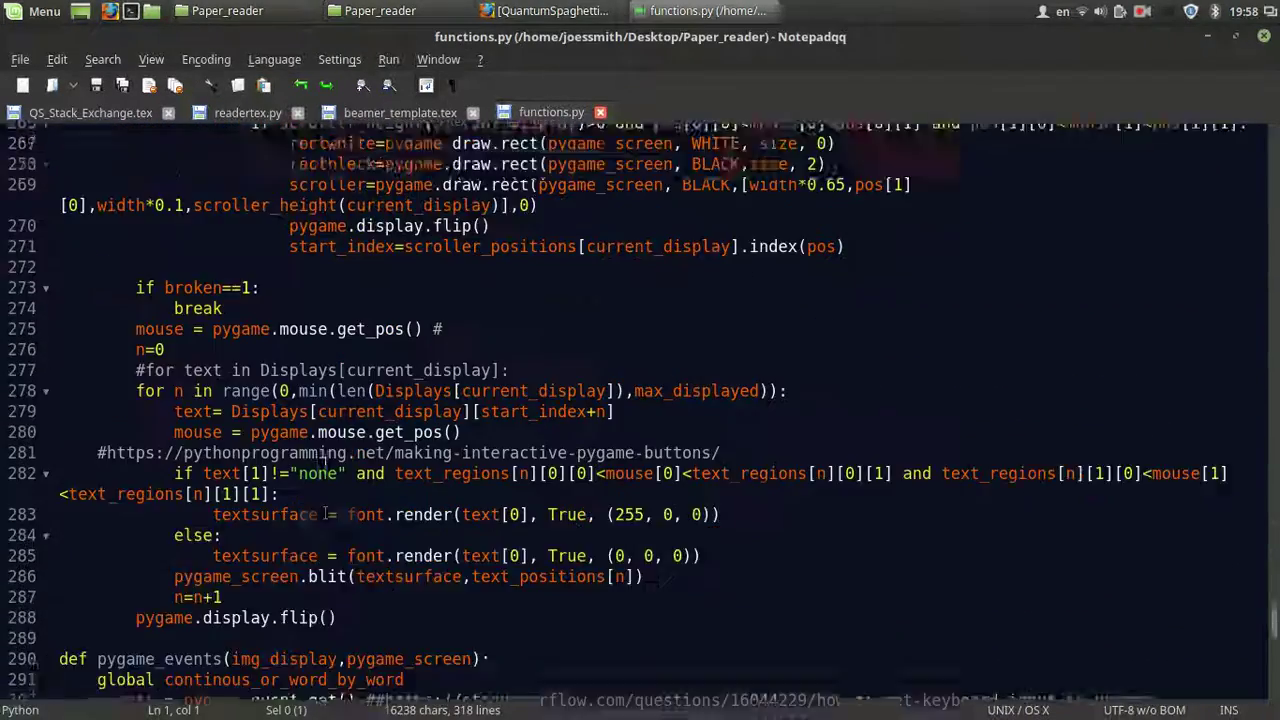
scroll(353, 463, up, 4)
scroll(353, 463, down, 11)
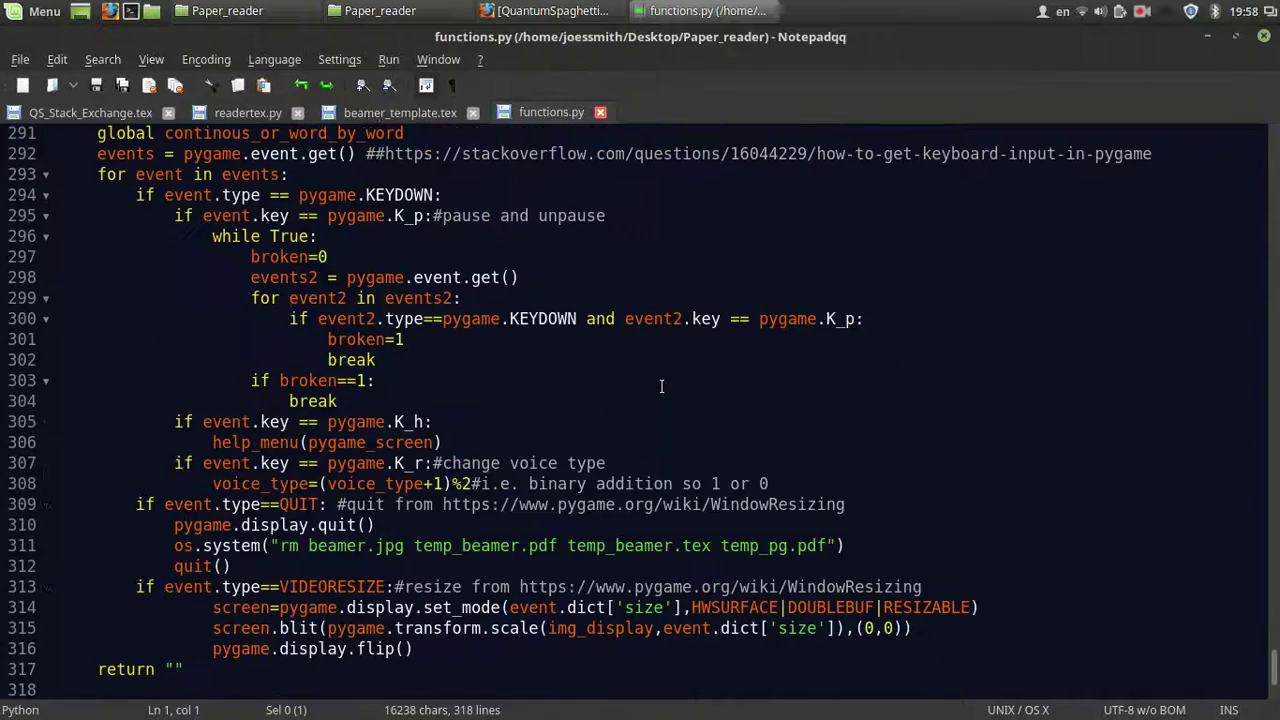
scroll(661, 386, up, 20)
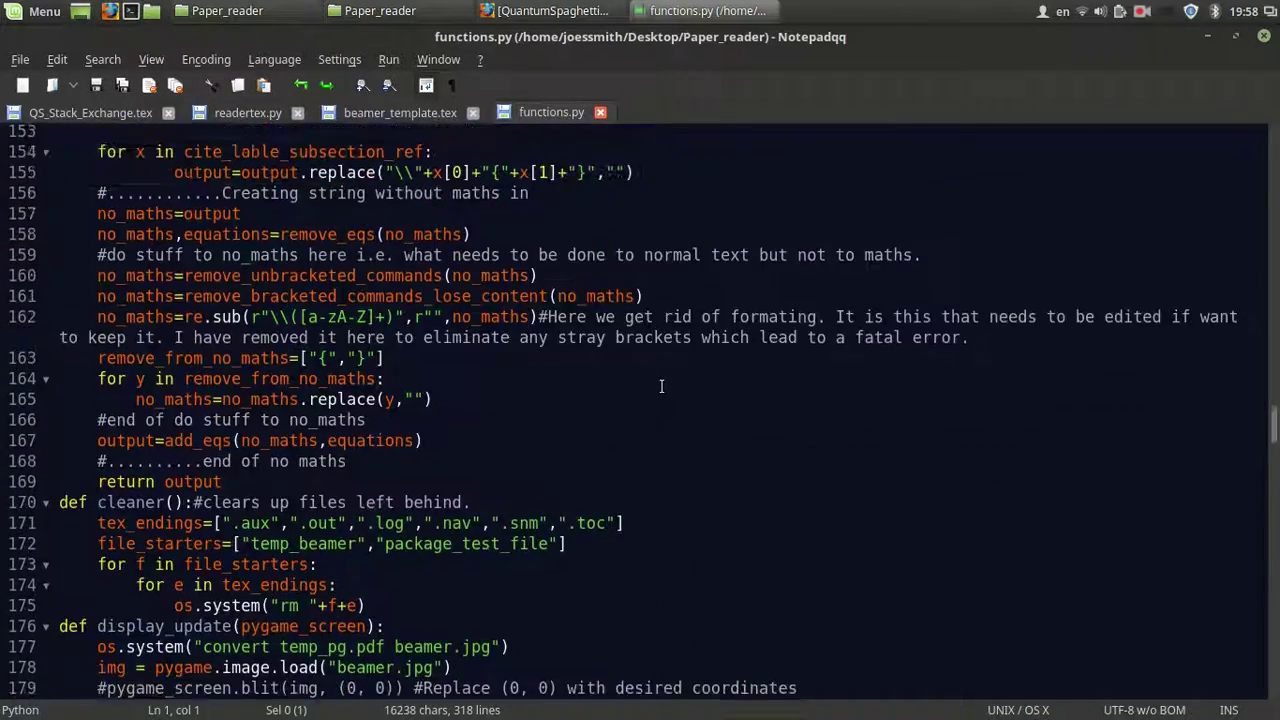
scroll(661, 386, up, 3)
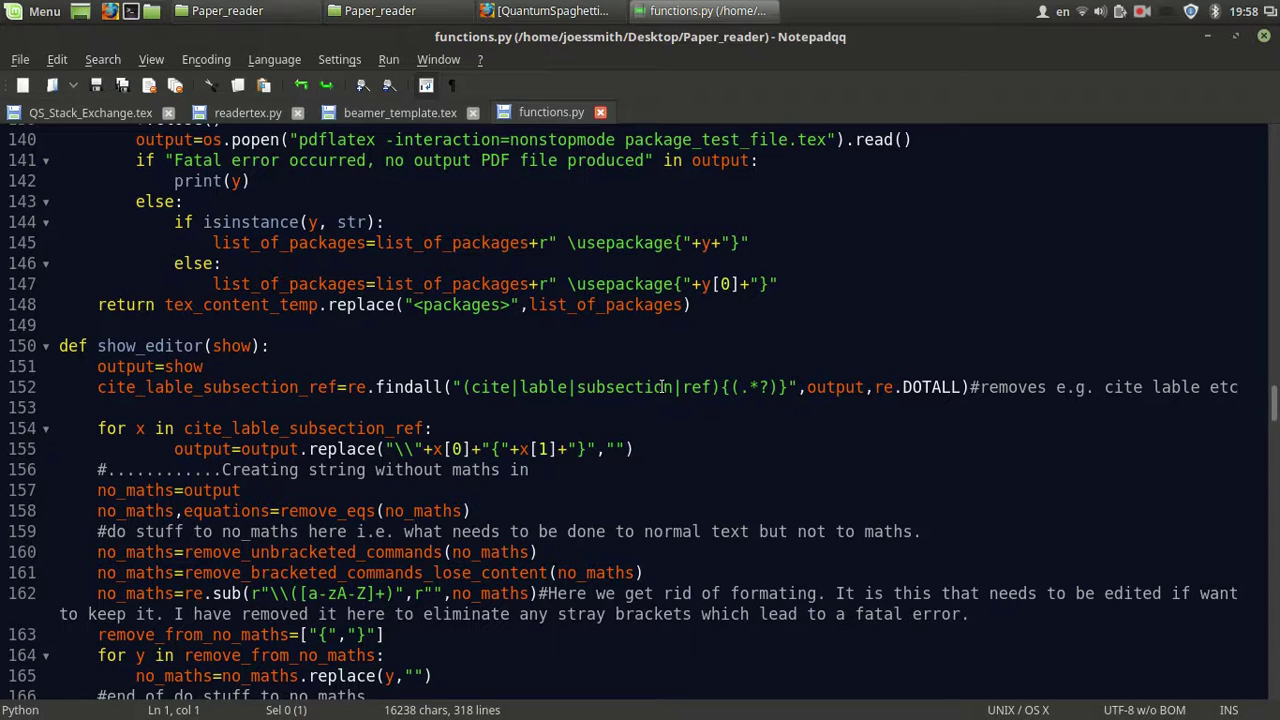
Examine the include_in_ppt and packages functions in functions.py, down to the start of show_editor.
scroll(661, 386, up, 5)
scroll(661, 386, up, 5)
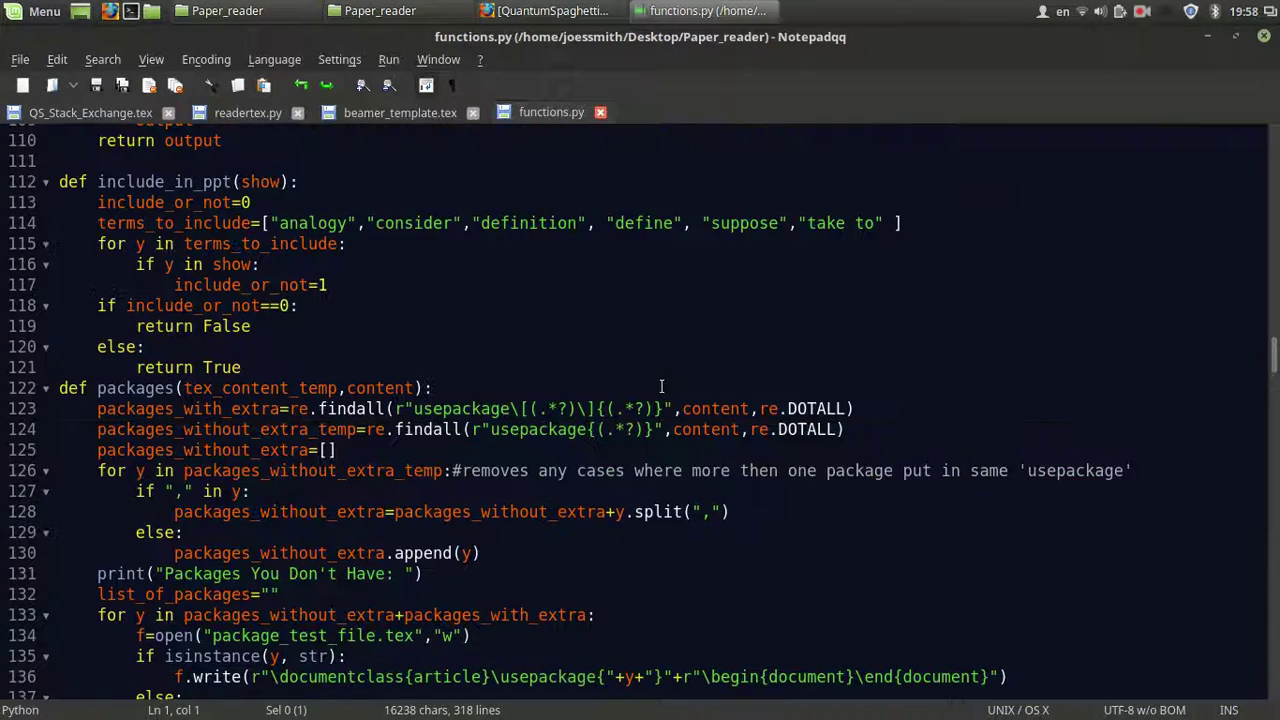
scroll(661, 386, down, 4)
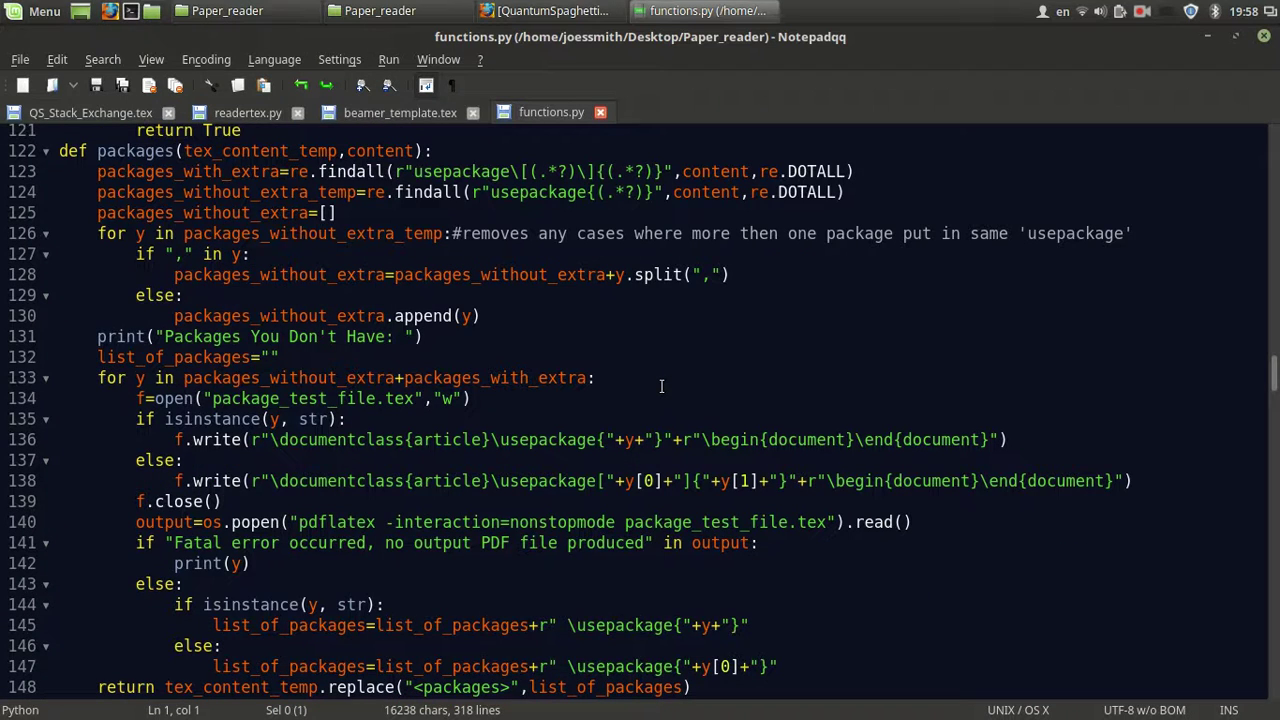
scroll(661, 386, down, 5)
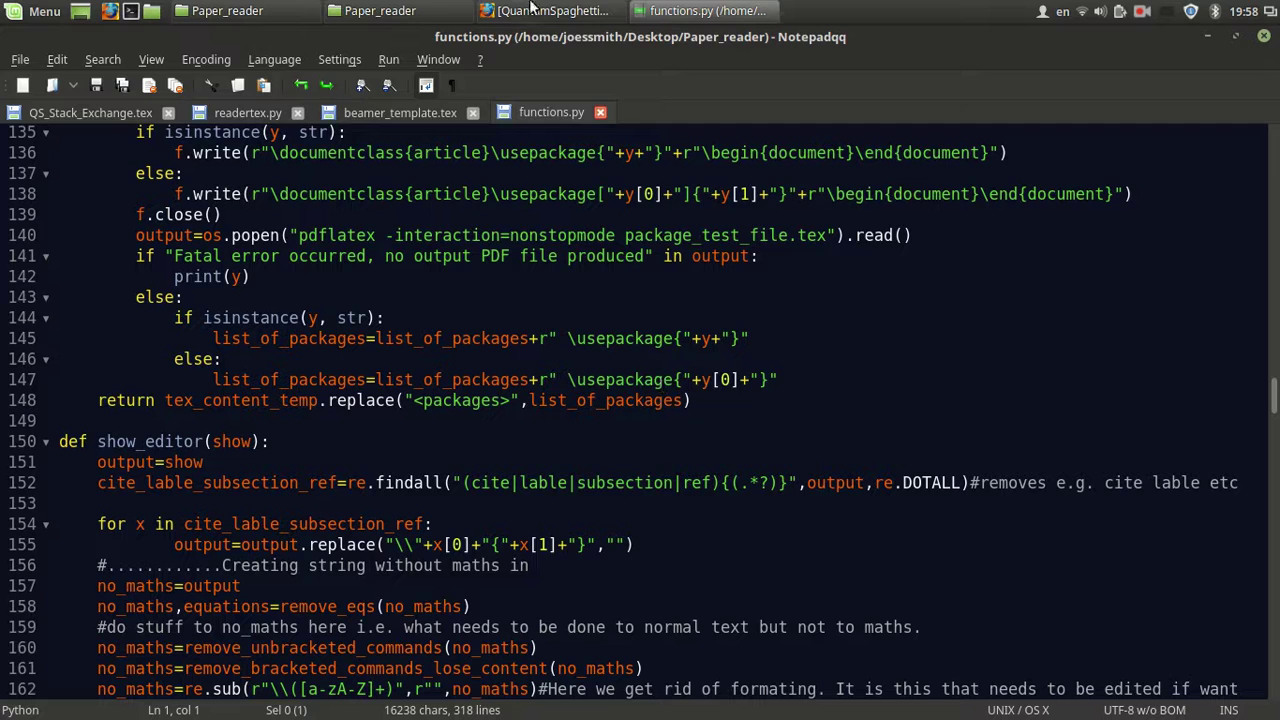
click(396, 10)
click(396, 10)
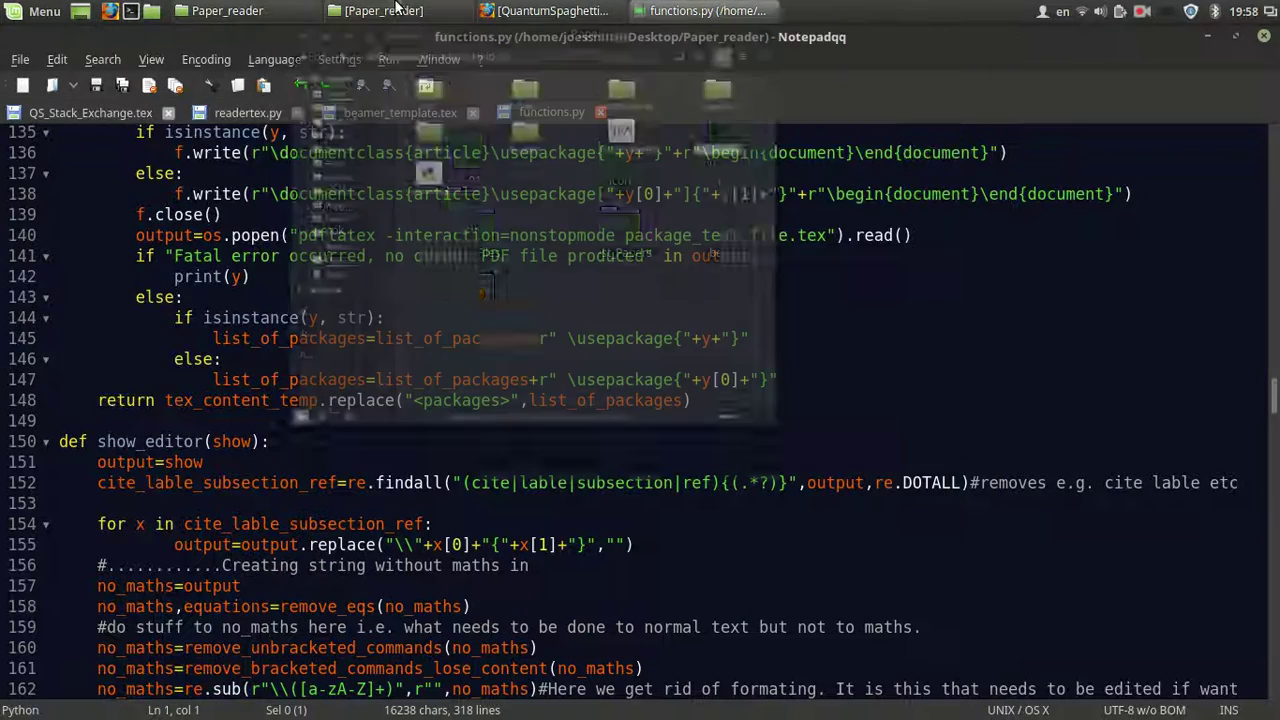
click(1139, 12)
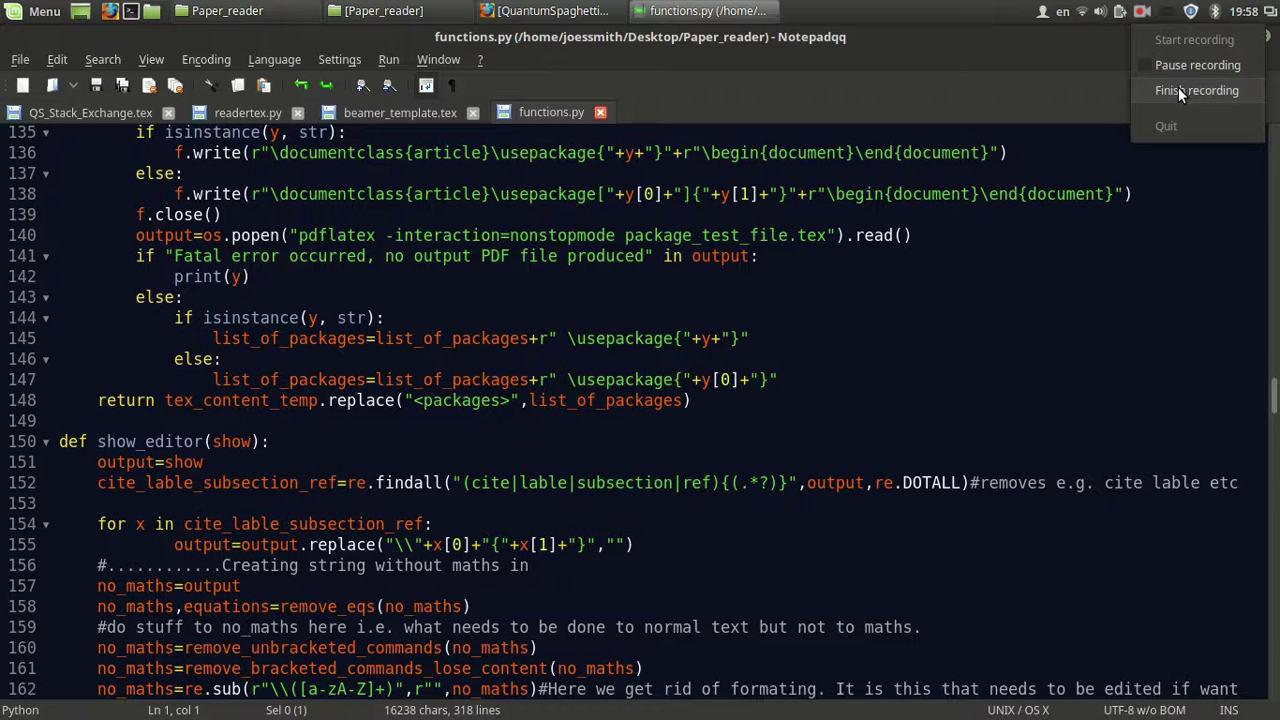
click(903, 152)
Review the regex substitutions that turn maths into spoken words in functions.py, and glance at beamer_template.tex before returning to functions.py.
scroll(618, 218, down, 1)
scroll(618, 218, up, 15)
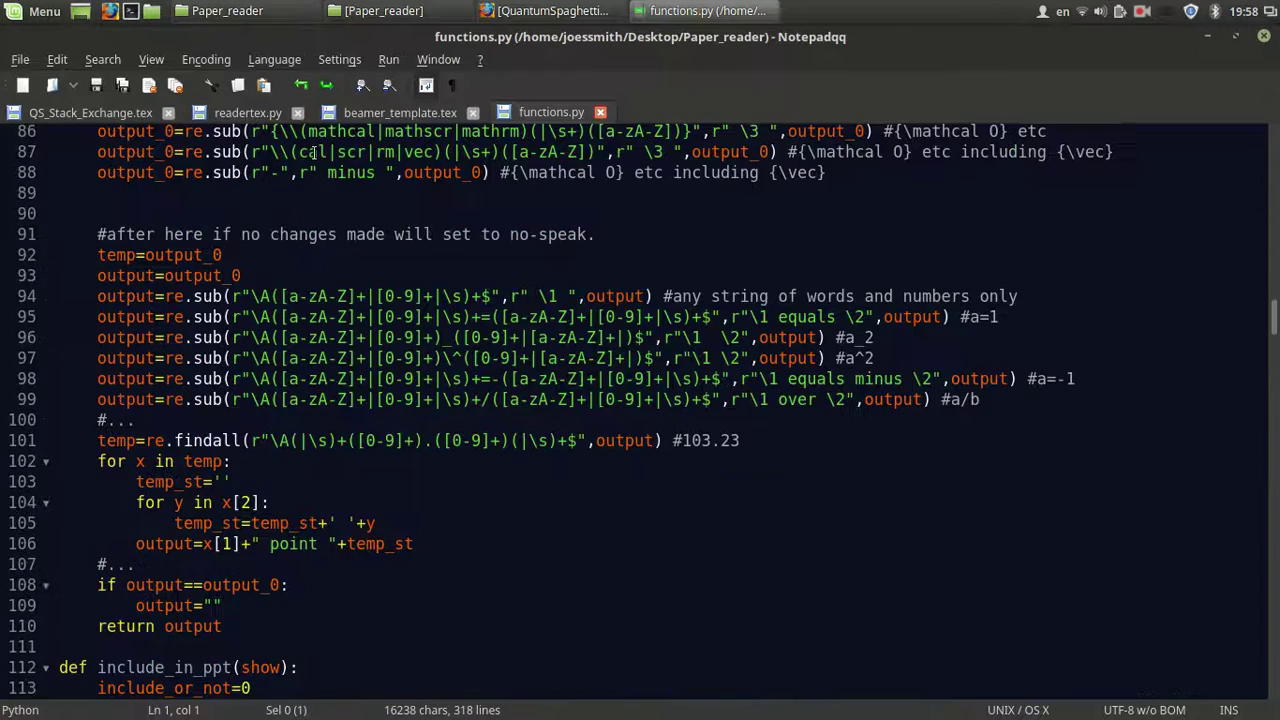
click(358, 113)
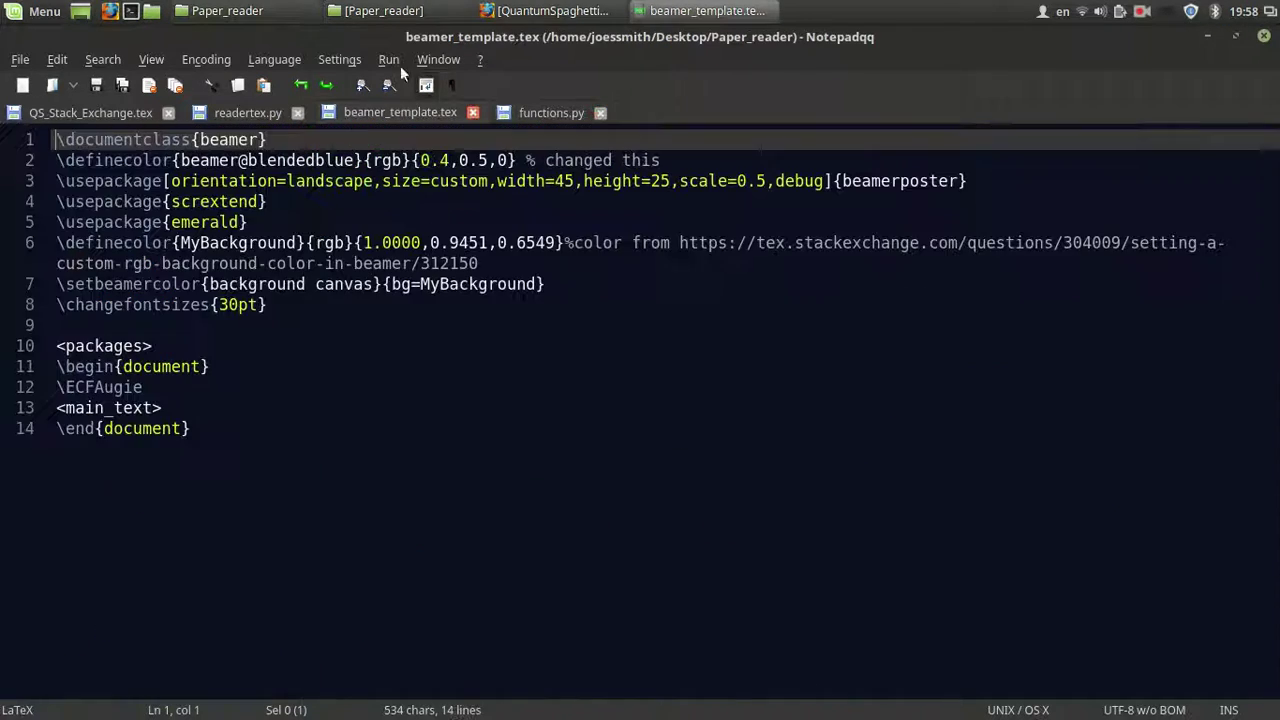
click(563, 108)
Switch to Firefox and review the paper2lecture GitHub repository's file list and its README sections on purpose, installing and known problems.
click(530, 8)
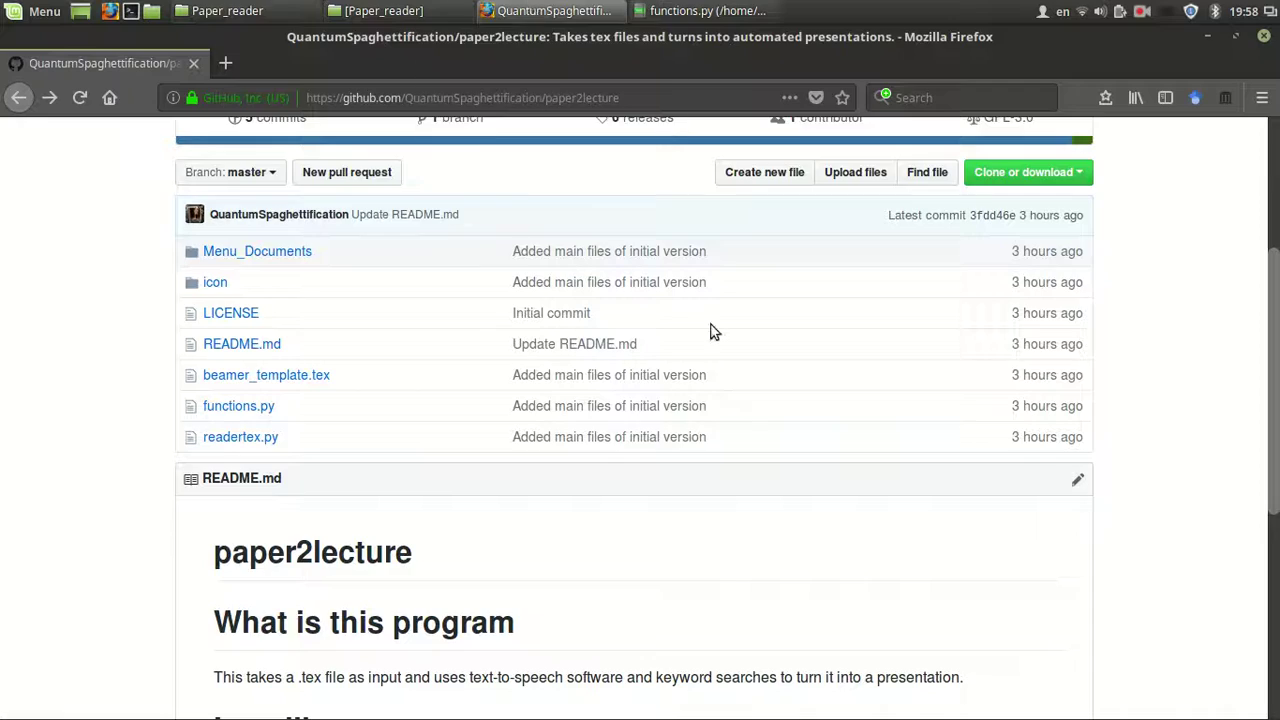
scroll(877, 317, down, 4)
scroll(877, 317, up, 6)
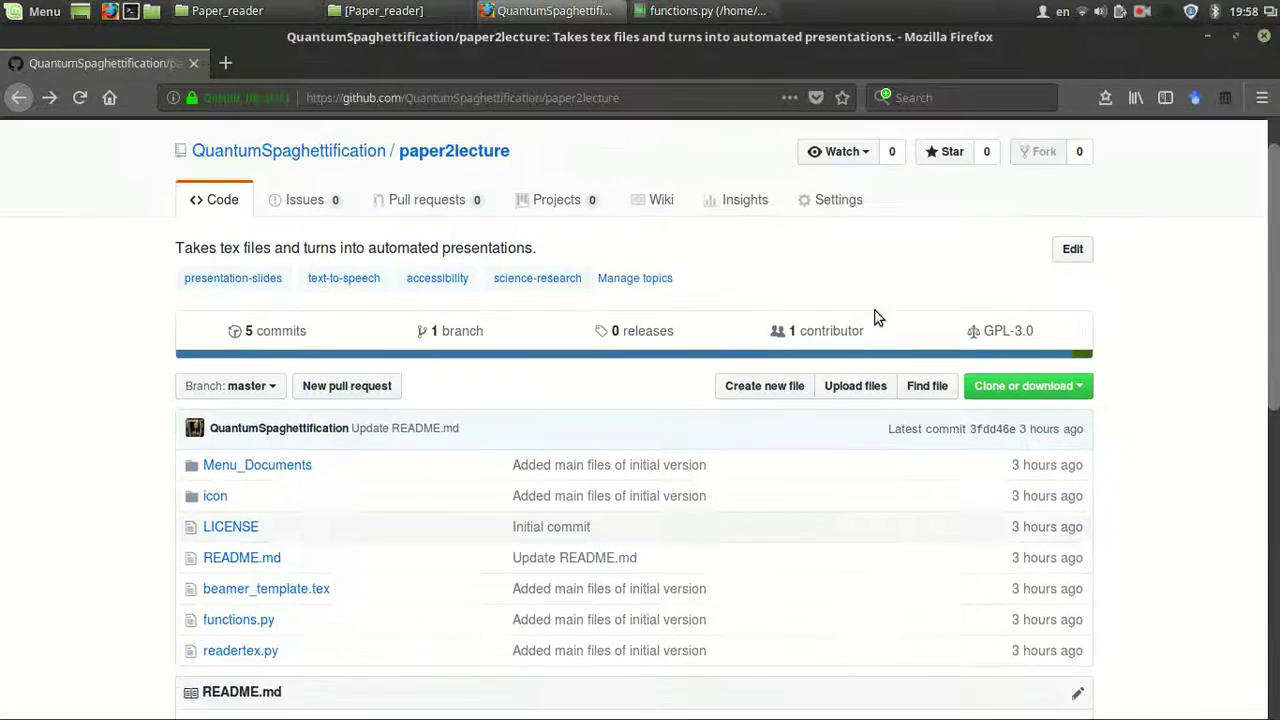
scroll(877, 317, down, 9)
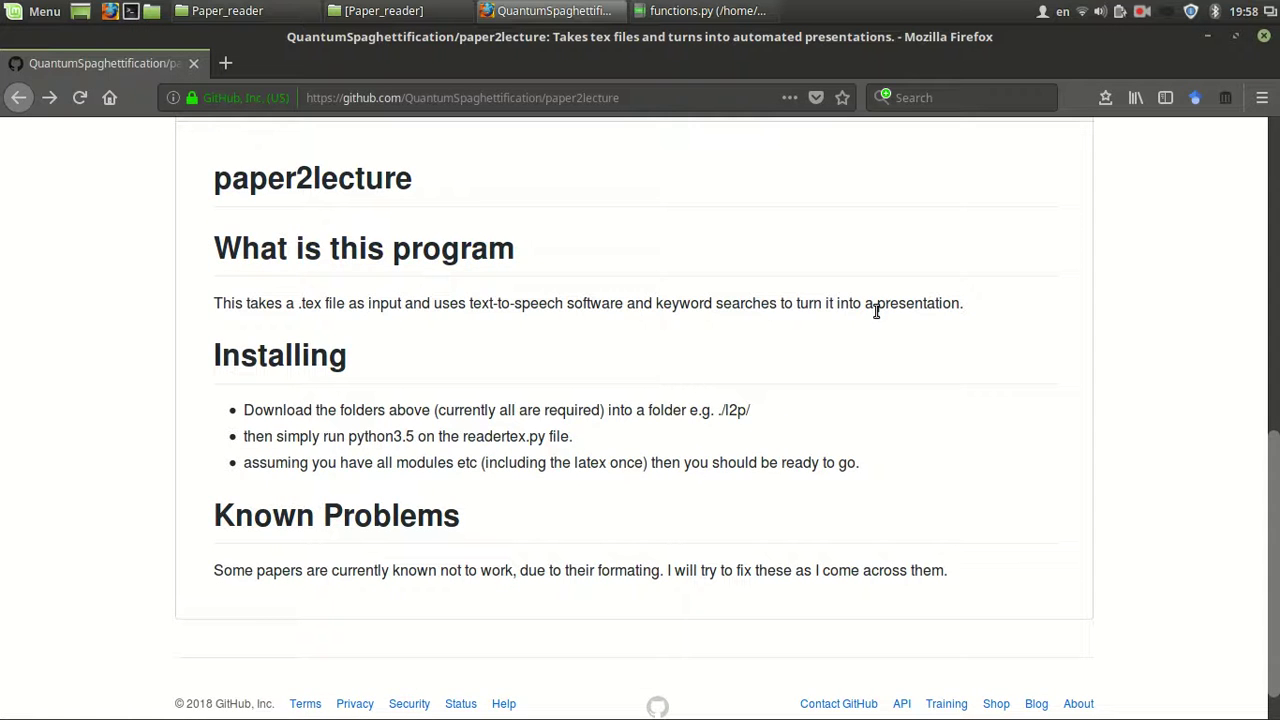
scroll(877, 310, up, 6)
scroll(877, 317, down, 4)
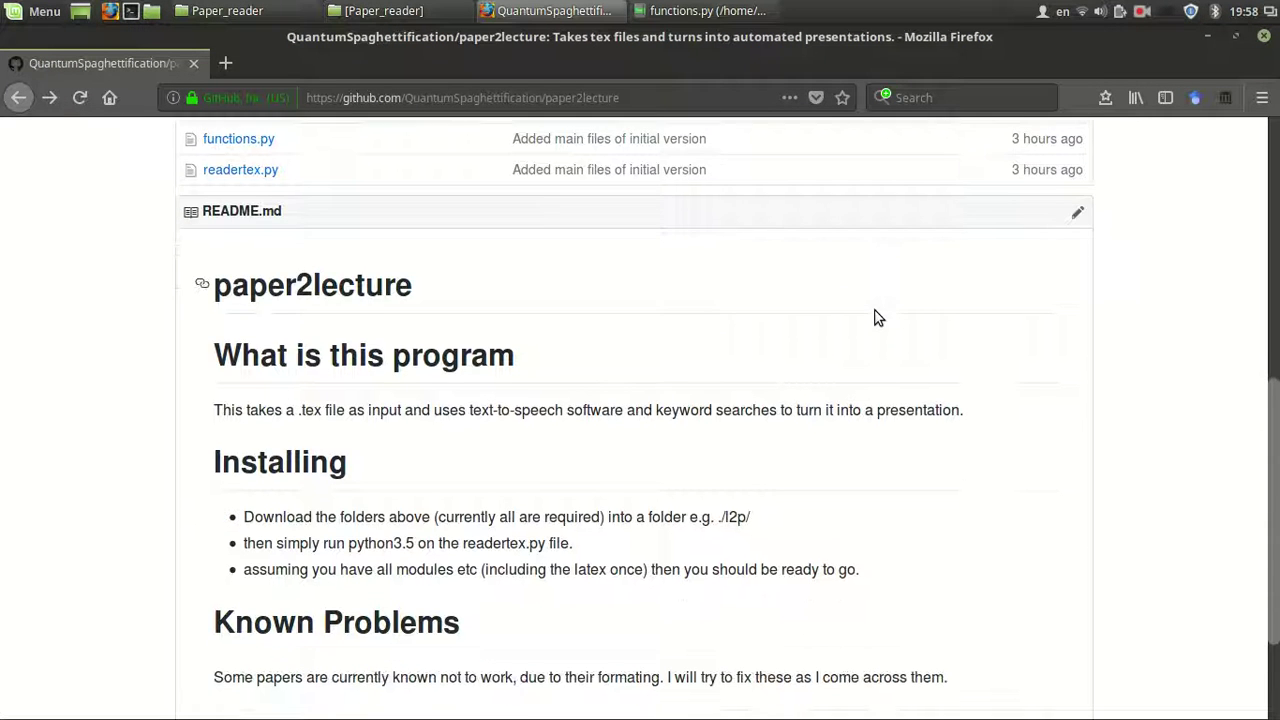
scroll(877, 317, up, 2)
scroll(877, 317, up, 4)
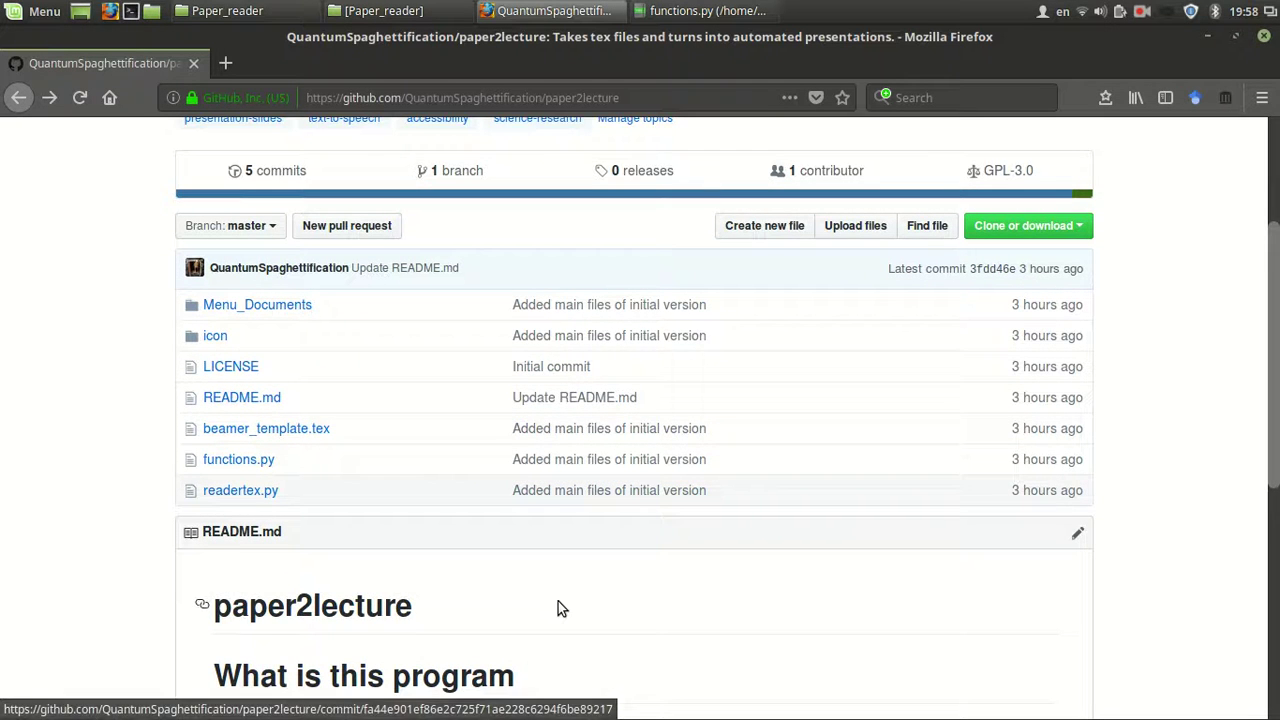
scroll(558, 605, down, 2)
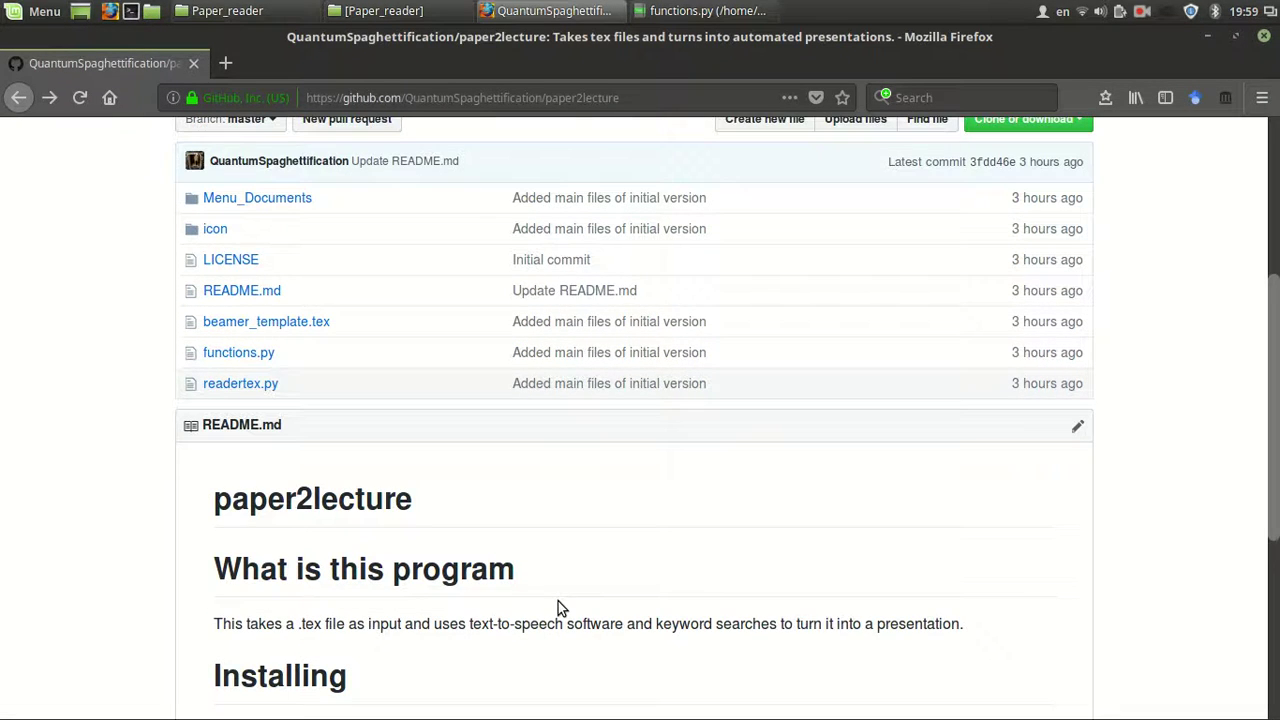